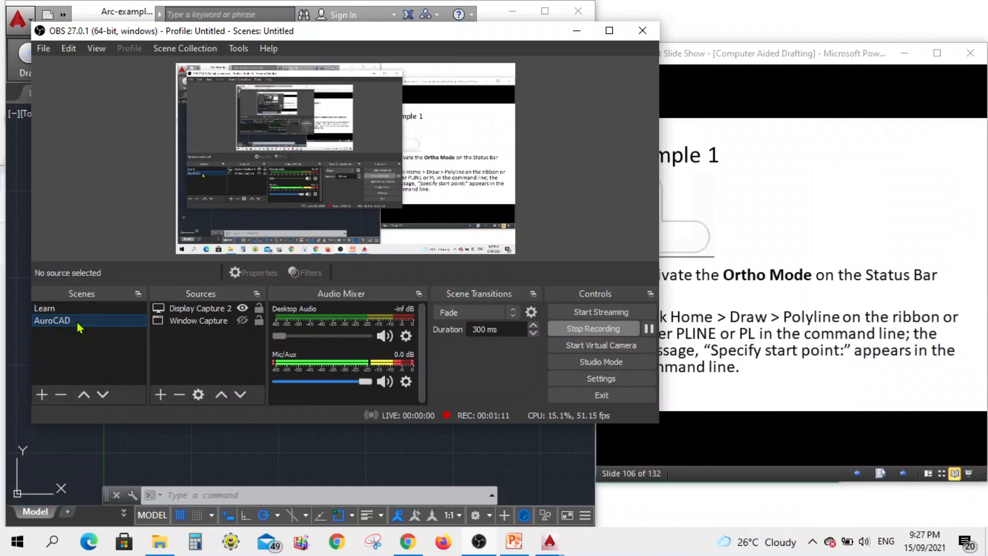
Minimize the OBS window and close the Arc-example 3, Line-example3 and Line-example1 drawings, saving the changes to Line-example1
mouse_move(334, 35)
left_mouse_down()
mouse_move(347, 272)
mouse_move(392, 136)
left_mouse_up()
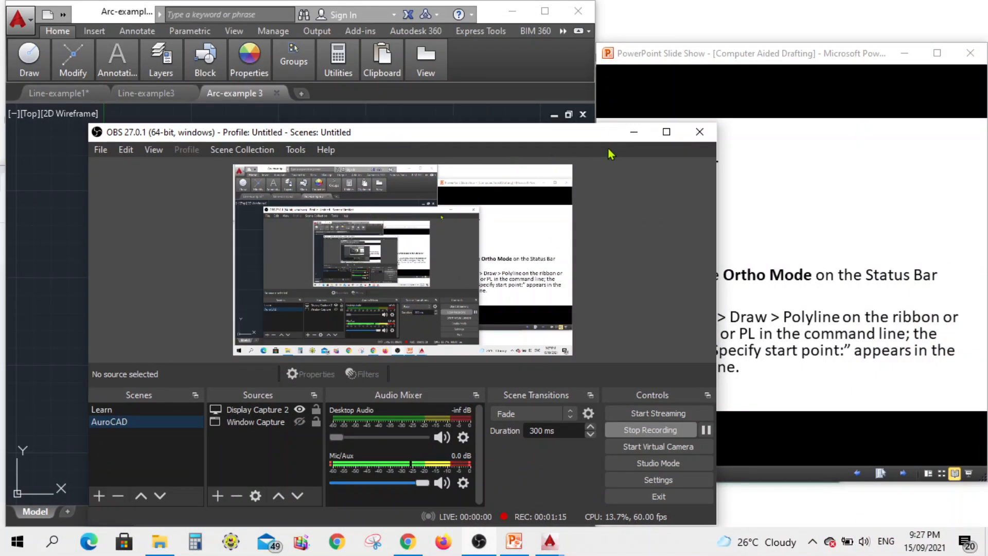
left_click(640, 134)
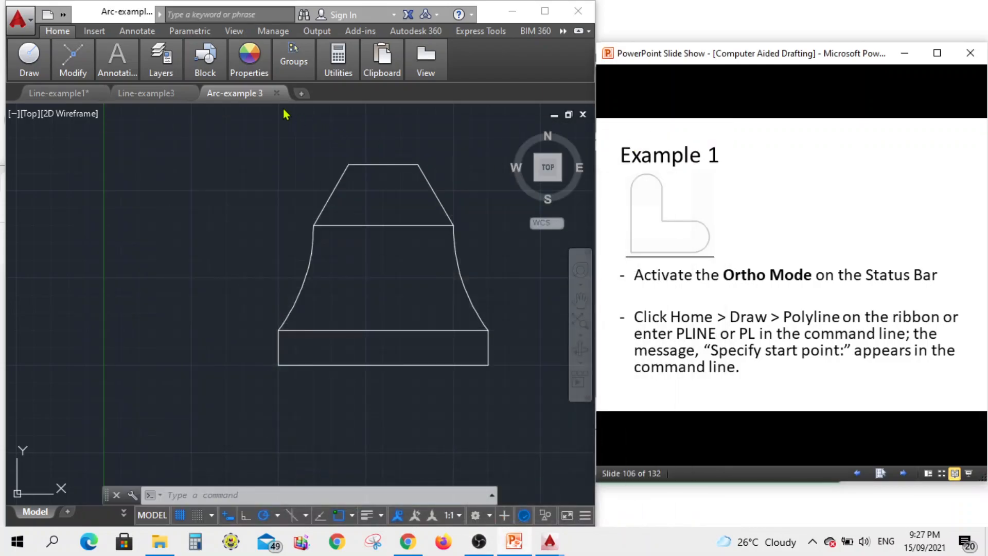
left_click(277, 95)
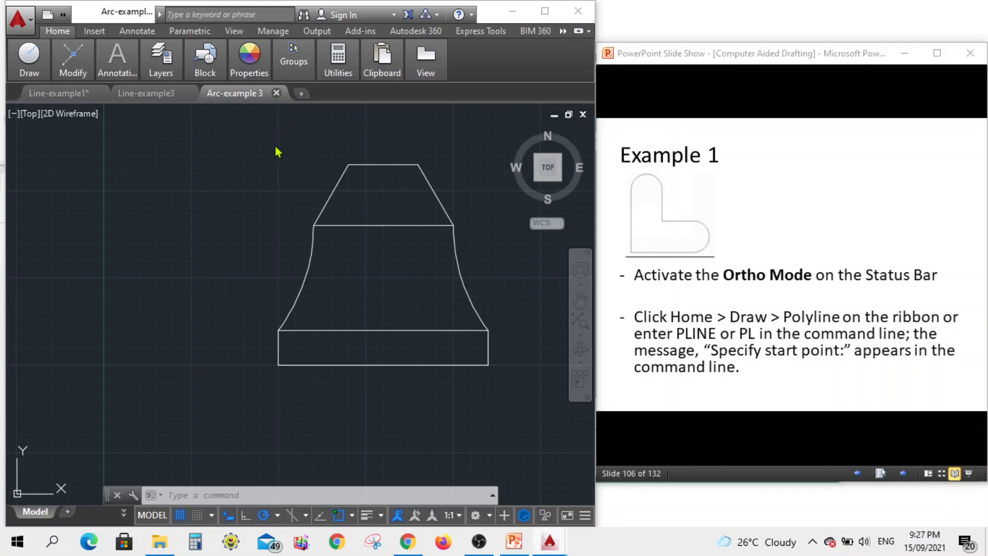
left_click(277, 93)
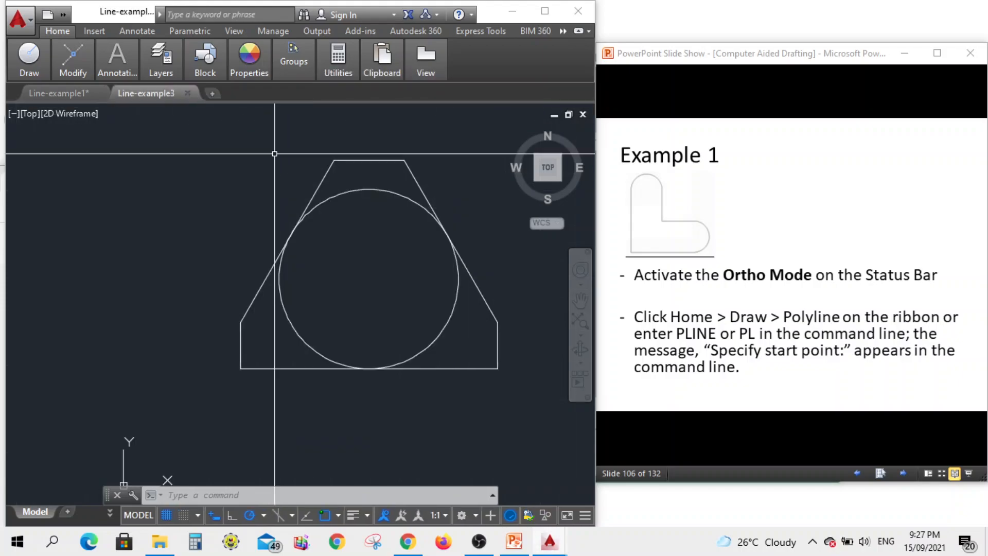
left_click(187, 93)
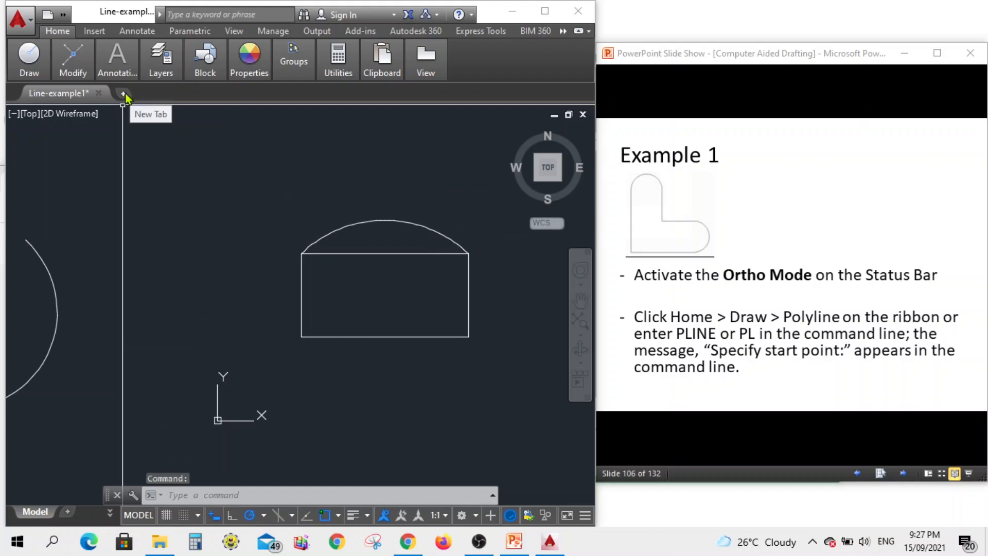
left_click(124, 94)
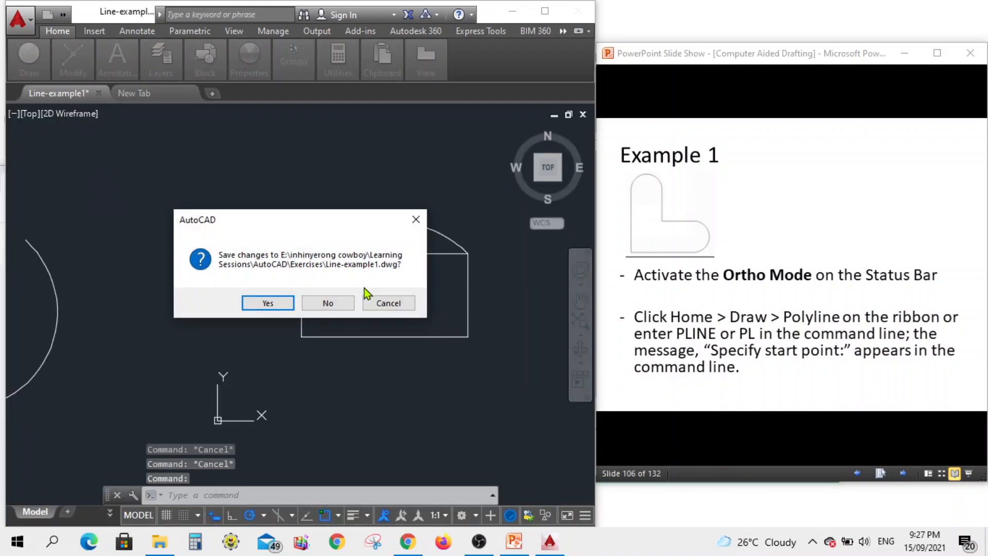
left_click(274, 306)
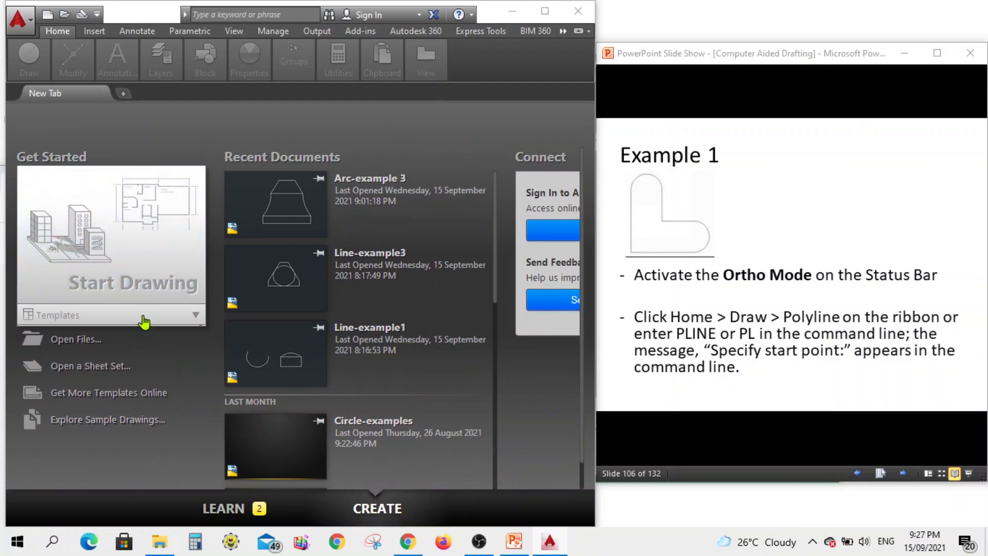
Start a new drawing from the acadISO -Named Plot Styles.dwt template and turn on Ortho mode
left_click(144, 321)
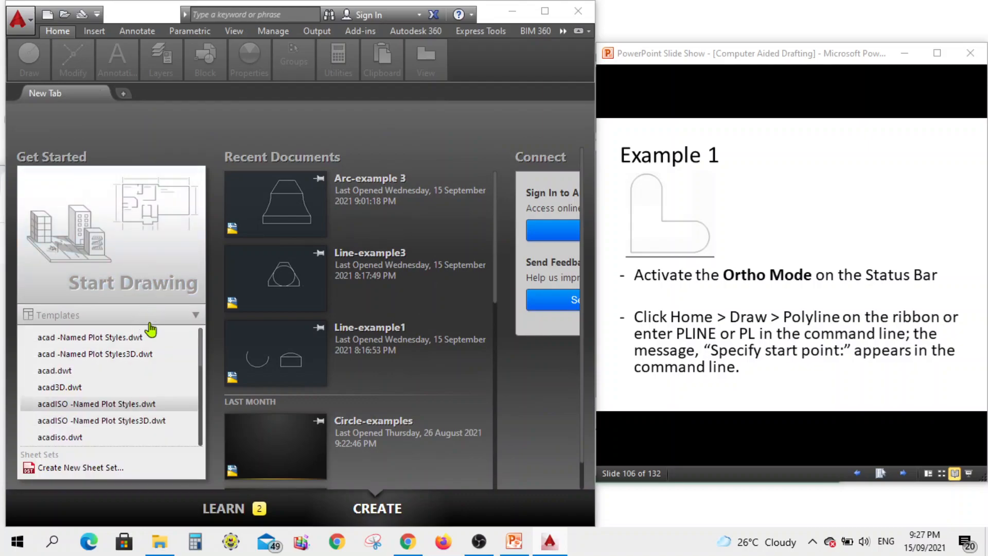
left_click(113, 409)
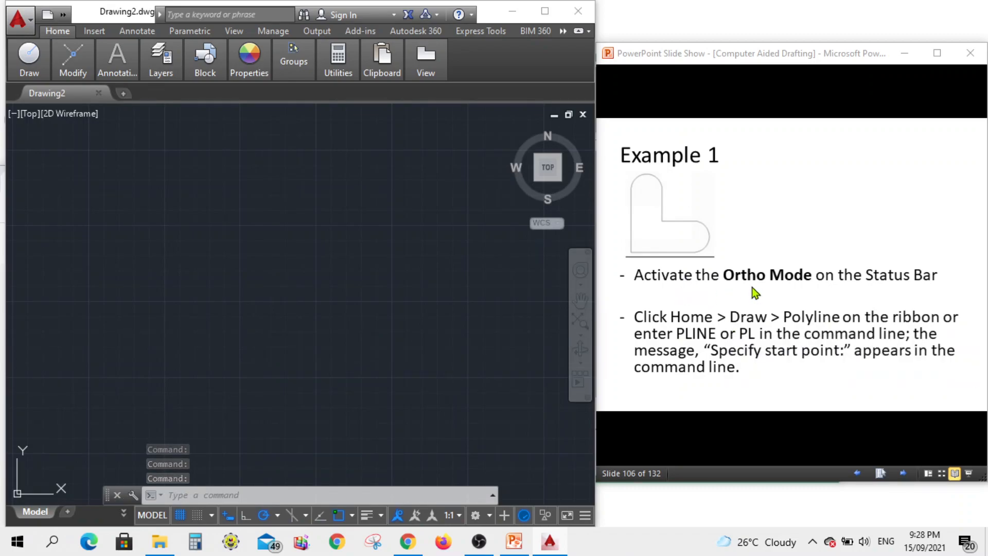
left_click(246, 517)
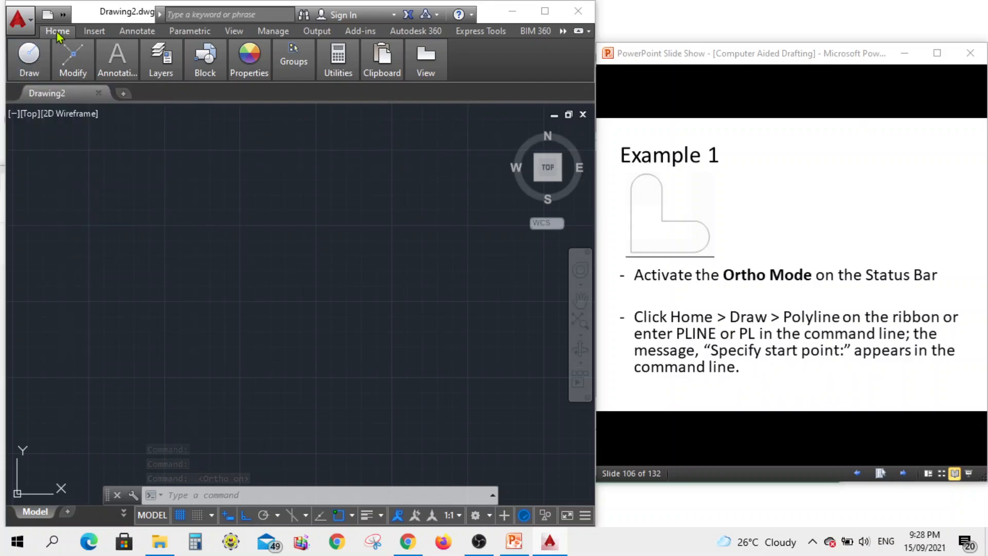
Start a polyline at an arbitrary point in the drawing area and draw a horizontal 100-unit segment toward the right
mouse_move(32, 76)
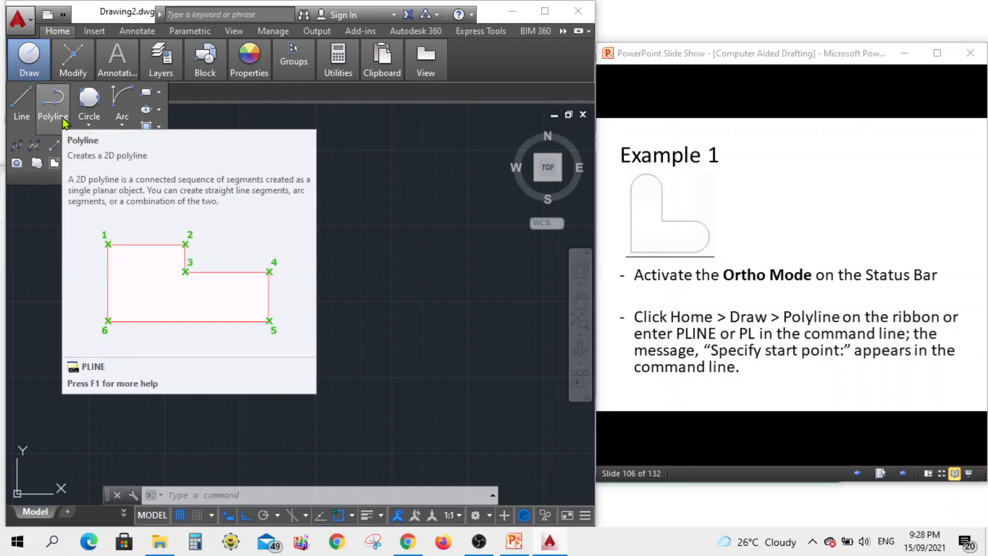
left_click(200, 492)
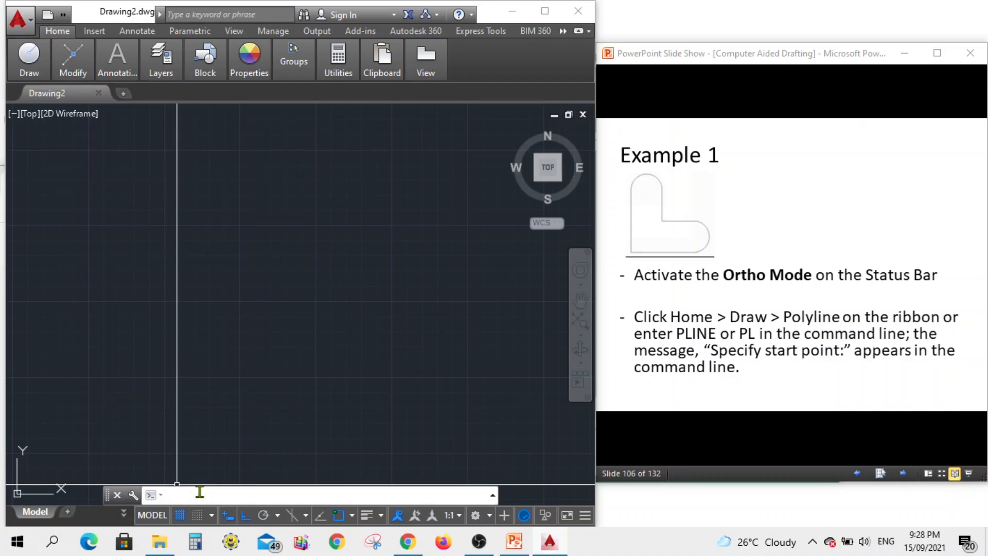
type("pl")
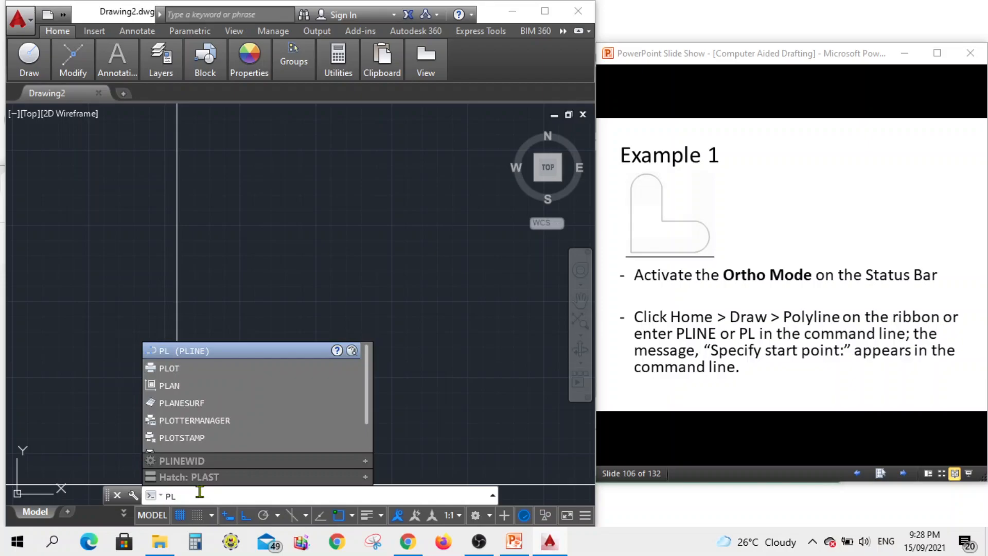
key("Return")
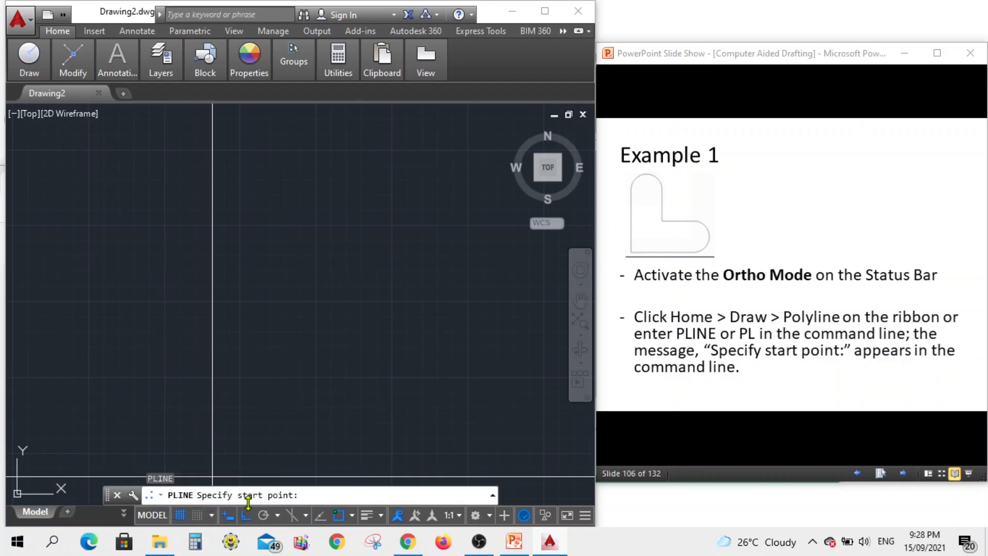
left_click(947, 361)
left_click(903, 471)
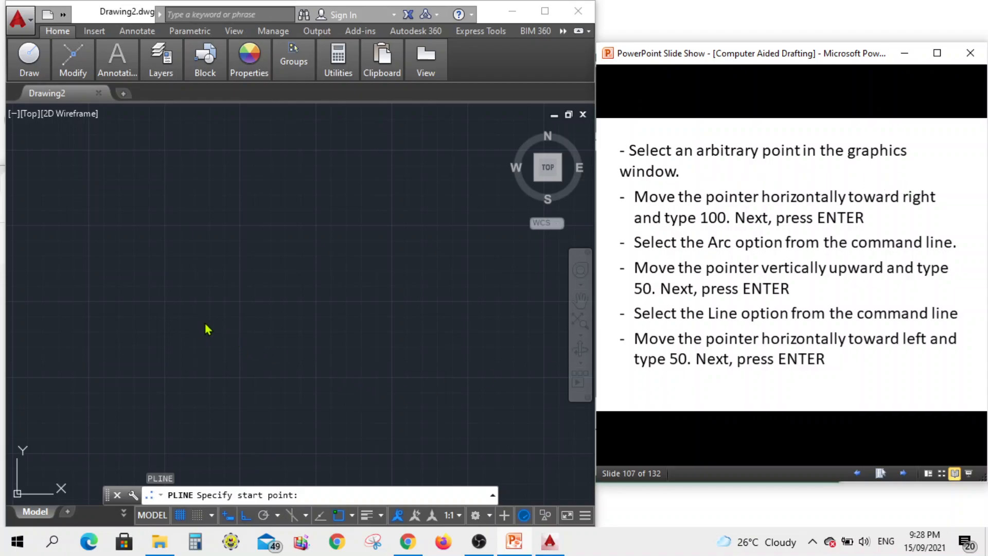
left_click(230, 326)
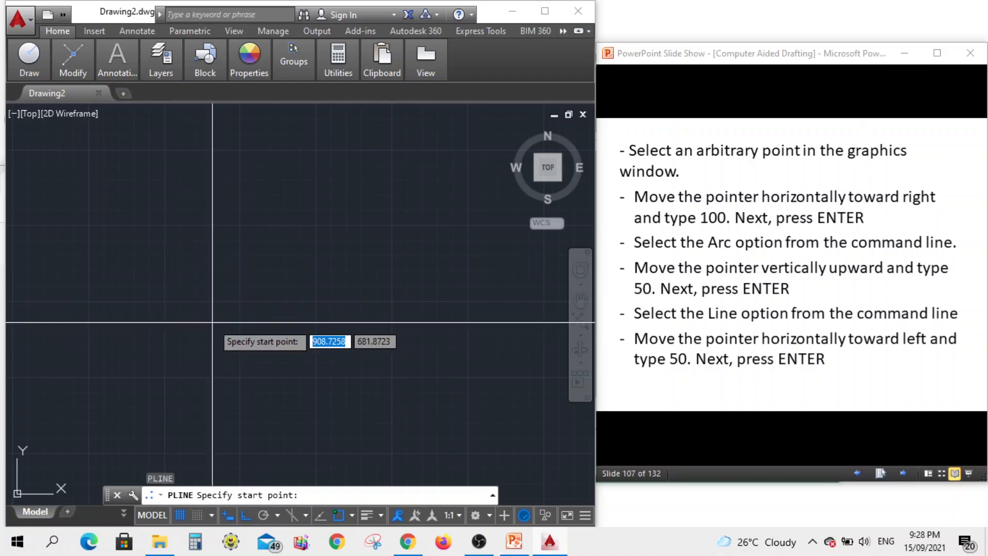
left_click(211, 319)
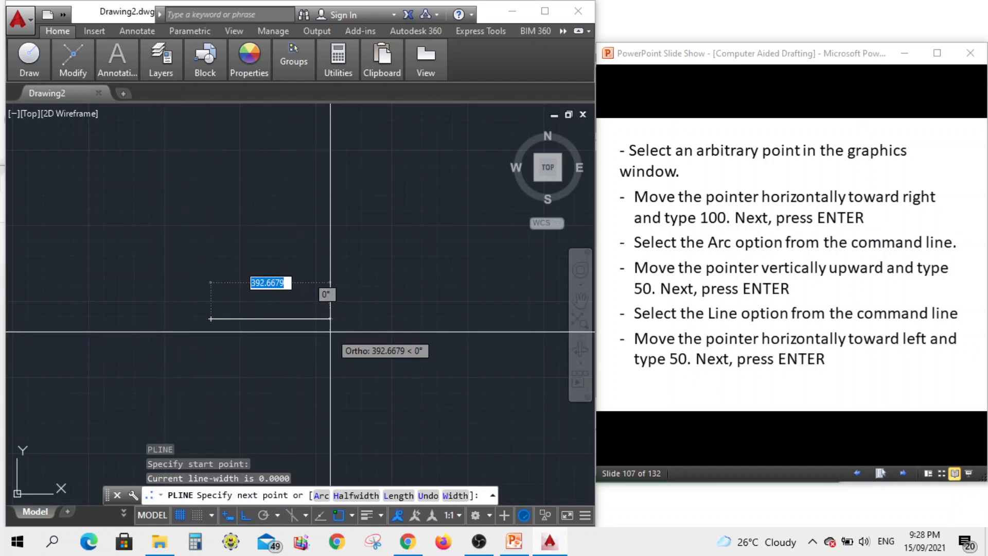
type("100")
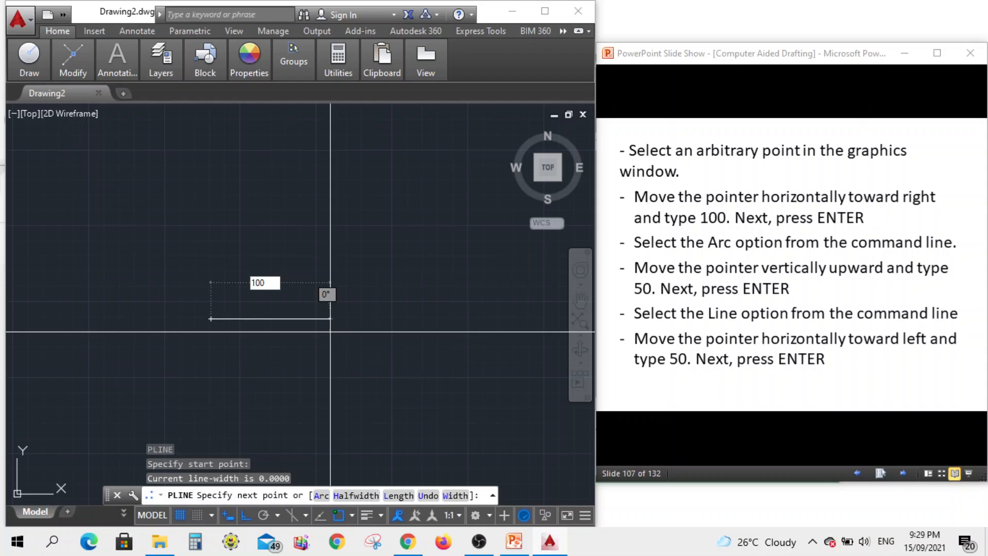
key("Return")
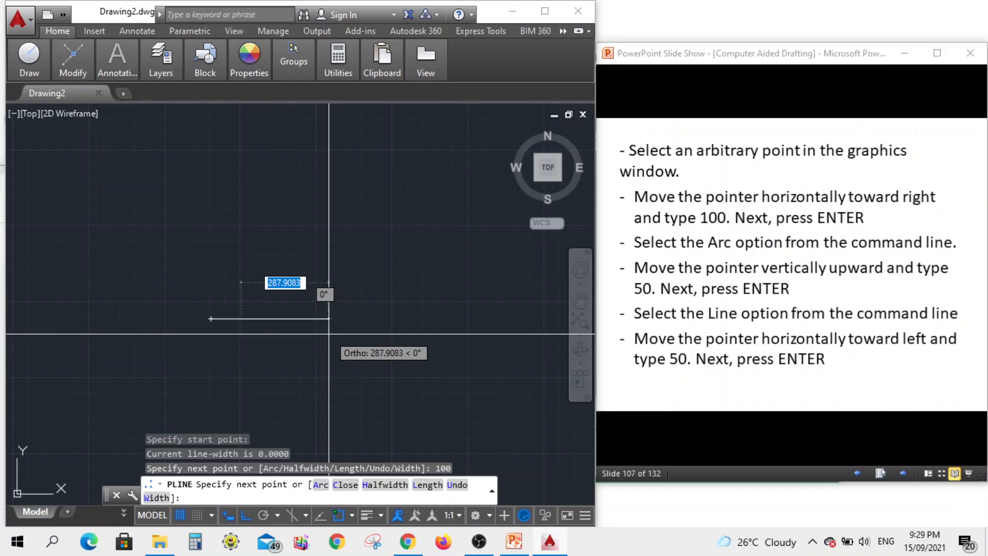
Continue the polyline with an arc ending 50 units vertically above the end of the 100-unit segment
left_click(319, 486)
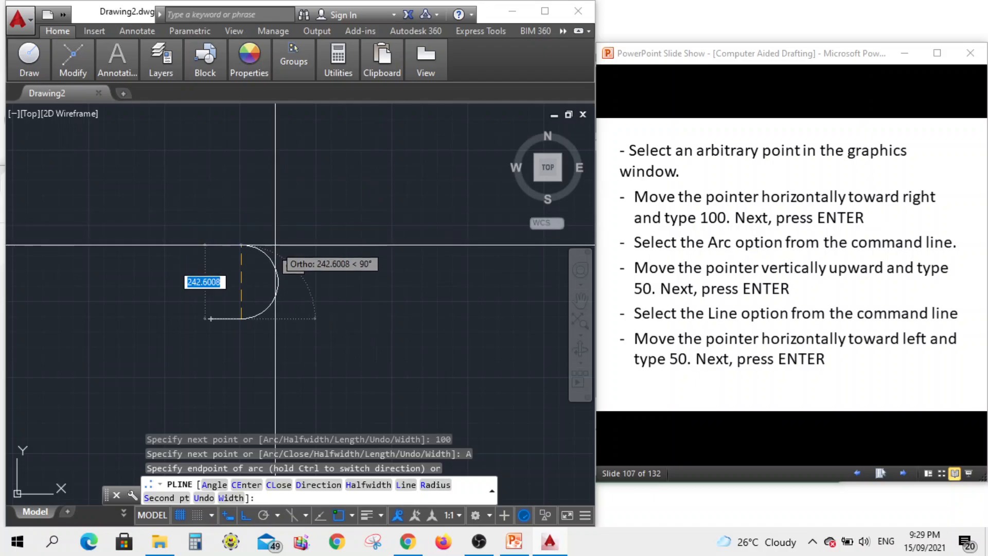
type("50")
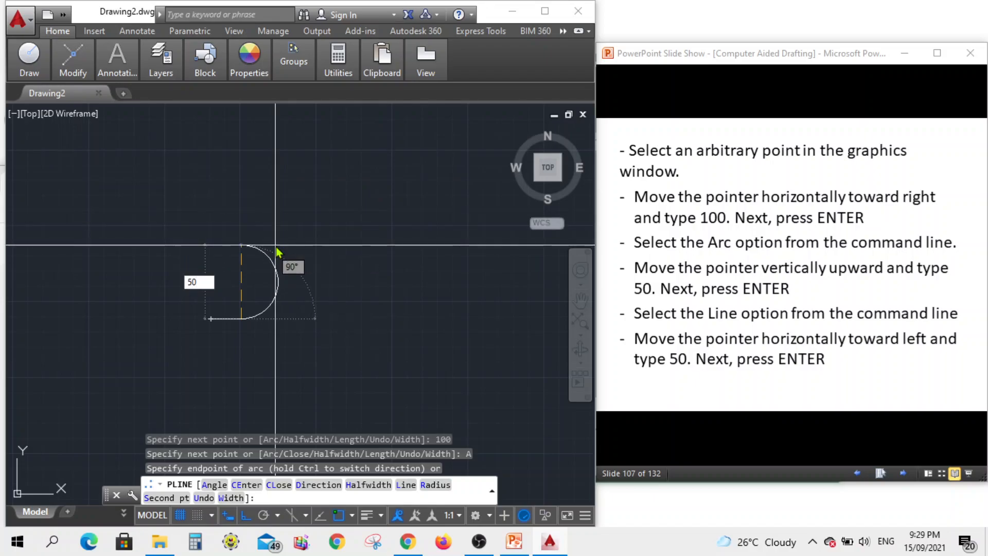
key("Return")
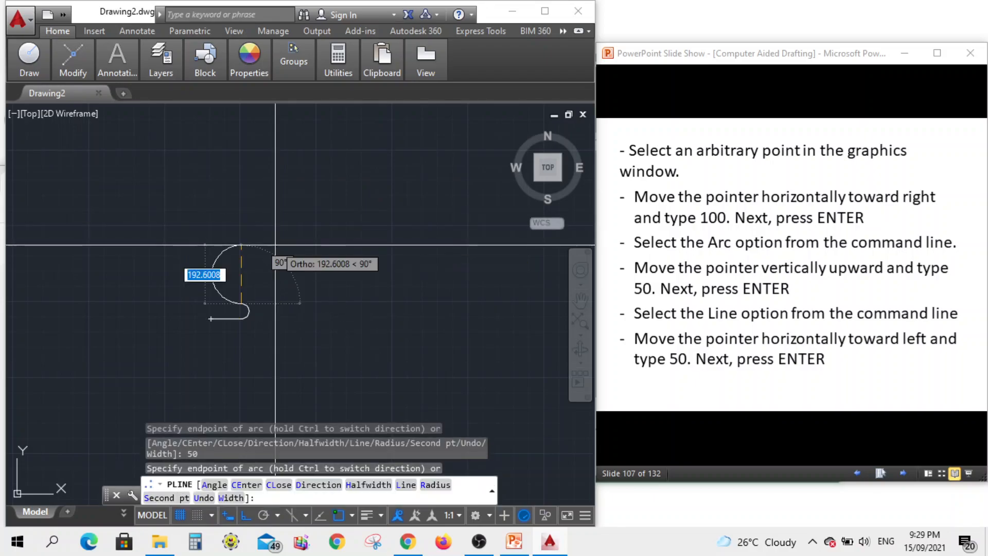
Switch the polyline back to Line and add a horizontal 50-unit segment toward the left from the arc's end
scroll(181, 327, "up", 2)
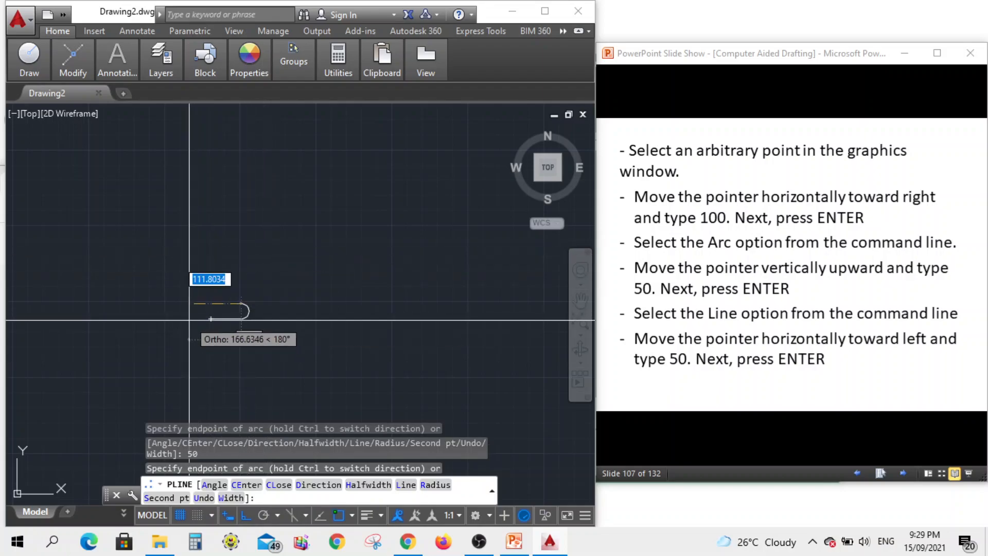
scroll(191, 326, "up", 2)
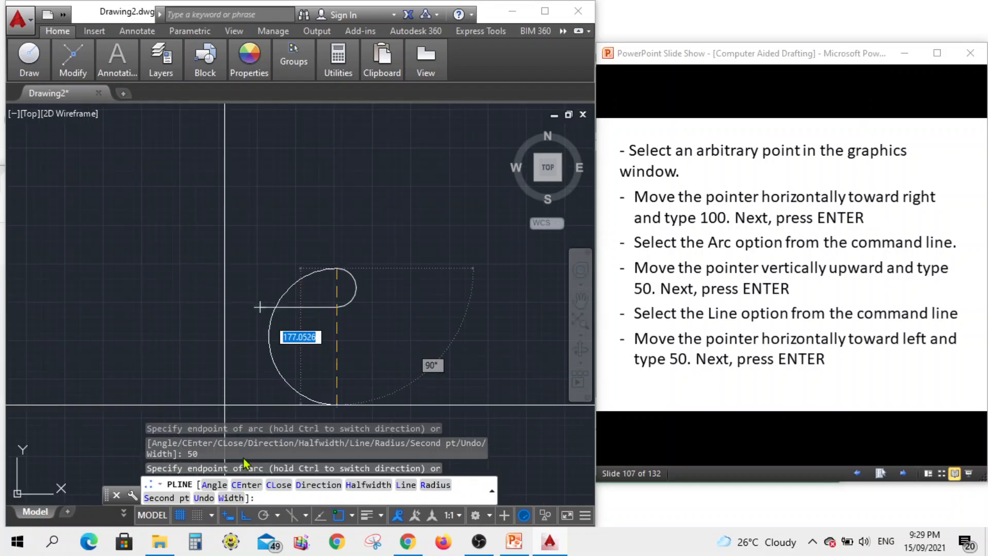
left_click(406, 485)
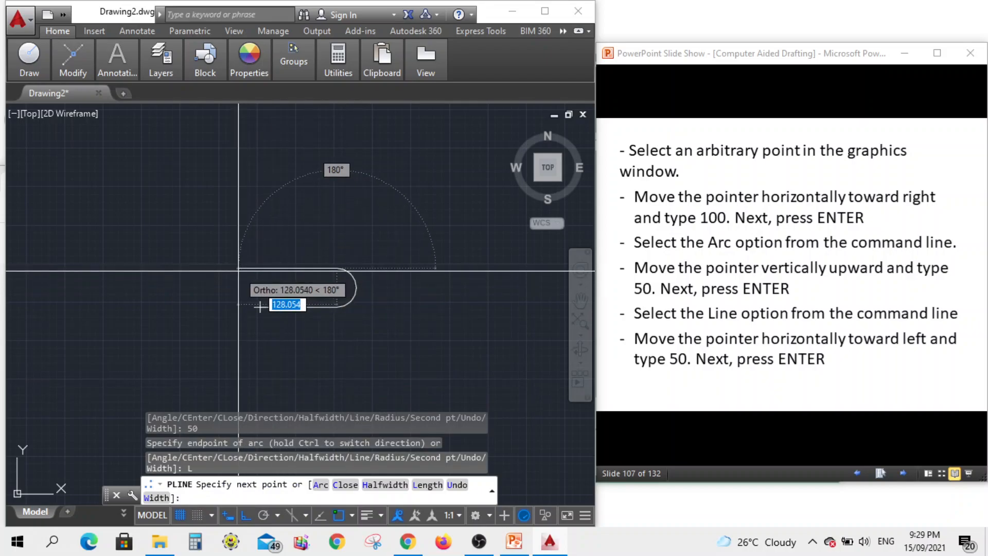
type("50")
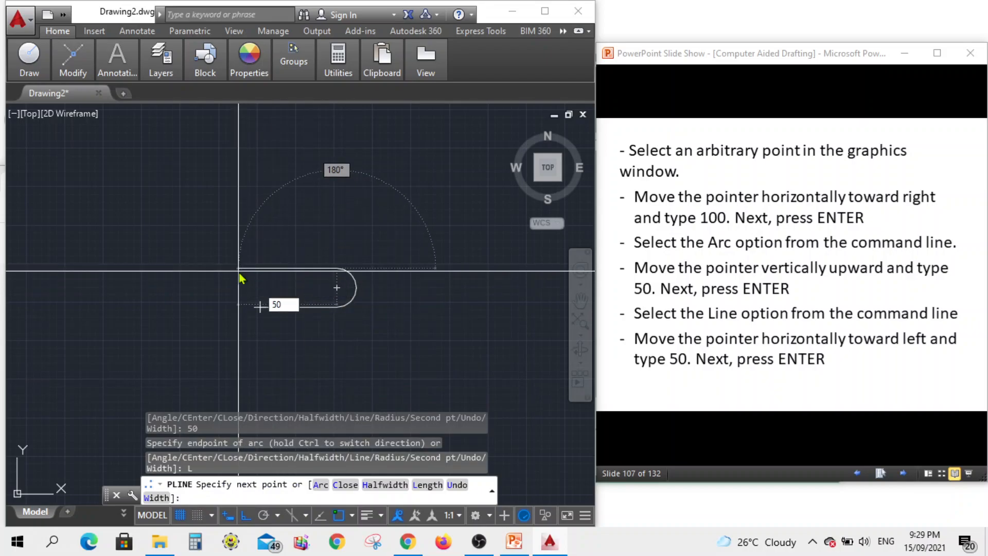
key("Return")
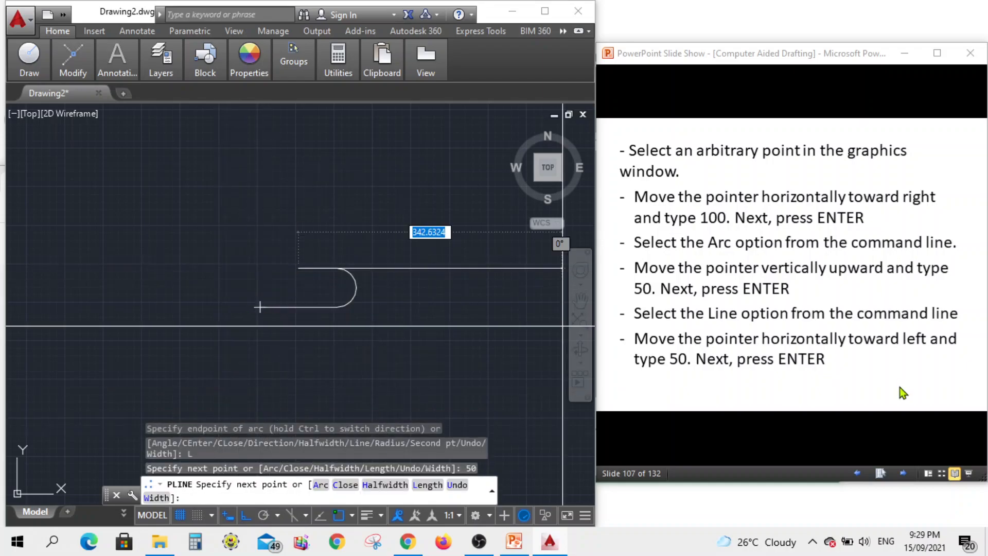
Advance the instruction slides to slide 108 and add a vertical 50-unit polyline segment upward
left_click(899, 473)
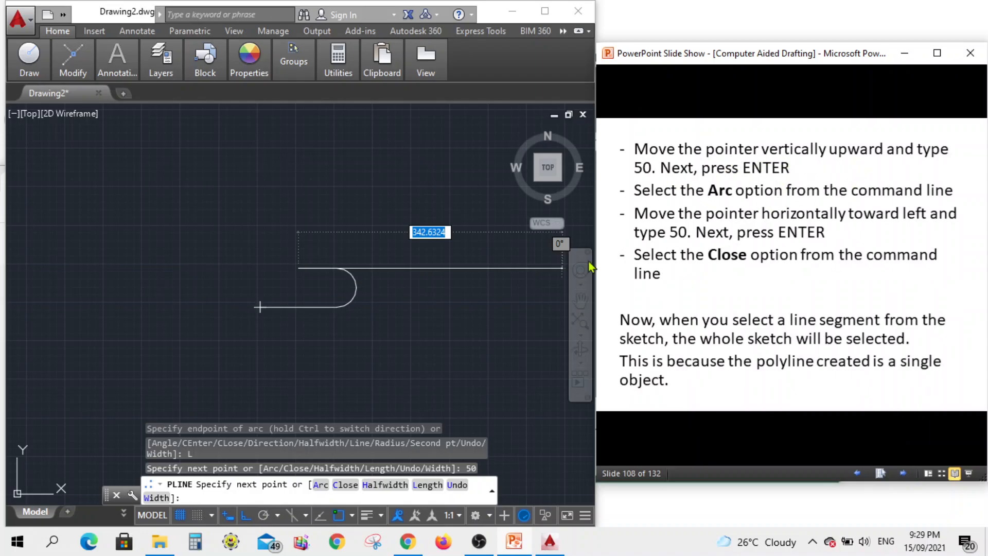
left_click(301, 252)
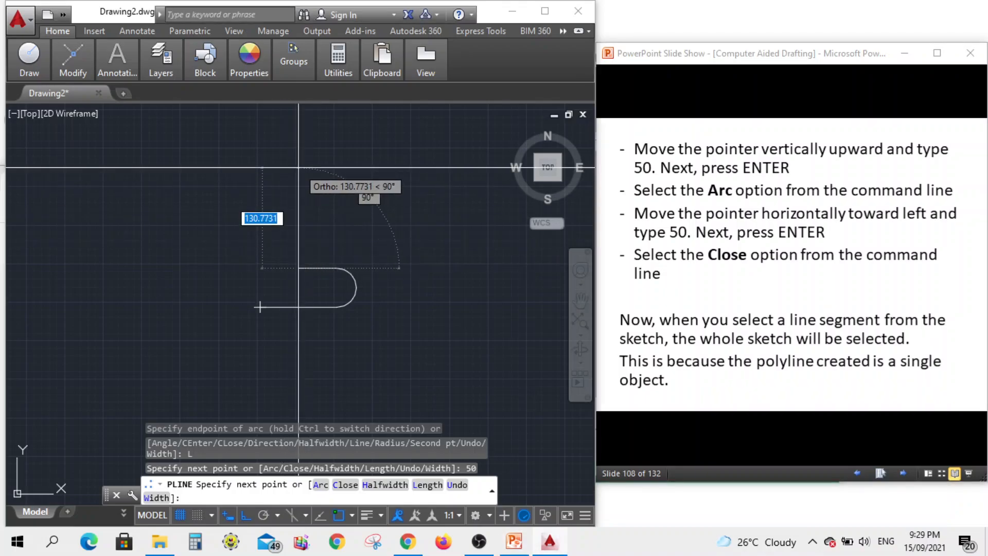
type("50")
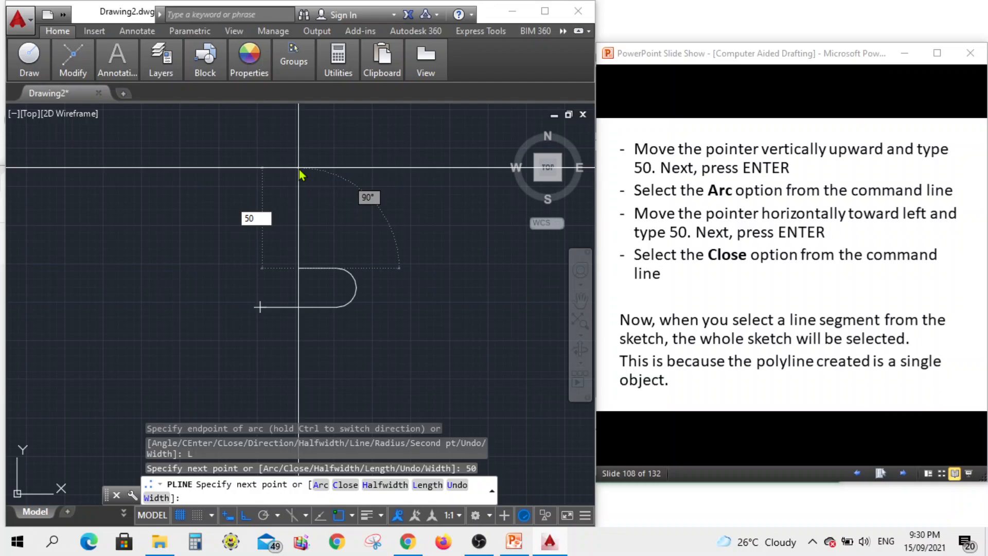
key("Return")
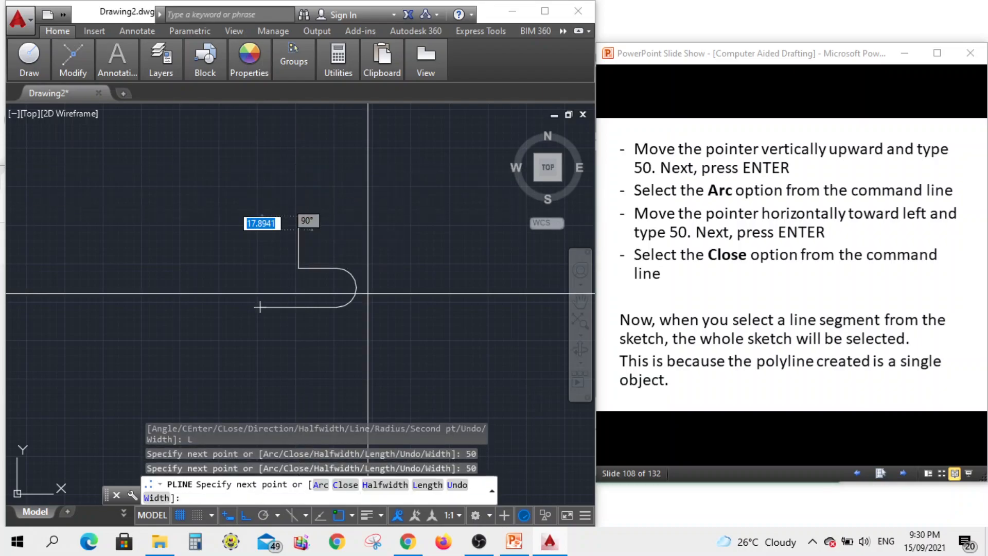
Continue the polyline with an arc ending 50 units horizontally to the left of the vertical segment's upper end
left_click(322, 485)
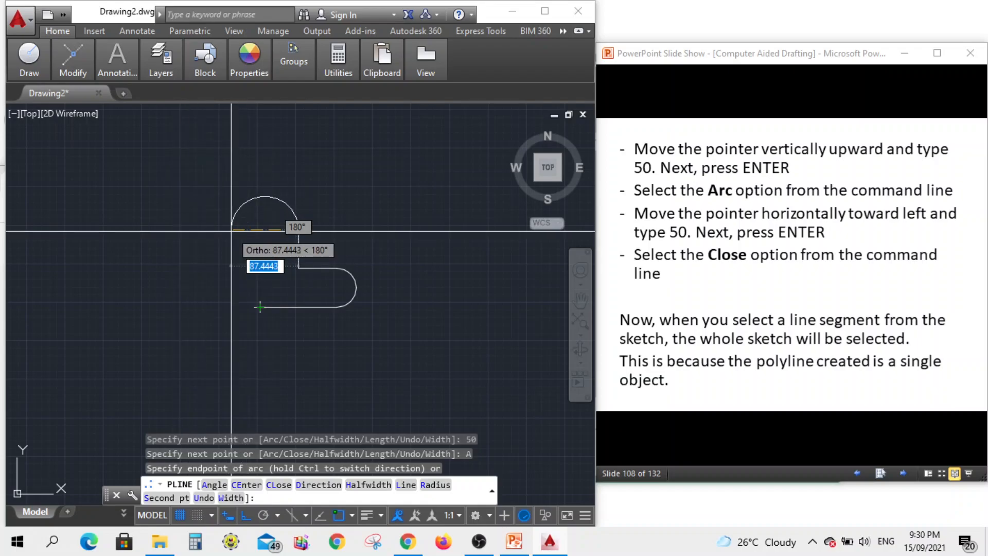
type("50")
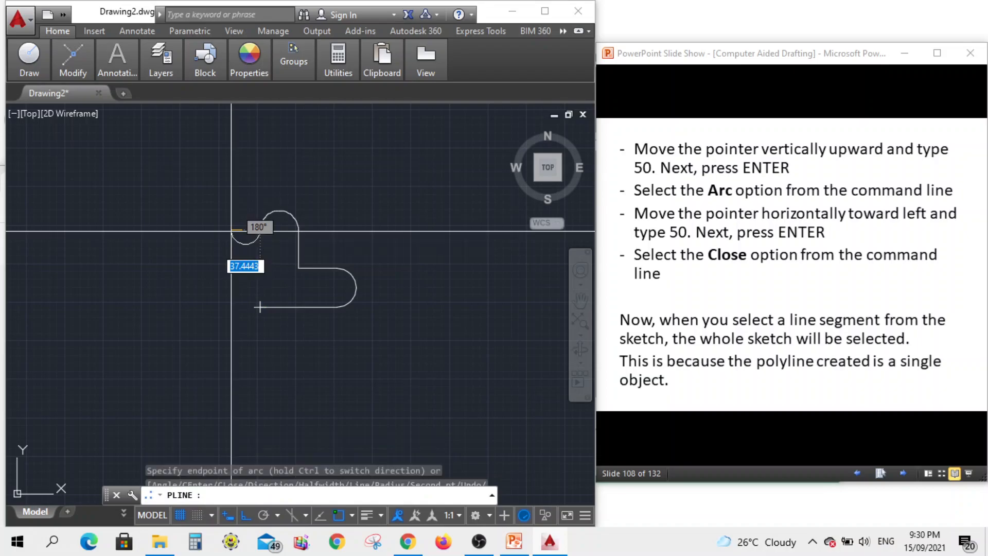
key("Return")
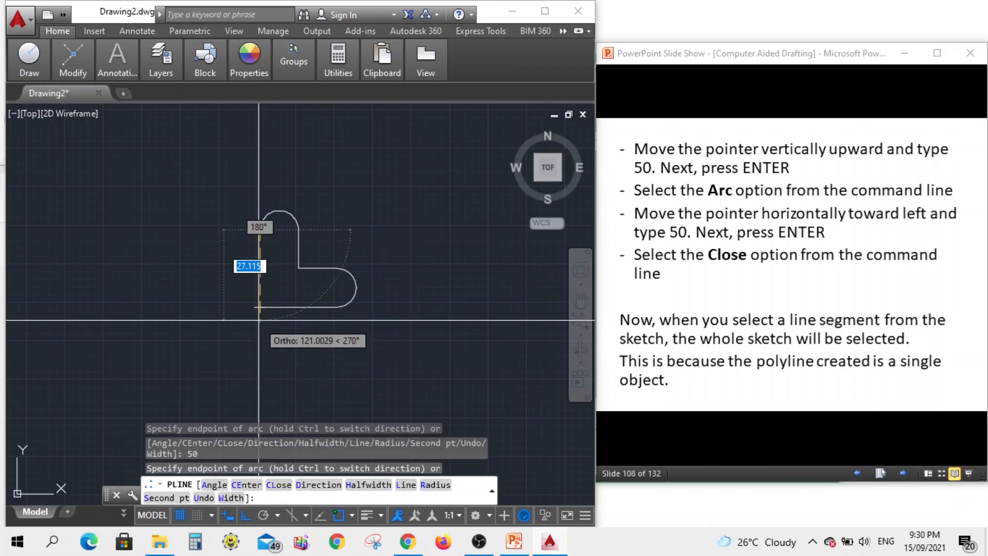
scroll(257, 329, "up", 5)
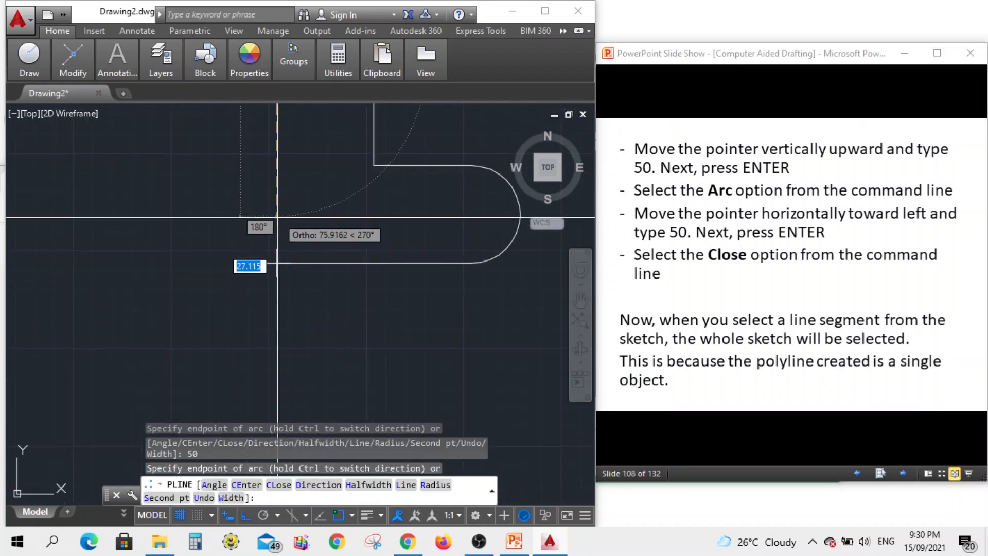
Close the polyline with its Close option to complete the L-shaped profile
scroll(276, 262, "down", 3)
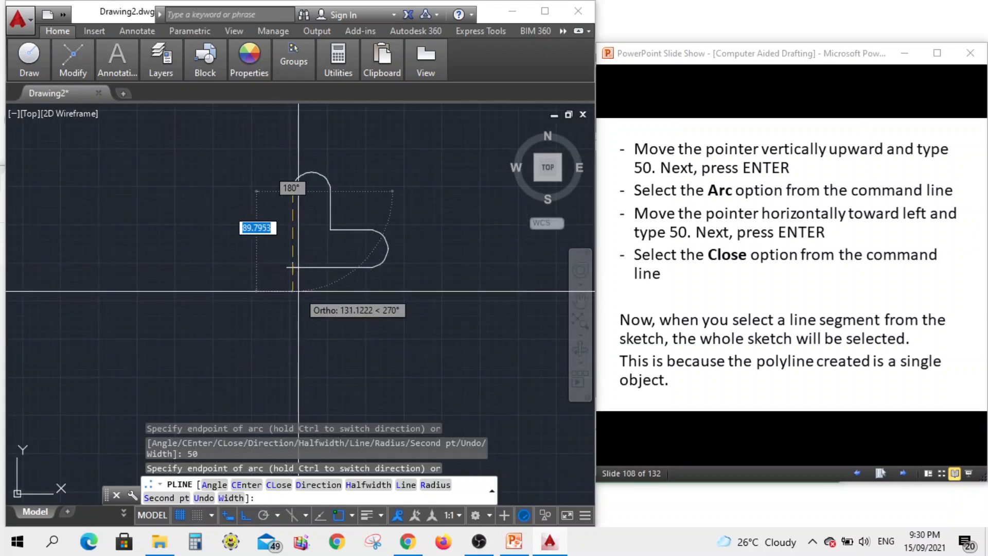
left_click(277, 486)
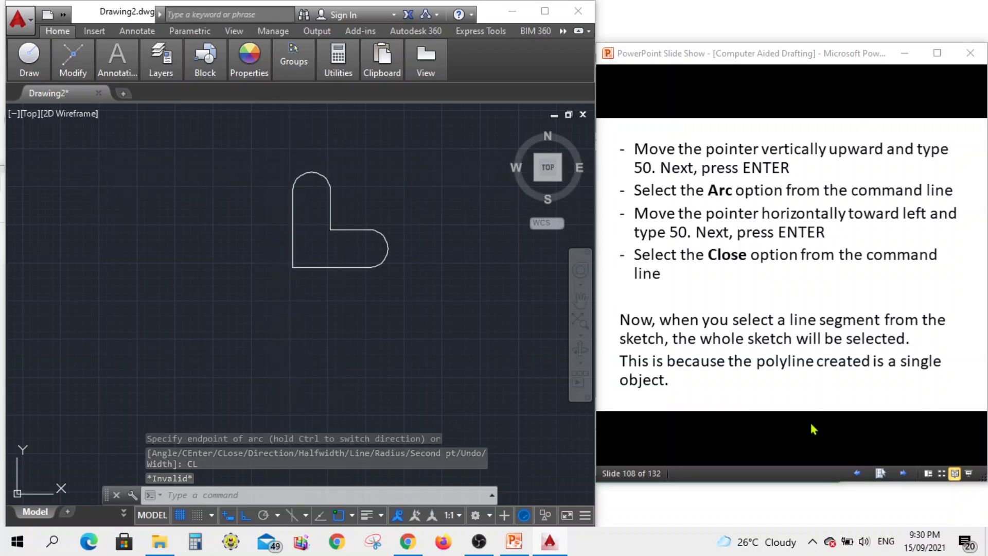
Compare the finished profile with the Example 1 figure on slide 106 and advance the slides to slide 109, Drawing Rectangles
left_click(857, 475)
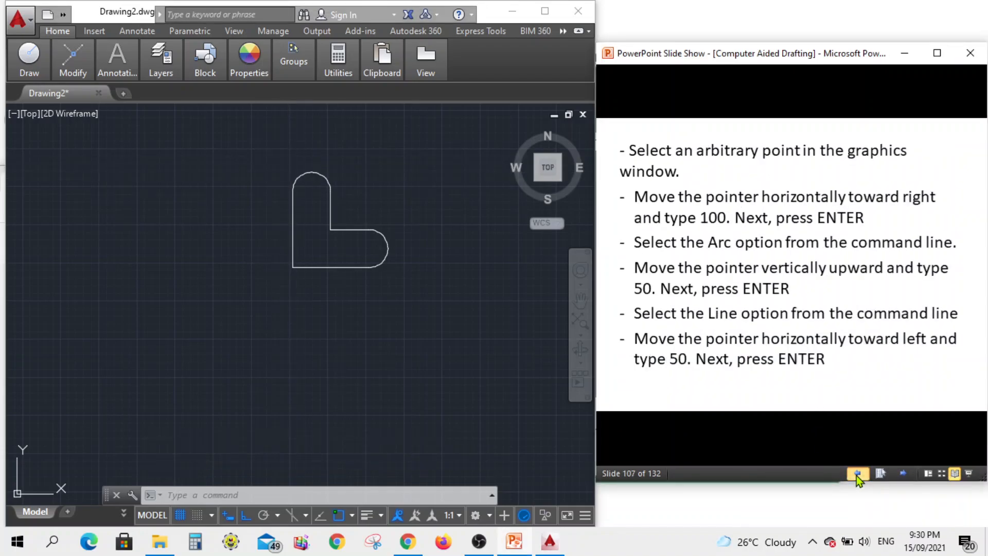
left_click(856, 474)
scroll(308, 199, "up", 4)
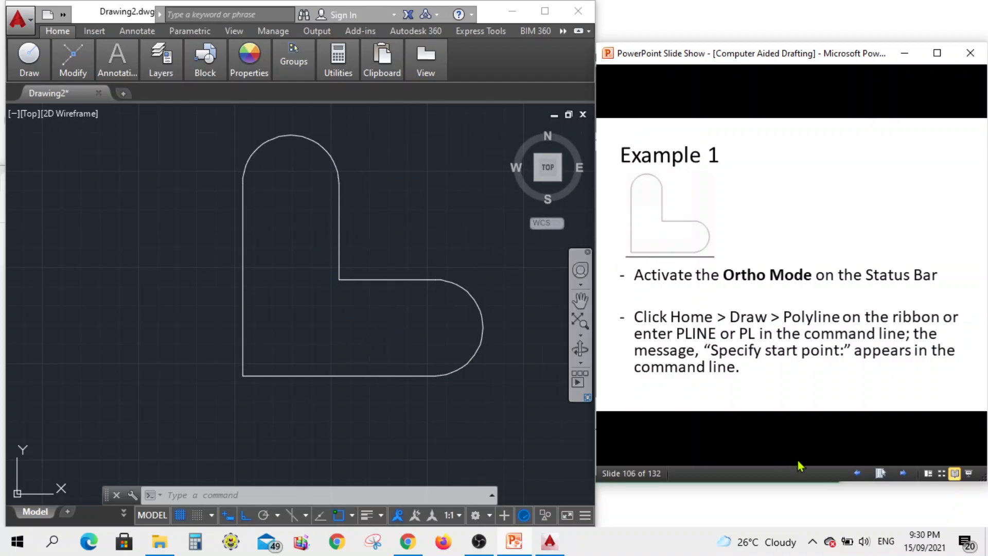
left_click(905, 474)
left_click(905, 476)
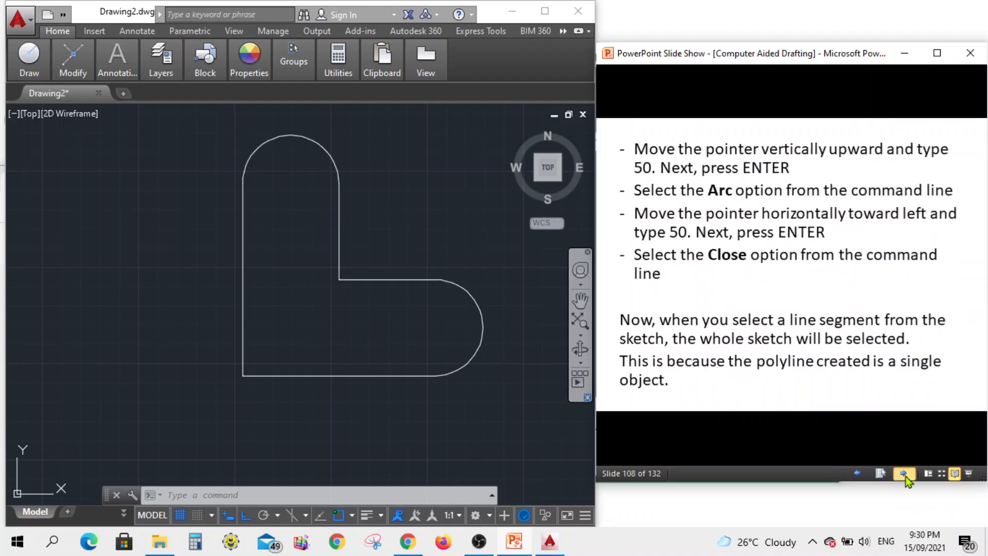
left_click(905, 476)
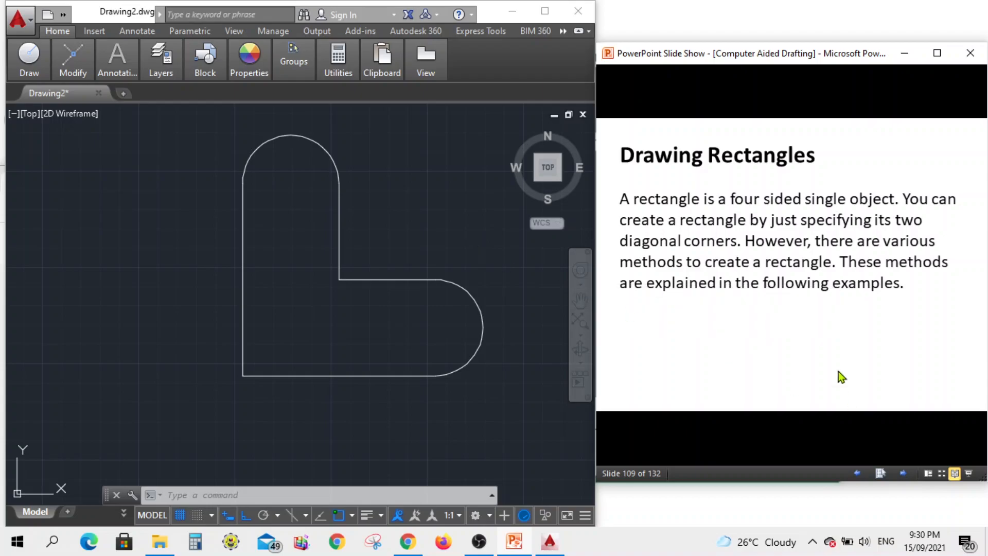
left_click(858, 472)
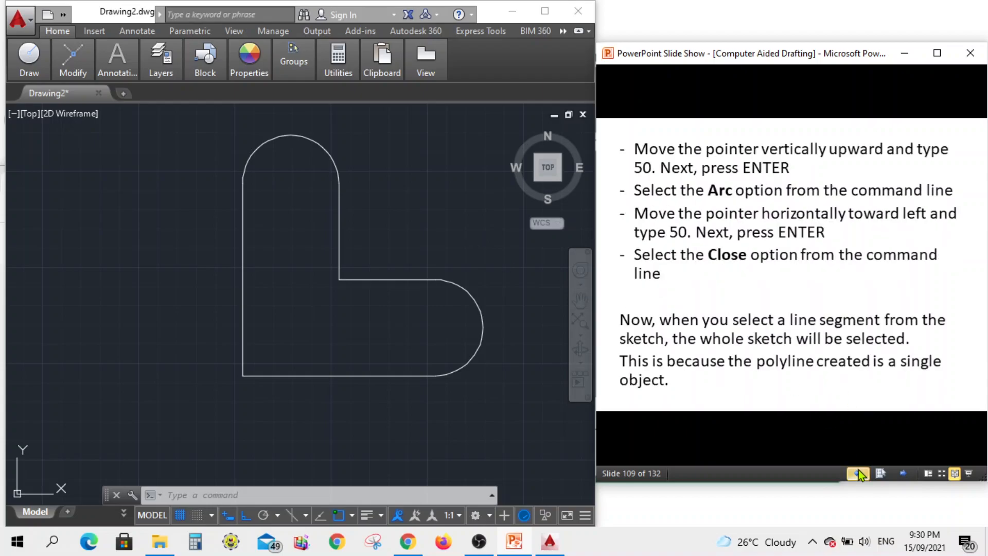
left_click(903, 473)
scroll(331, 250, "down", 5)
scroll(335, 251, "up", 3)
scroll(320, 248, "down", 3)
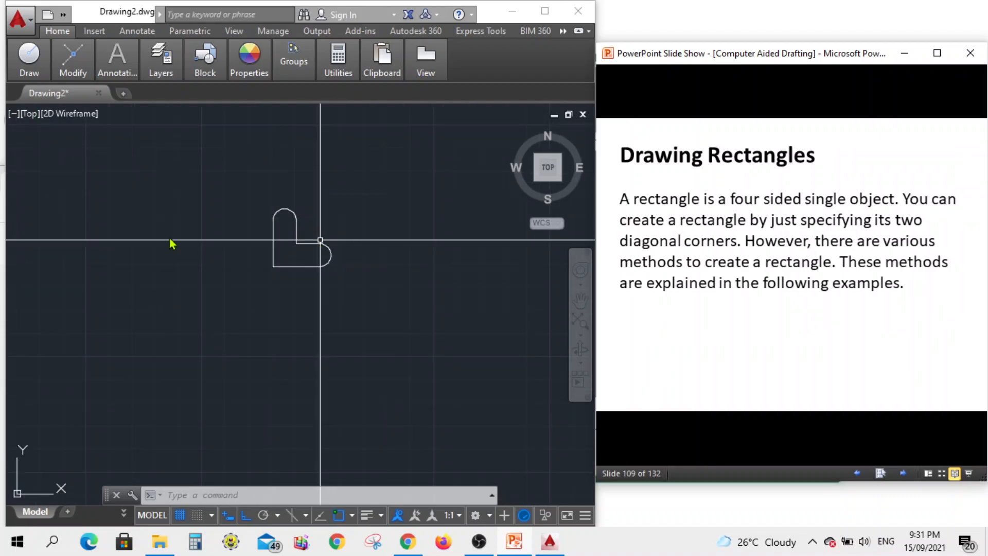
Exit the slide show, reopen it in reading view and return to slide 109, Drawing Rectangles
key("Escape")
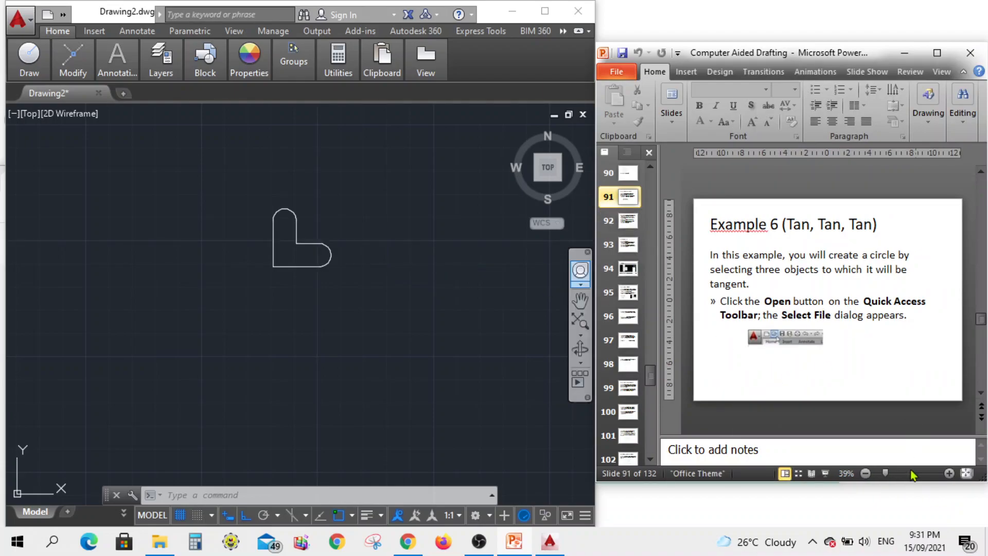
left_click(812, 473)
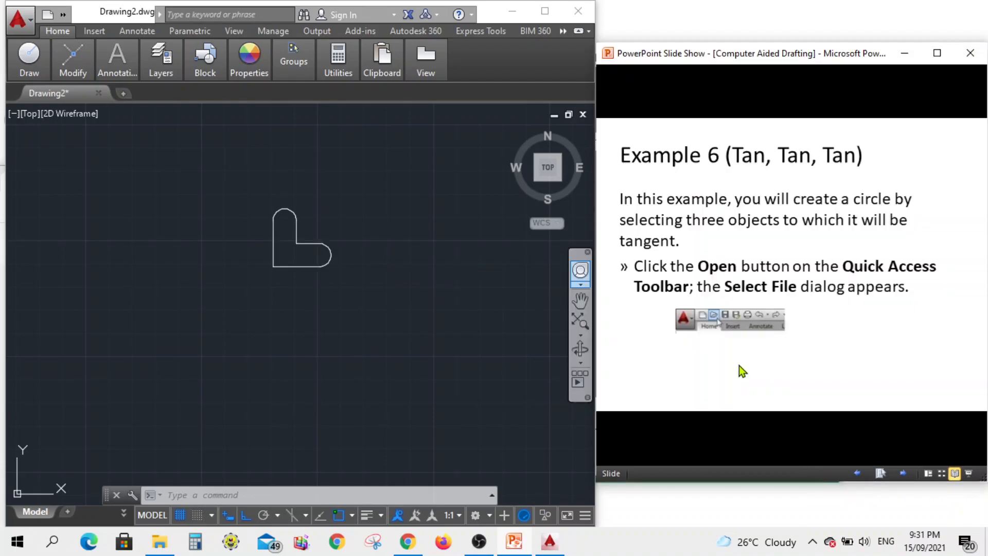
left_click(901, 474)
left_click(901, 479)
left_click(901, 479)
left_click(901, 479)
left_click(901, 479)
left_click(903, 477)
left_click(902, 477)
left_click(902, 477)
left_click(902, 477)
left_click(902, 477)
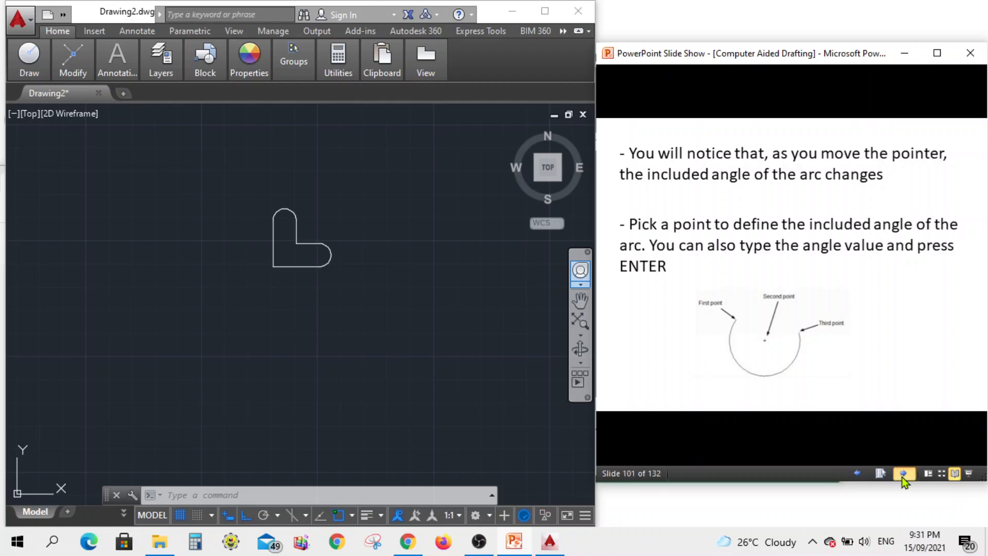
left_click(902, 477)
left_click(902, 477)
left_click(902, 477)
left_click(902, 477)
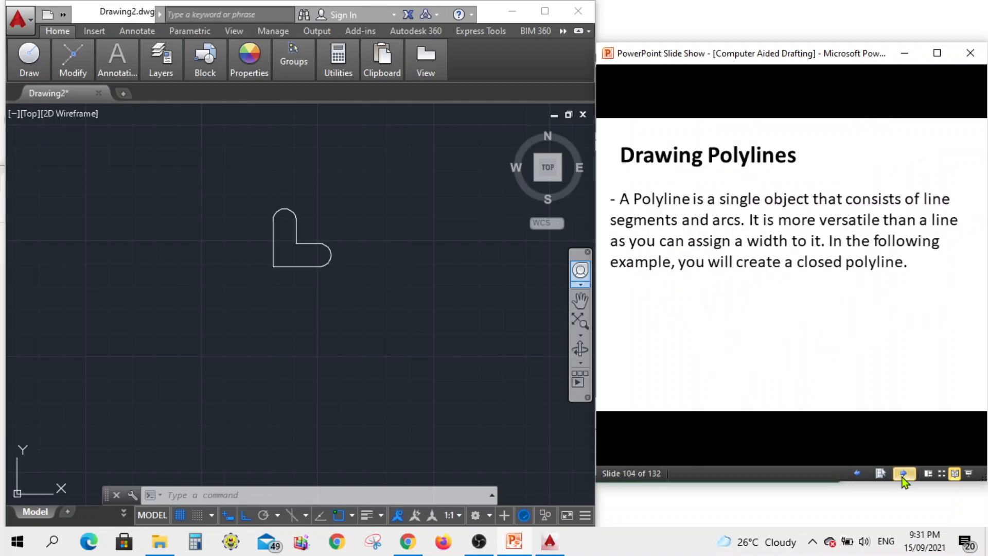
left_click(903, 477)
left_click(902, 477)
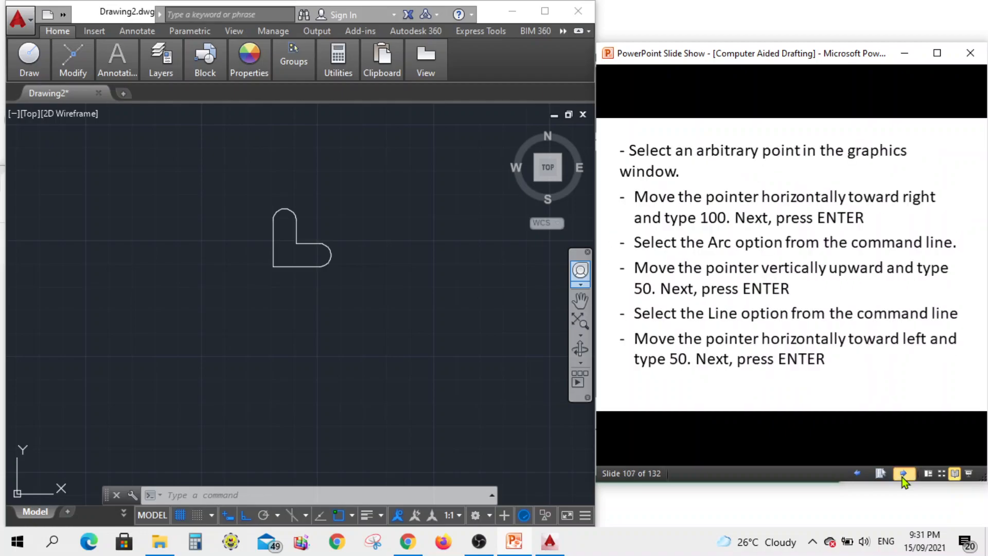
left_click(902, 476)
left_click(903, 477)
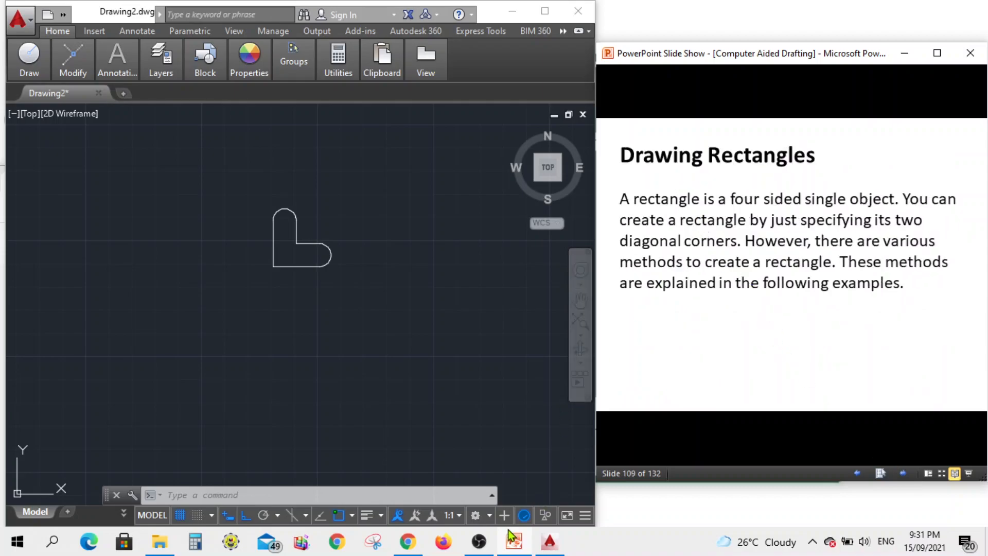
Advance the instruction slides to slide 110 with the corner-point rectangle example
left_click(485, 547)
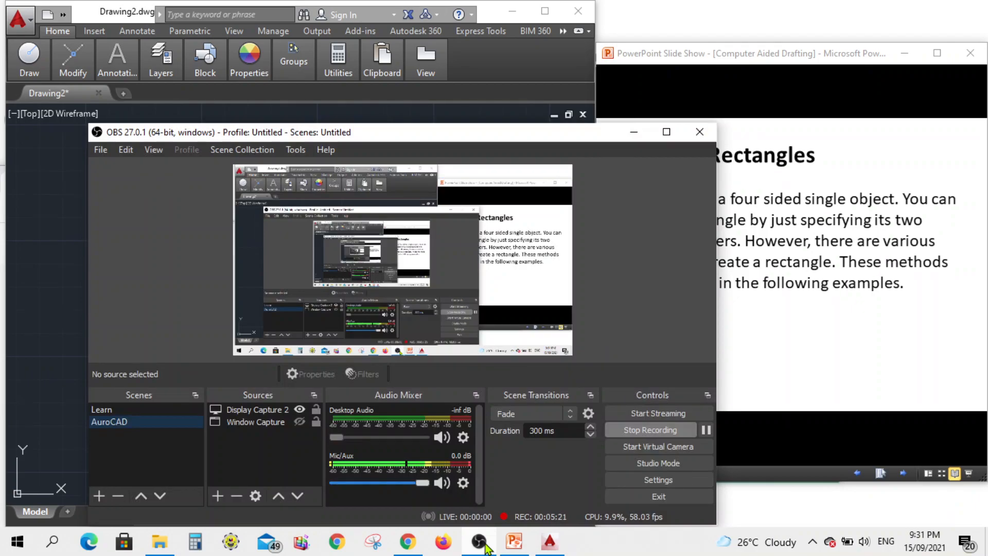
left_click(120, 409)
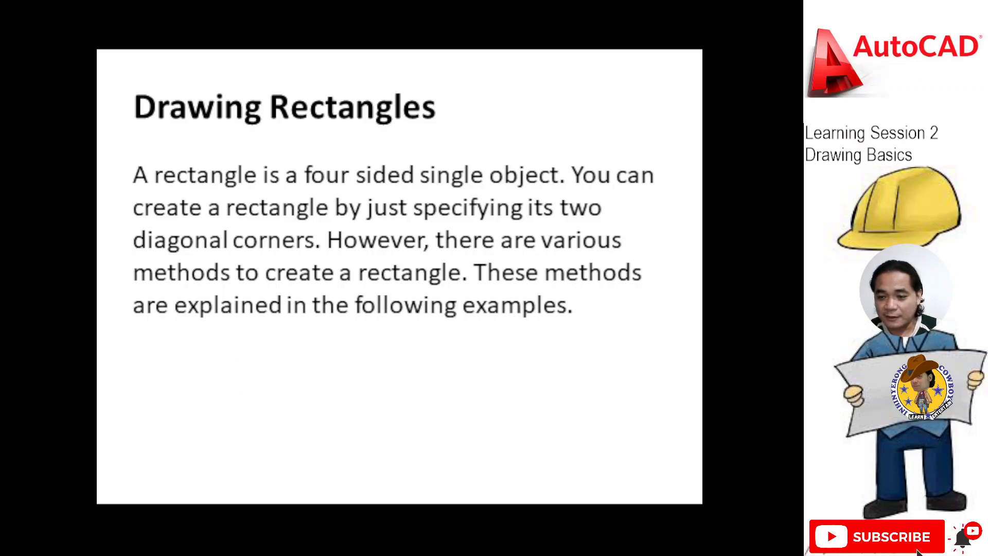
key("Right")
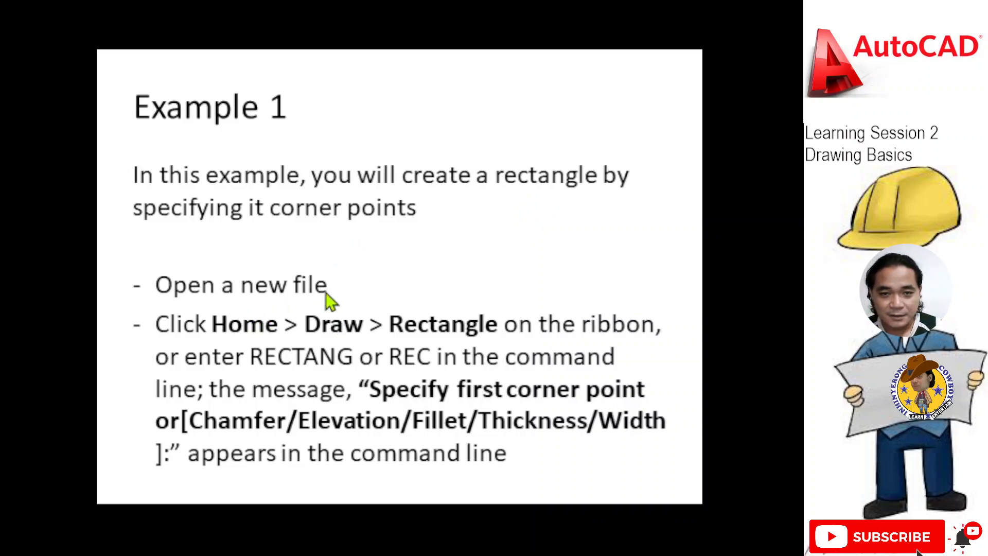
left_click(133, 423)
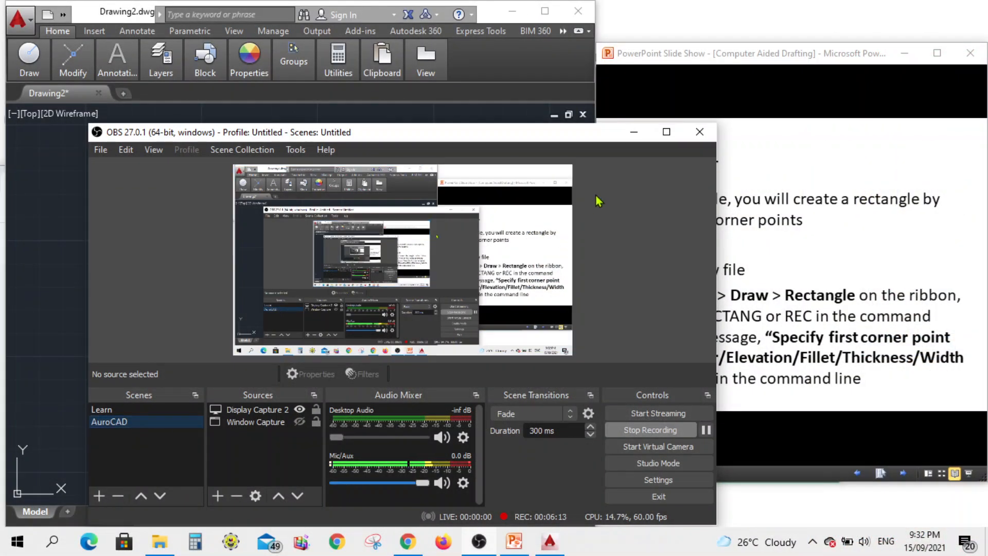
left_click_drag(558, 131, 607, 82)
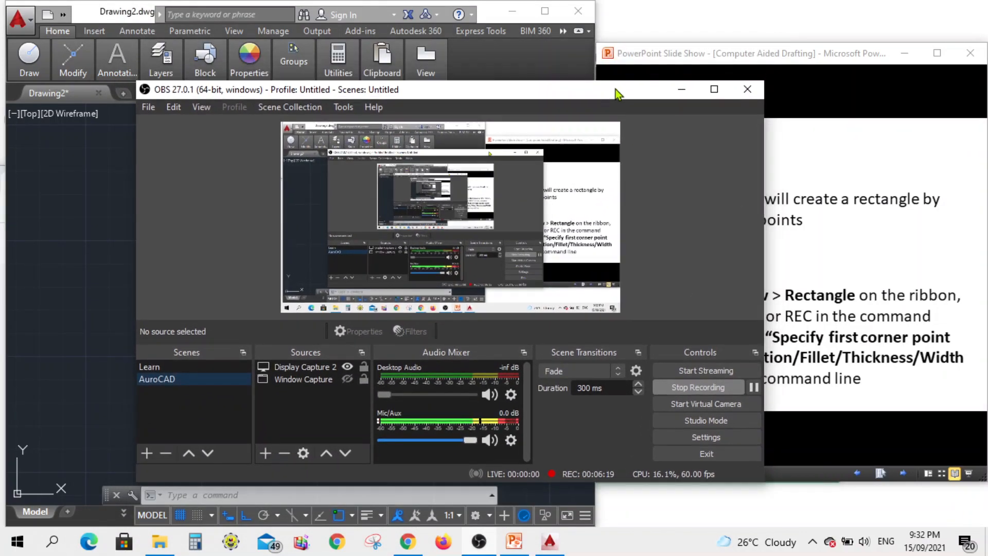
left_click(682, 82)
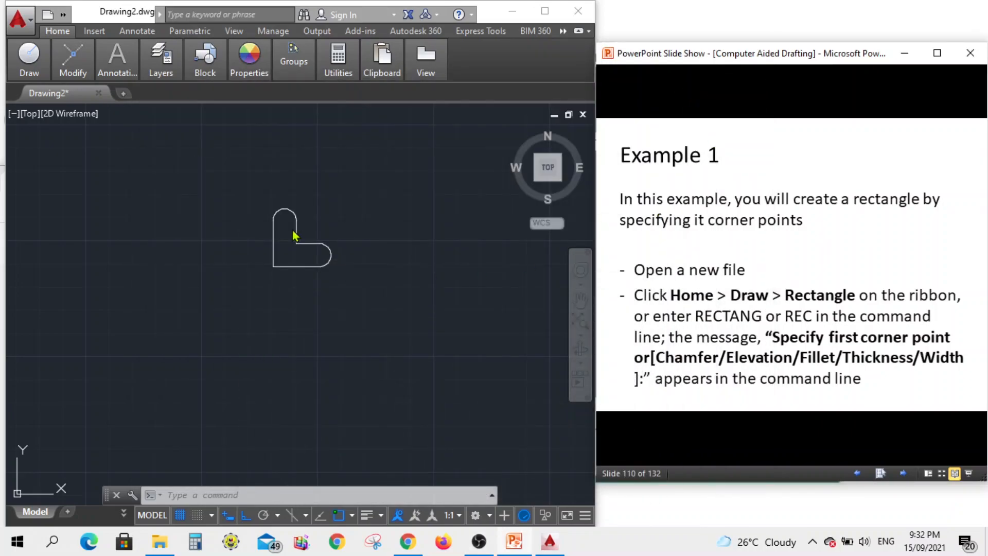
Create a new drawing from the acadISO -Named Plot Styles.dwt template
left_click(125, 95)
left_click(123, 96)
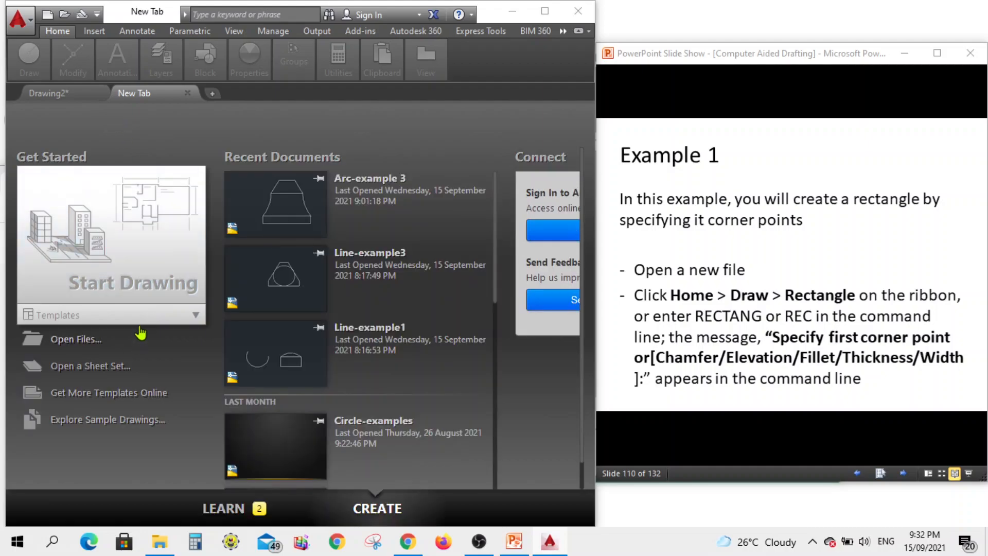
left_click(140, 318)
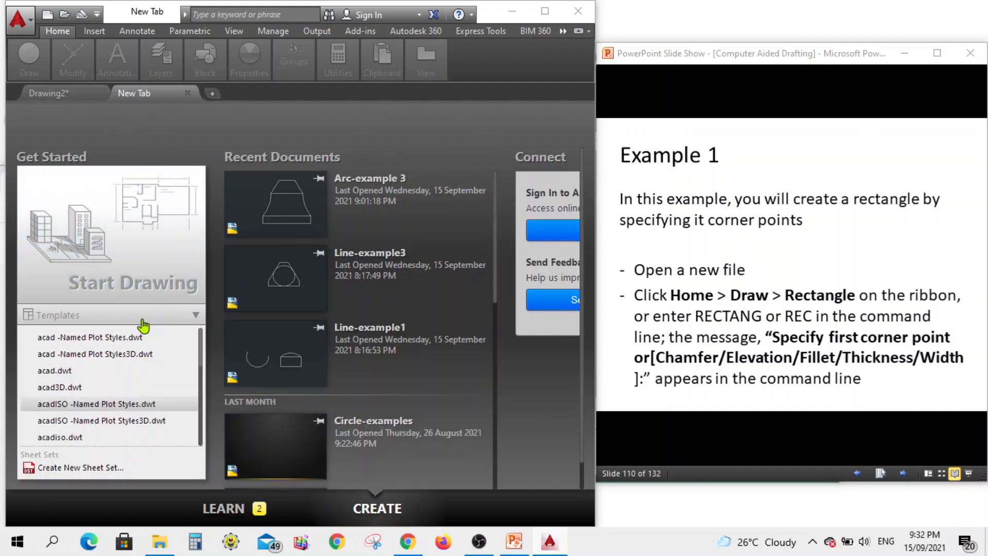
left_click(100, 409)
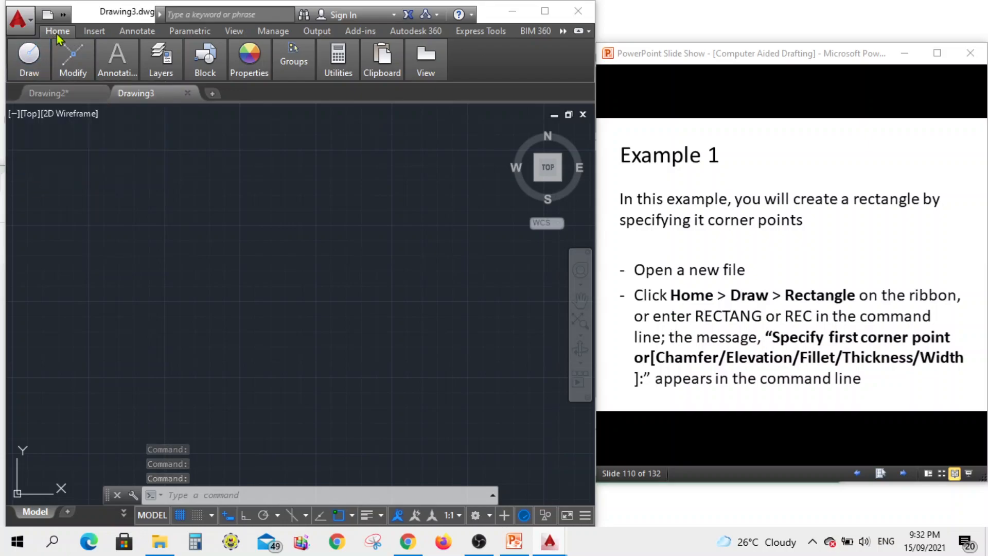
Draw a rectangle with the REC command by picking arbitrary lower-left and upper-right corners, following the instructions through slide 111
mouse_move(26, 77)
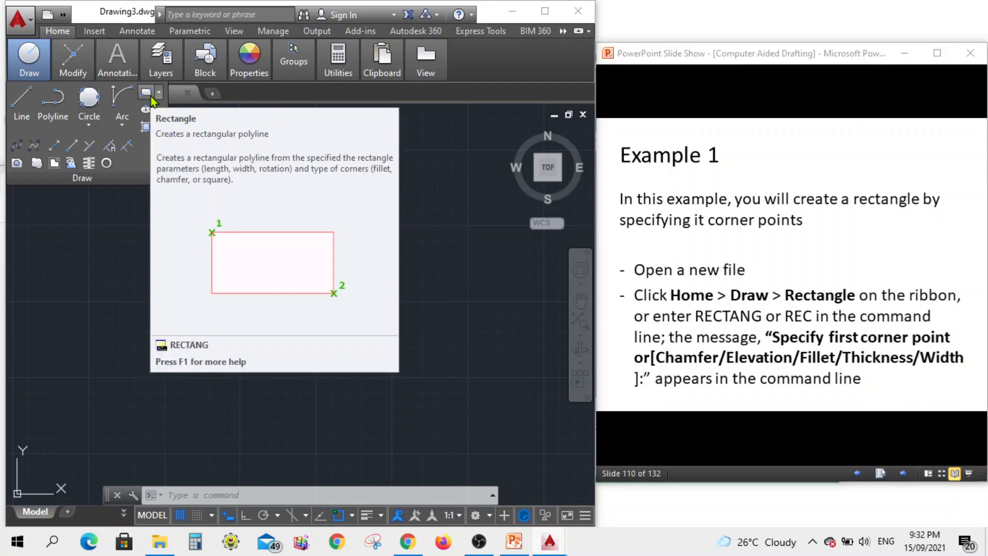
left_click(194, 492)
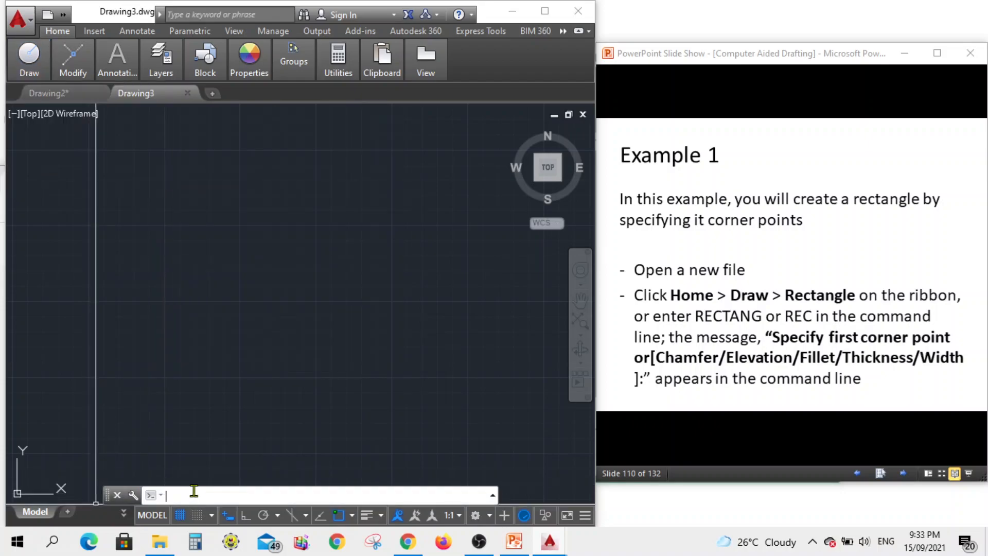
type("rec")
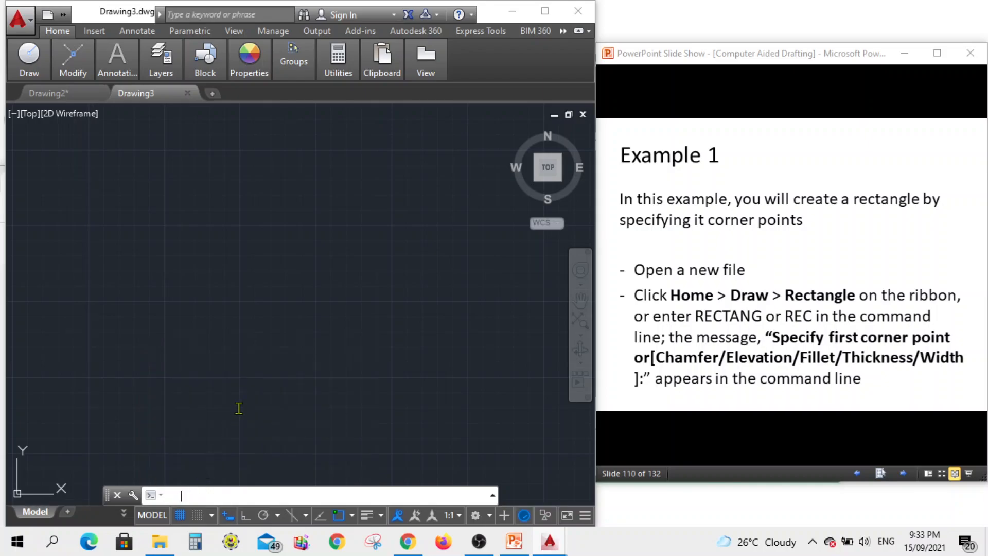
key("Return")
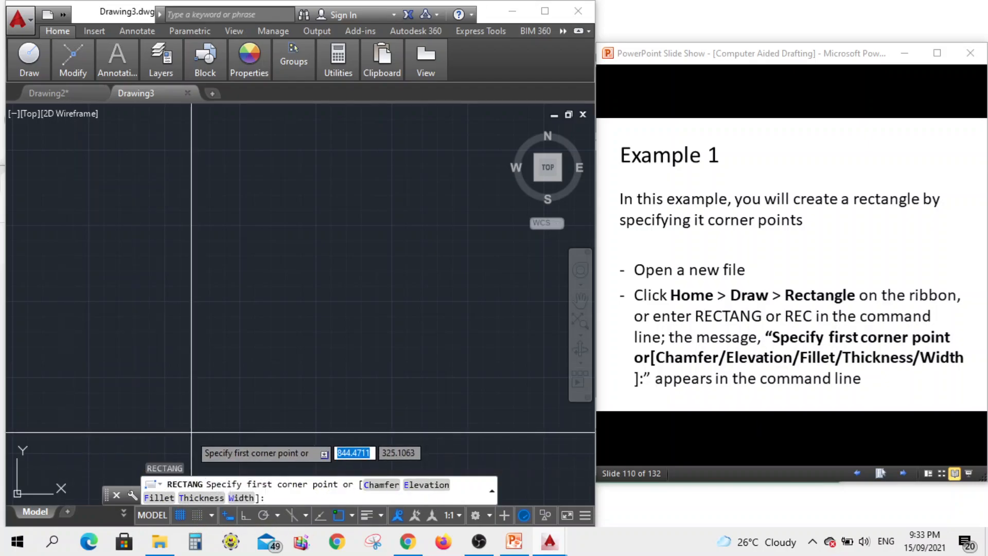
left_click(892, 399)
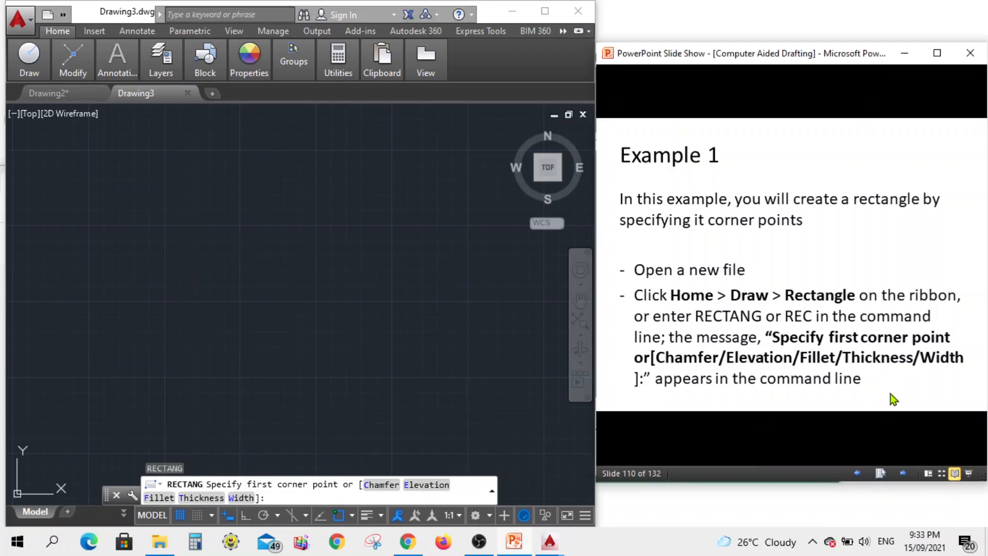
left_click(900, 476)
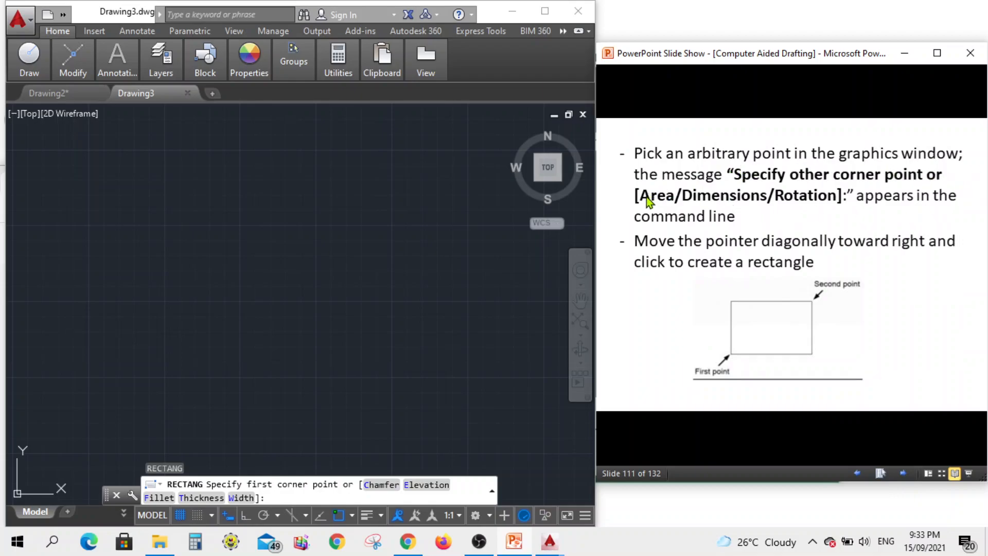
left_click(484, 289)
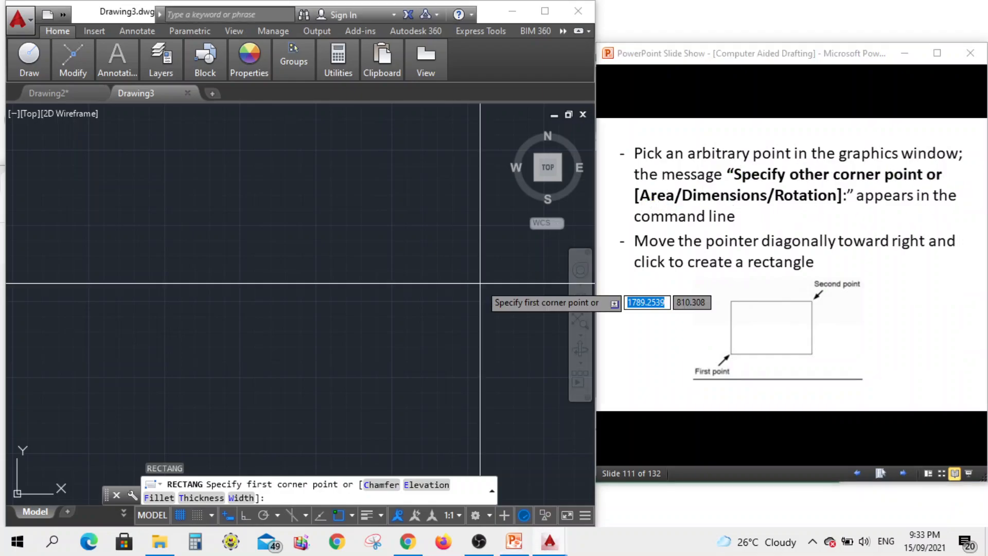
left_click(149, 303)
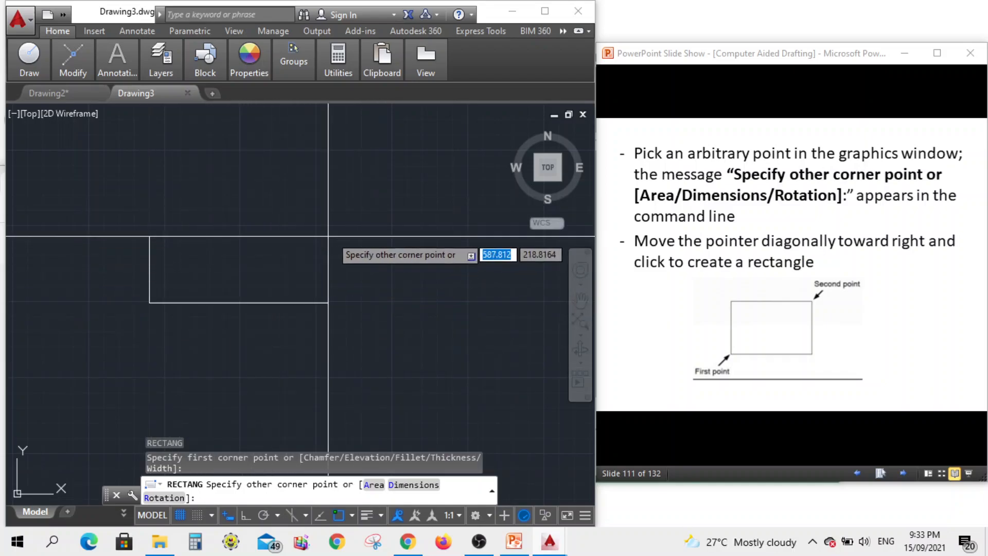
left_click(391, 186)
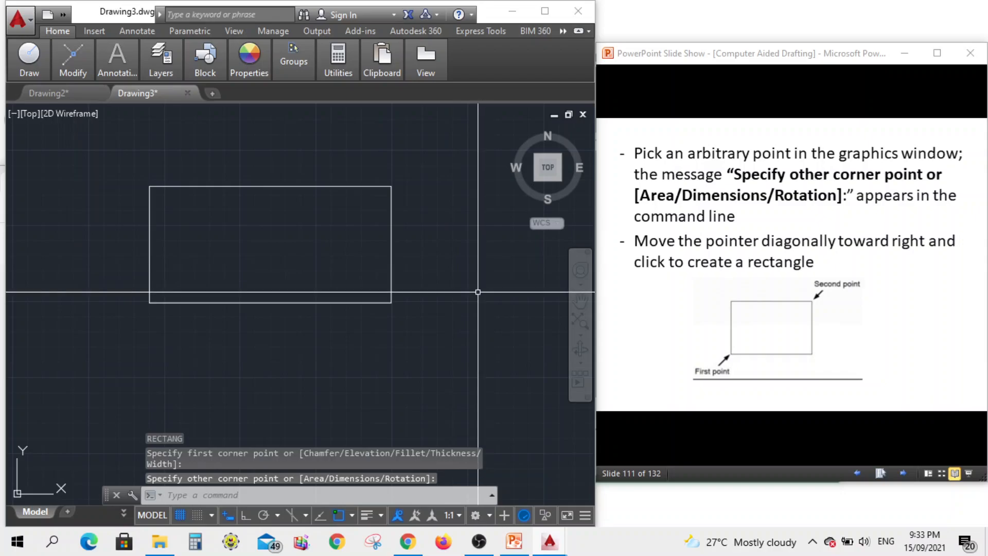
scroll(504, 332, "down", 4)
scroll(423, 299, "up", 4)
scroll(309, 319, "up", 2)
scroll(303, 325, "down", 4)
scroll(218, 314, "up", 2)
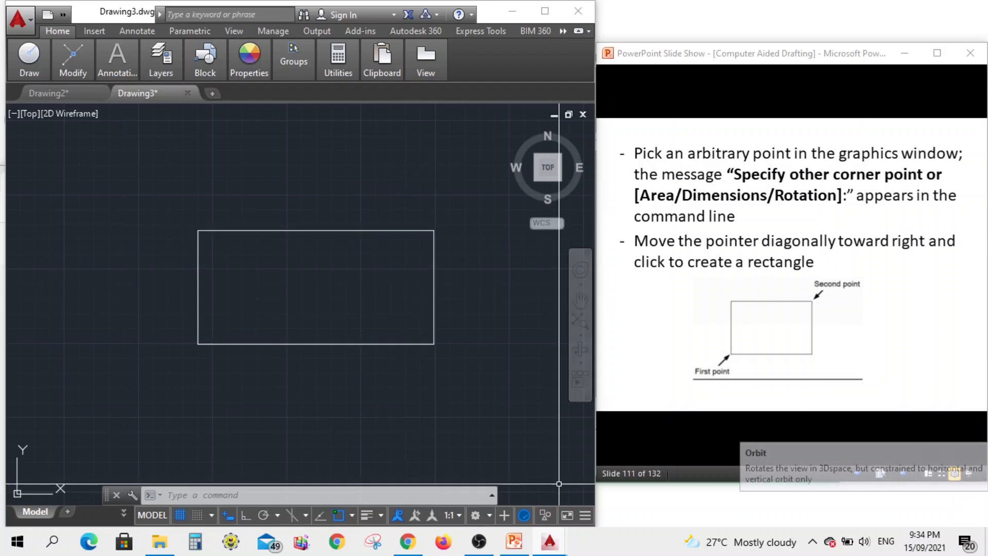
left_click(485, 548)
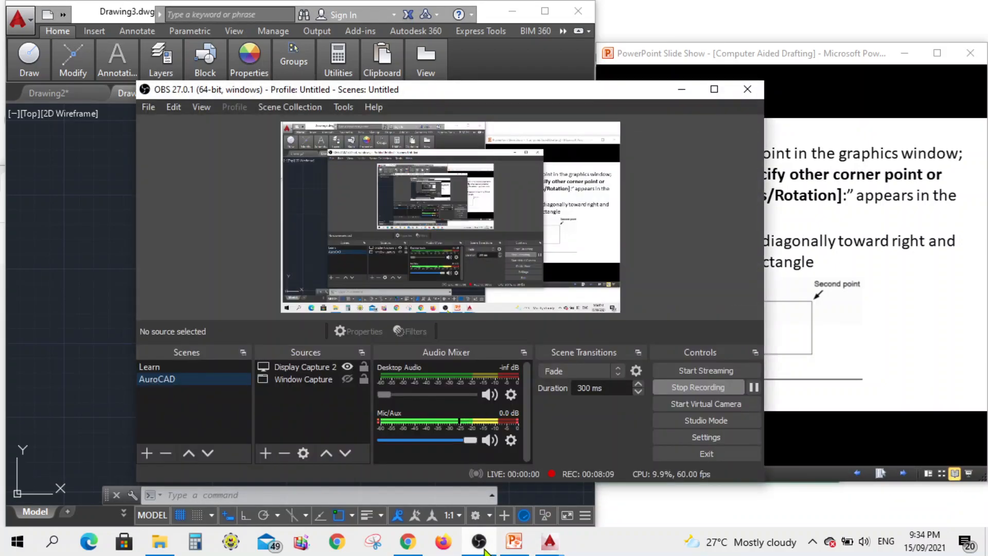
left_click(481, 546)
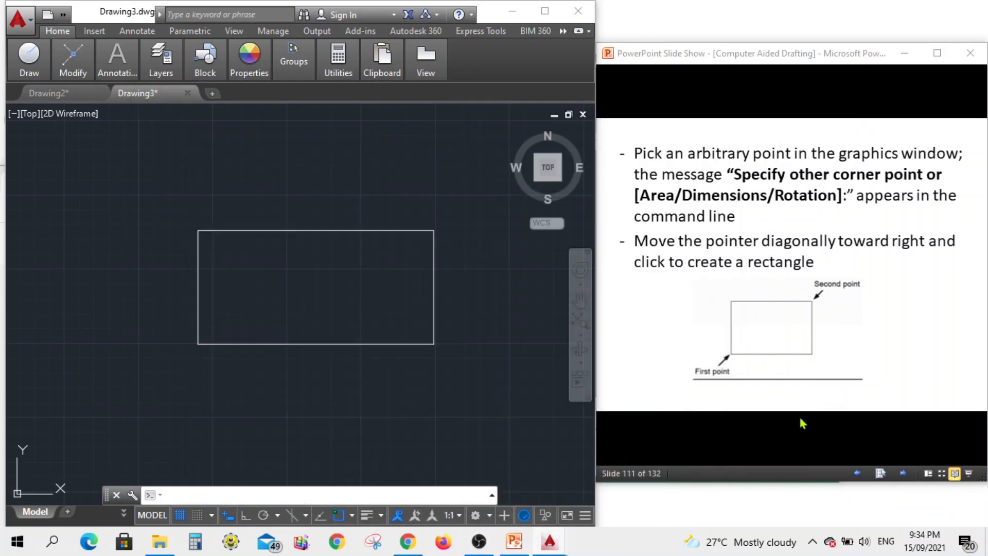
Advance the instruction slides to slide 112 with the Example 2 rectangle
left_click(479, 541)
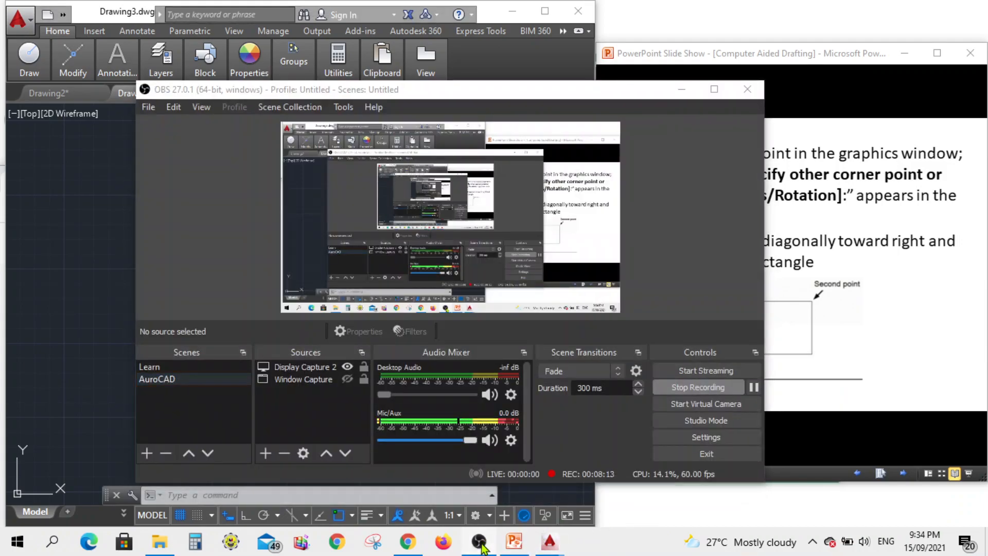
left_click(481, 546)
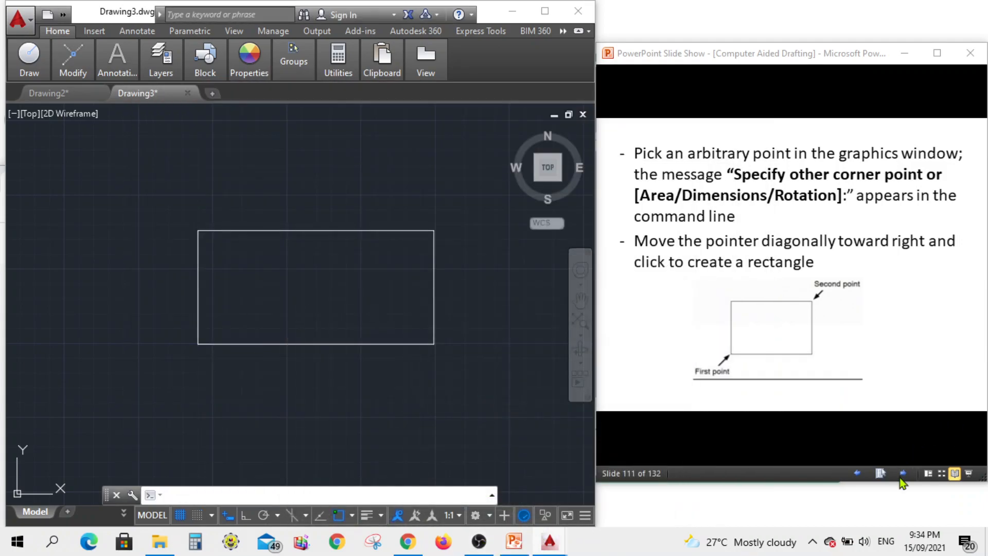
left_click(895, 450)
left_click(904, 473)
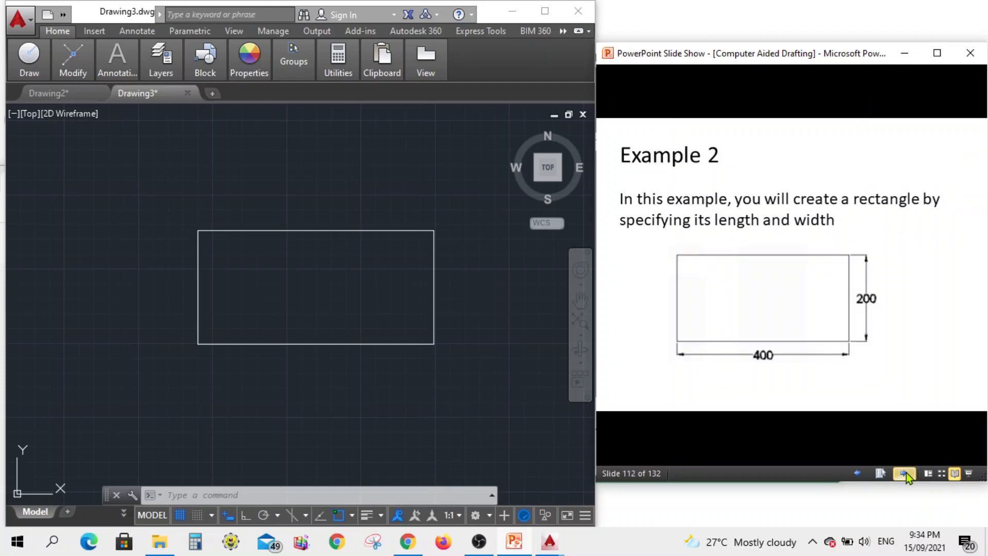
Advance the instruction slides to slide 113 with the OBS Learn scene active, and restore the AuroCAD scene
left_click(488, 551)
left_click(208, 366)
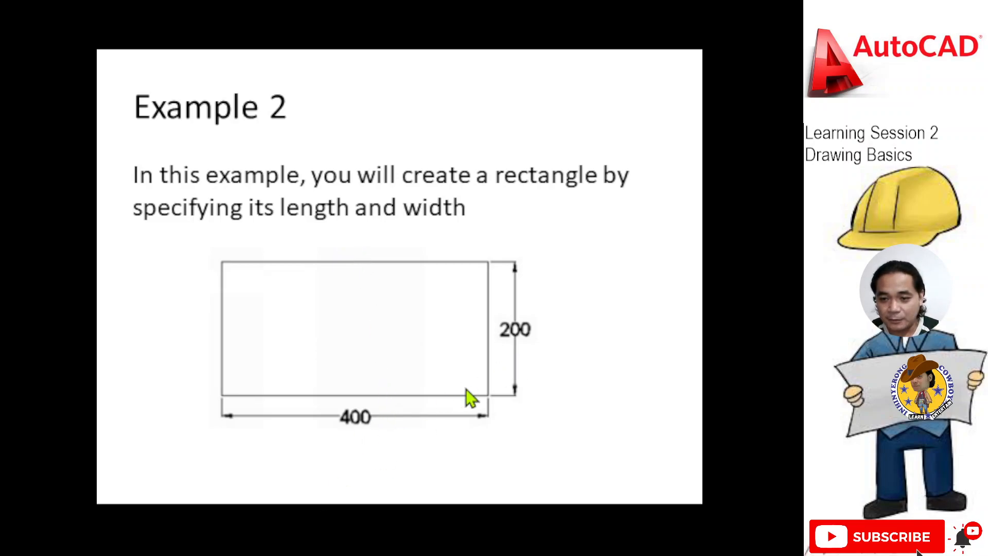
key("Right")
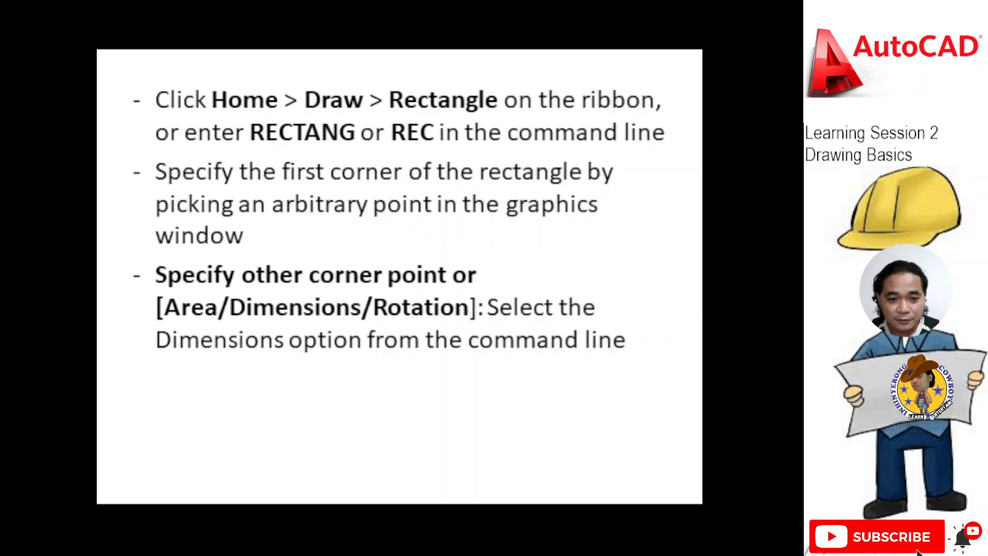
left_click(163, 381)
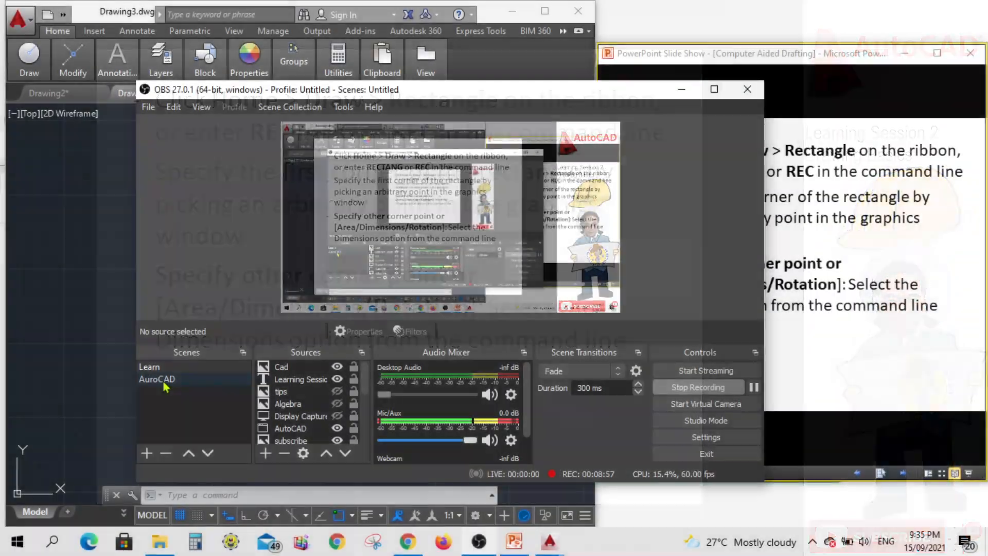
left_click_drag(480, 90, 463, 111)
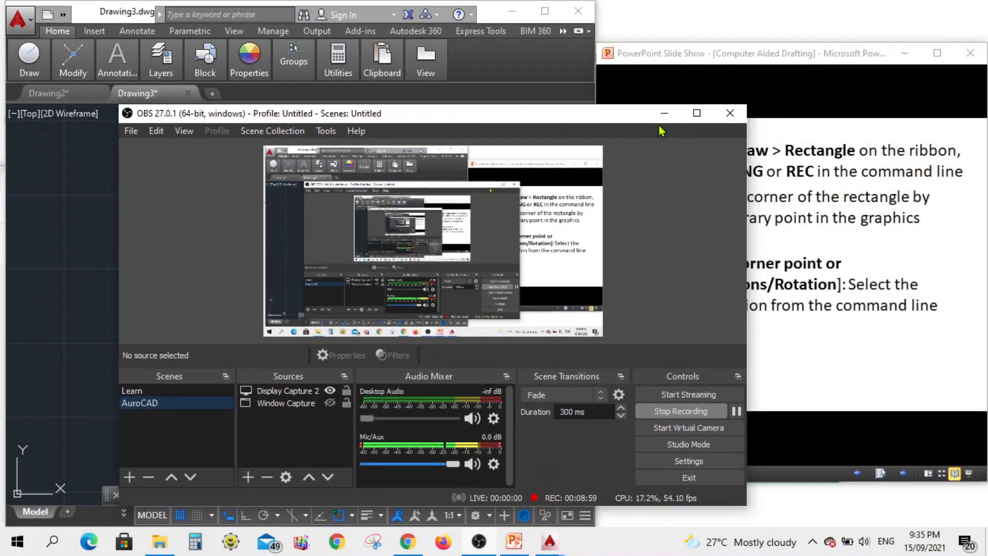
left_click(661, 117)
Start a RECTANG rectangle from an arbitrary first corner beyond the upper right of the existing rectangle and choose the Dimensions option
left_click(309, 498)
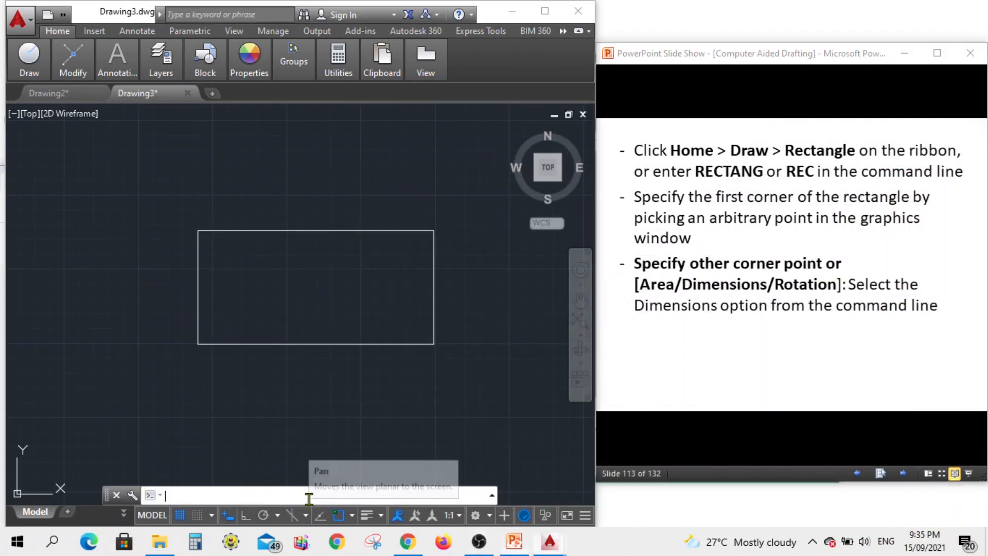
scroll(256, 394, "down", 5)
type("r")
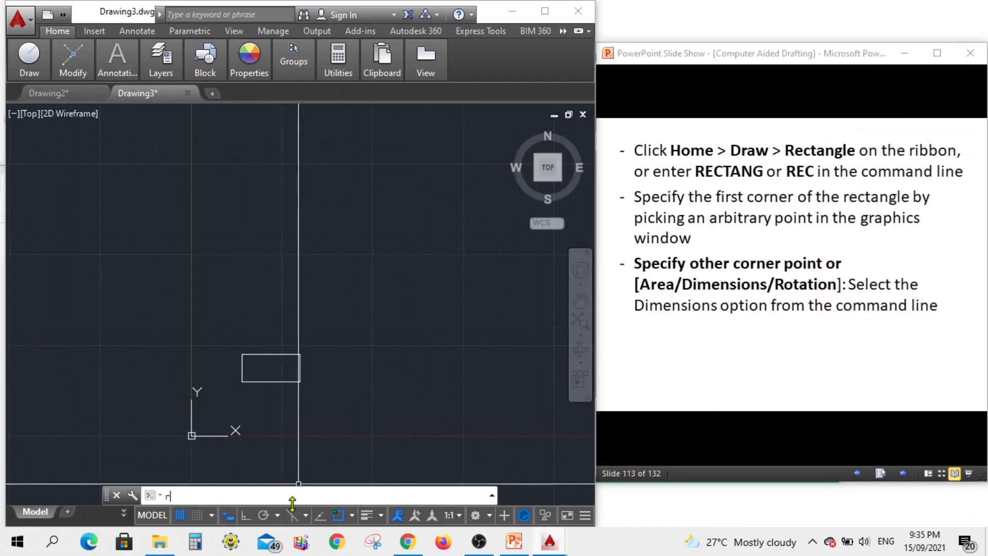
key("Return")
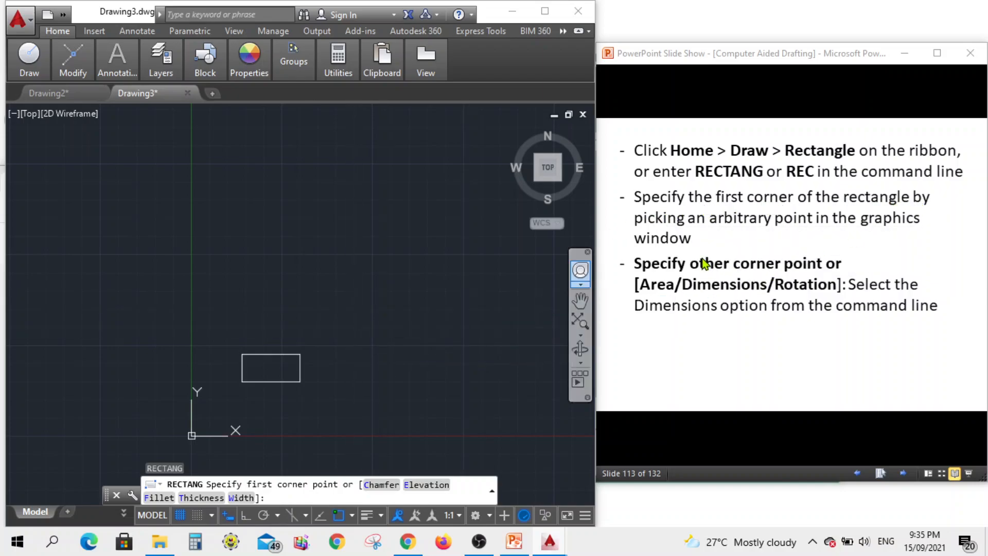
left_click(363, 269)
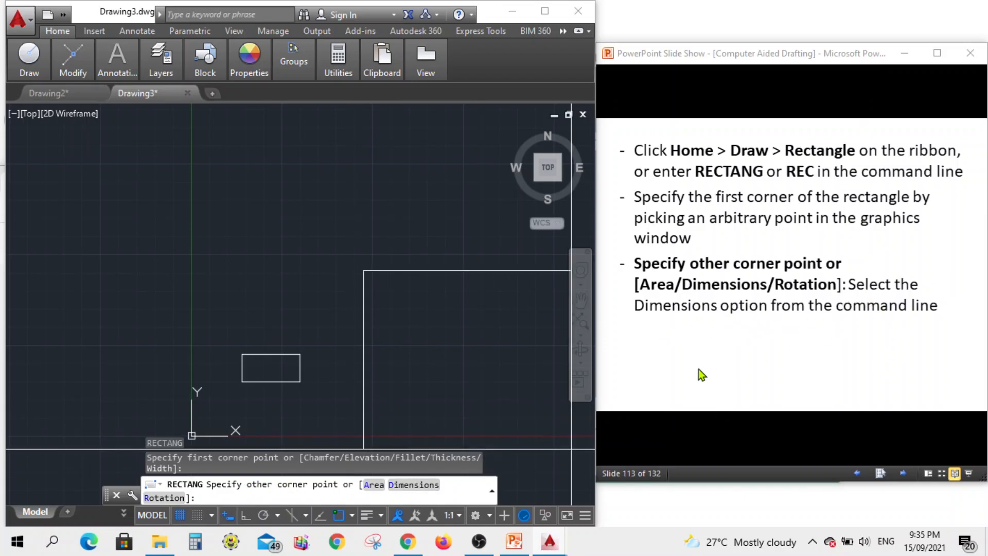
left_click(411, 486)
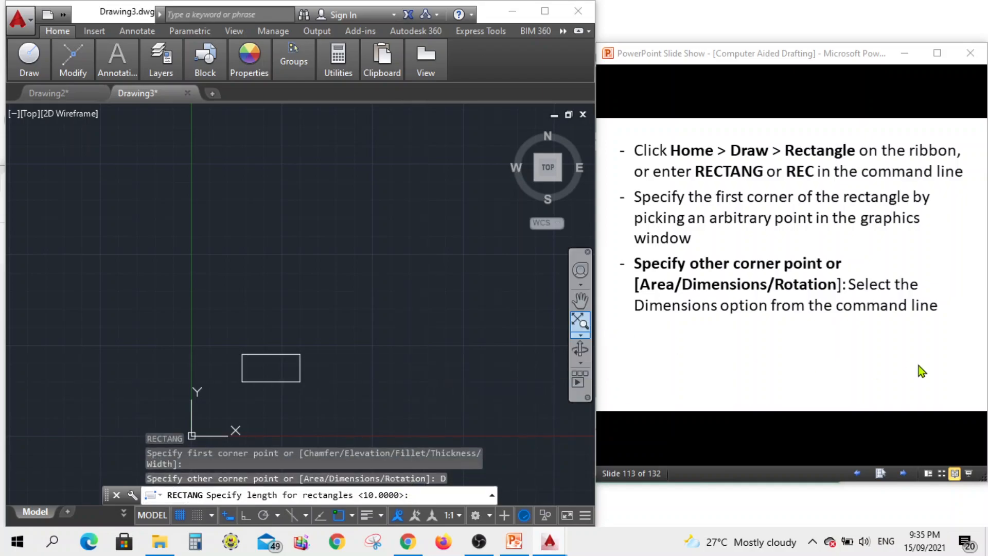
Following slide 114, set the rectangle's length to 400 and width to 200, and place it up and to the left of the first corner
left_click(907, 473)
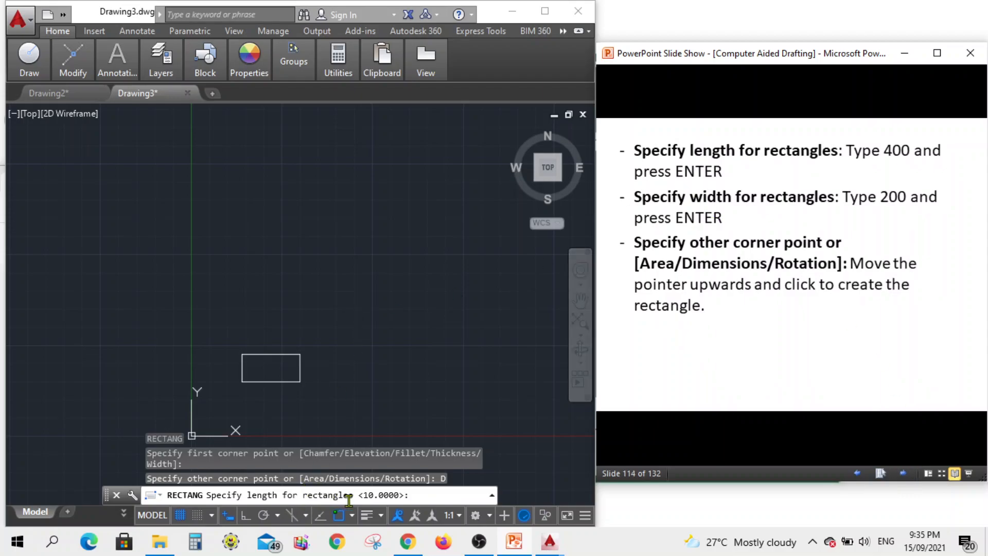
left_click(424, 499)
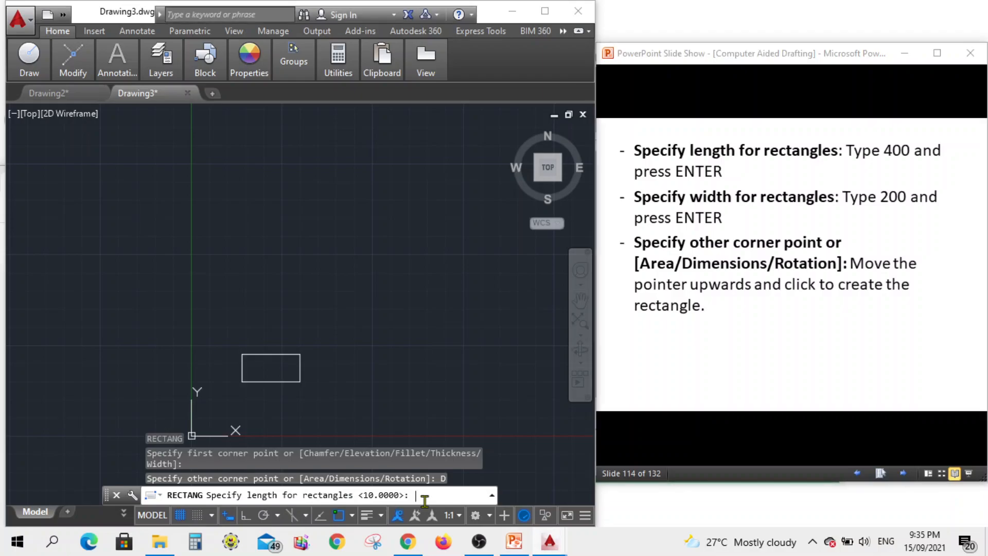
type("400")
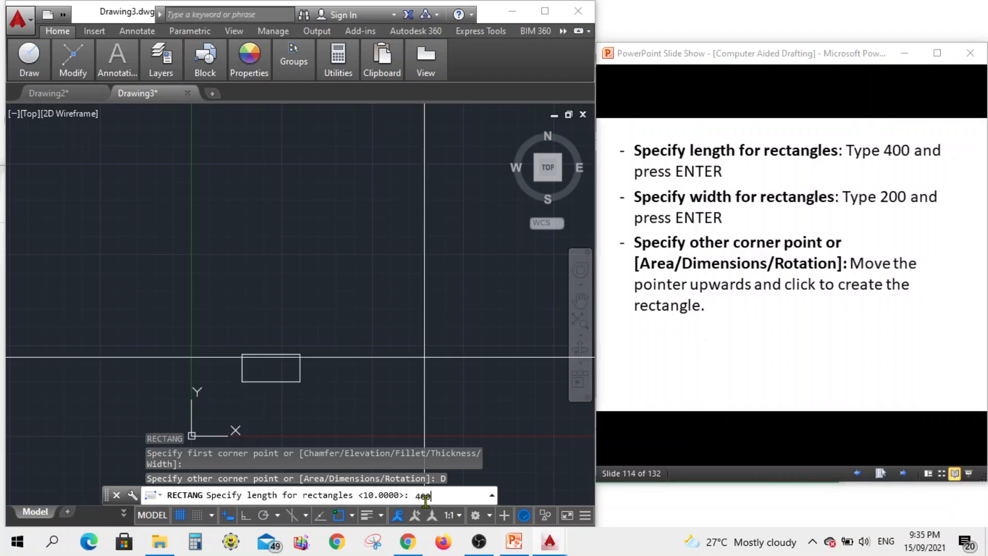
key("Return")
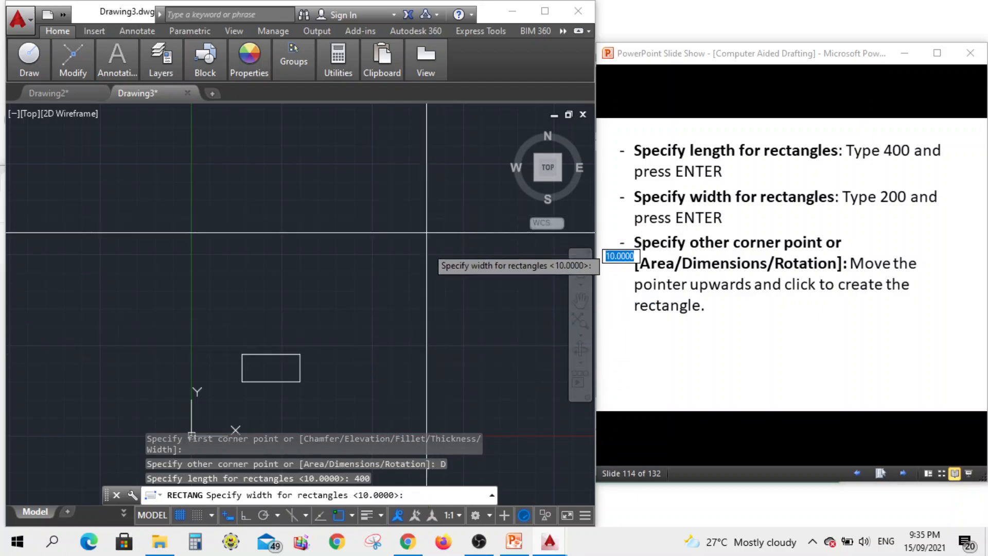
scroll(397, 219, "down", 2)
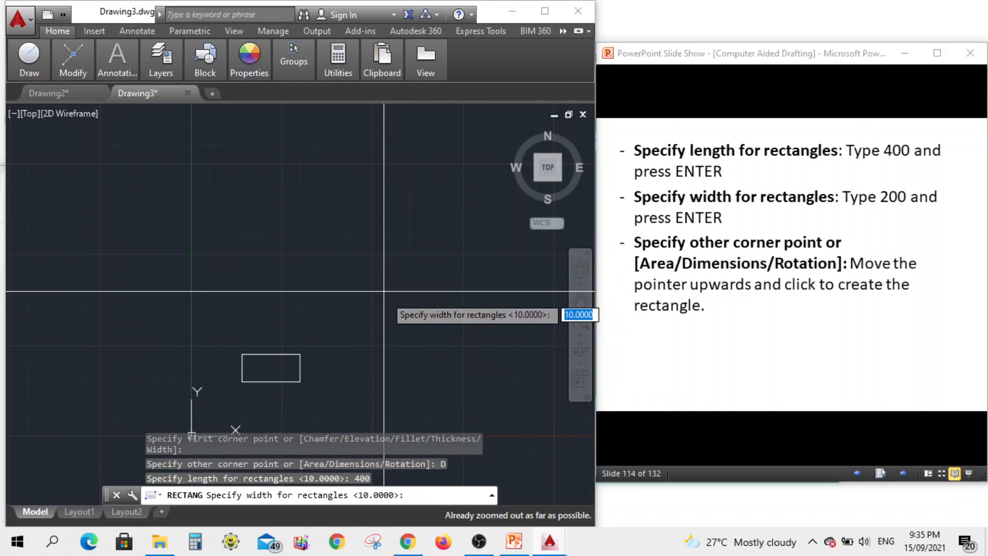
scroll(395, 347, "up", 2)
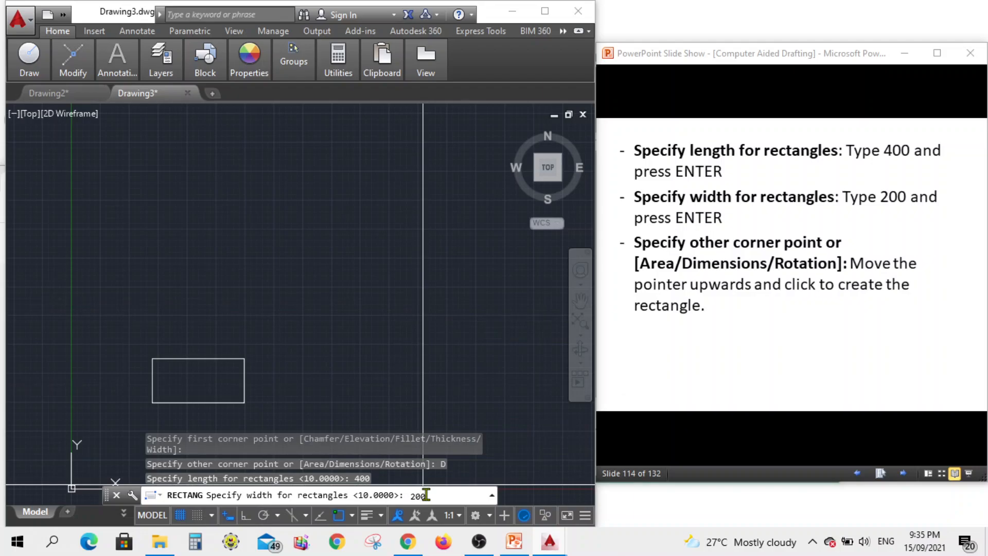
key("Return")
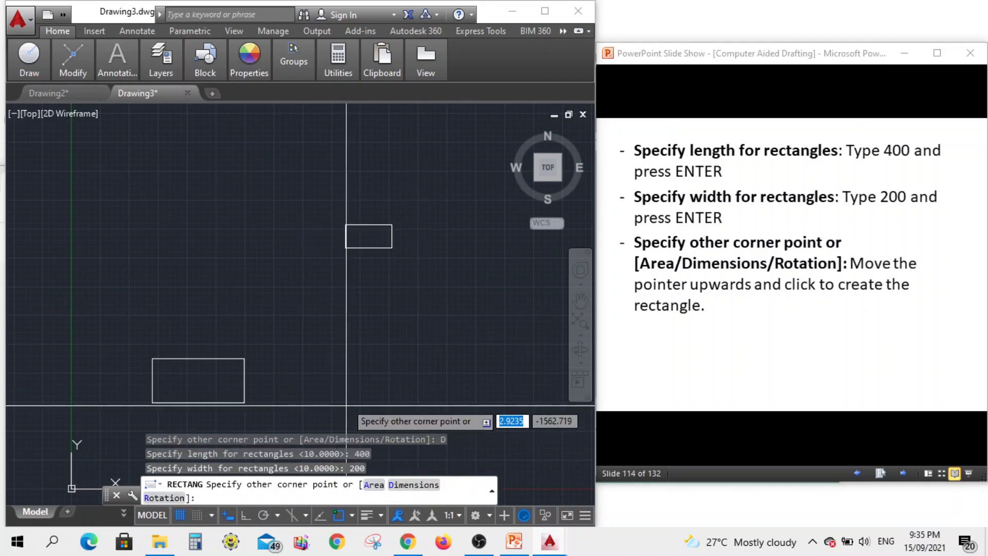
scroll(339, 214, "up", 3)
scroll(401, 349, "down", 4)
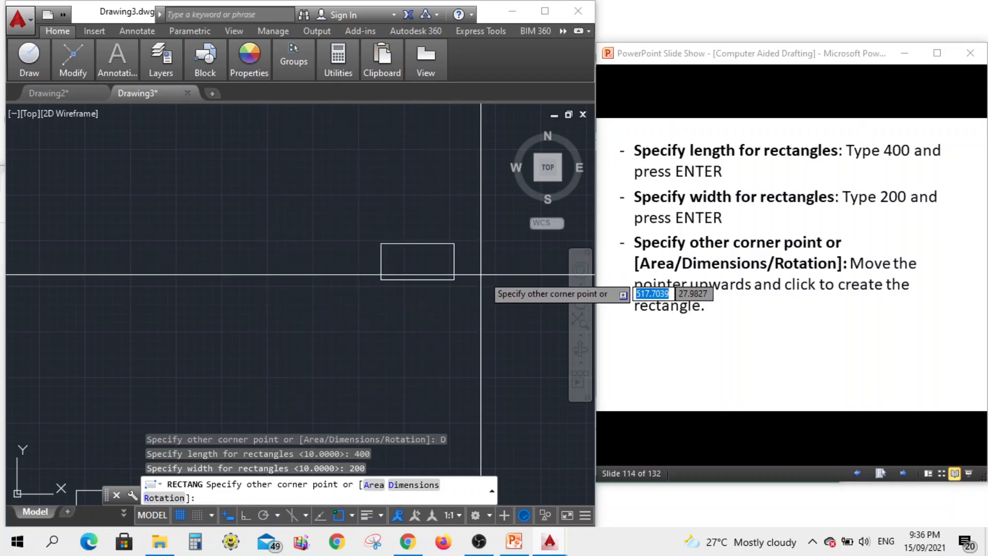
left_click(295, 251)
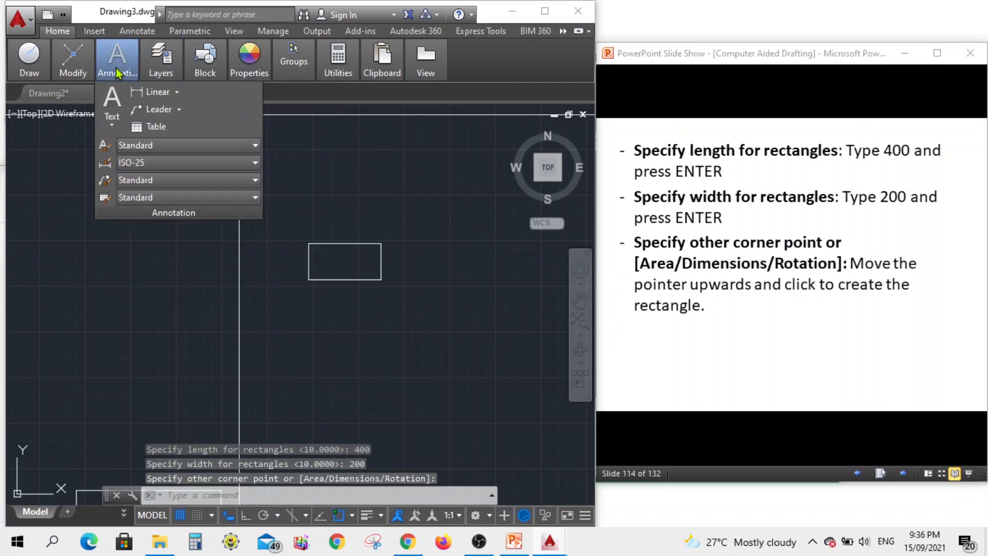
Add a vertical linear dimension to the right edge of the new rectangle, placed outside it
mouse_move(161, 64)
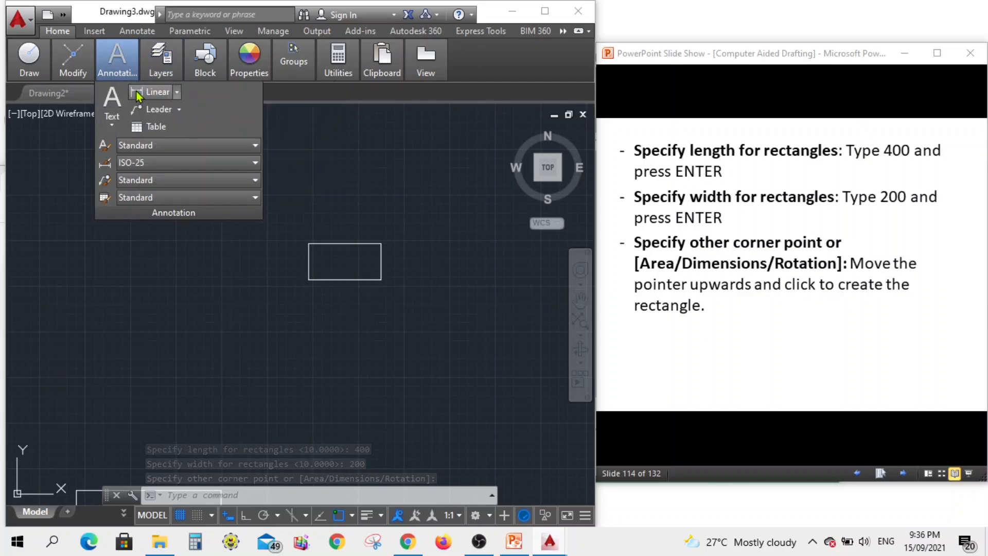
left_click(137, 96)
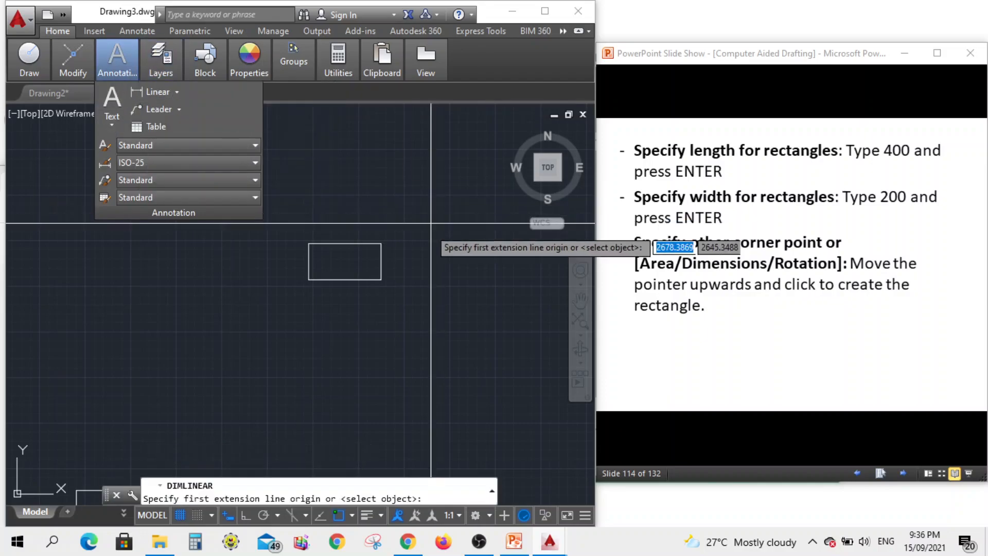
scroll(382, 280, "up", 2)
left_click(371, 288)
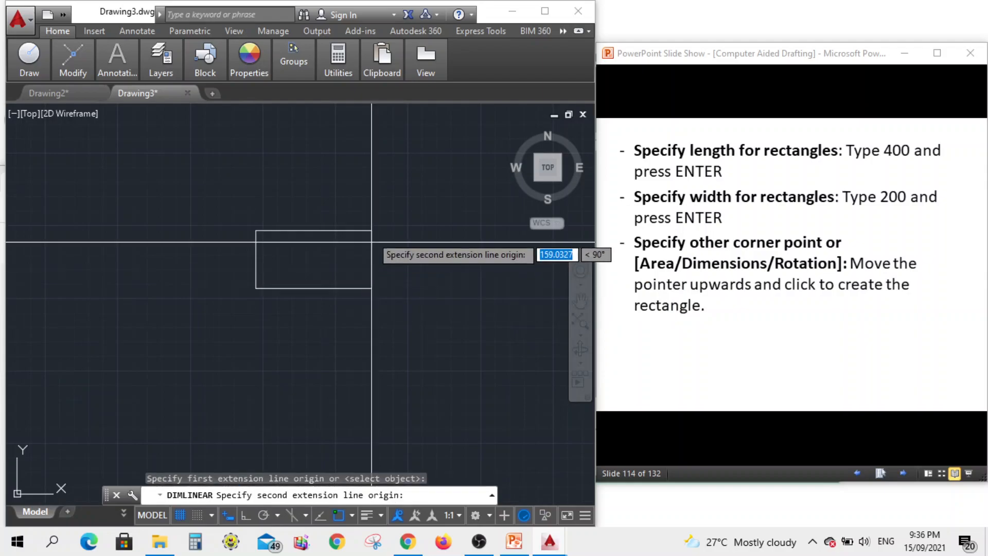
left_click(372, 230)
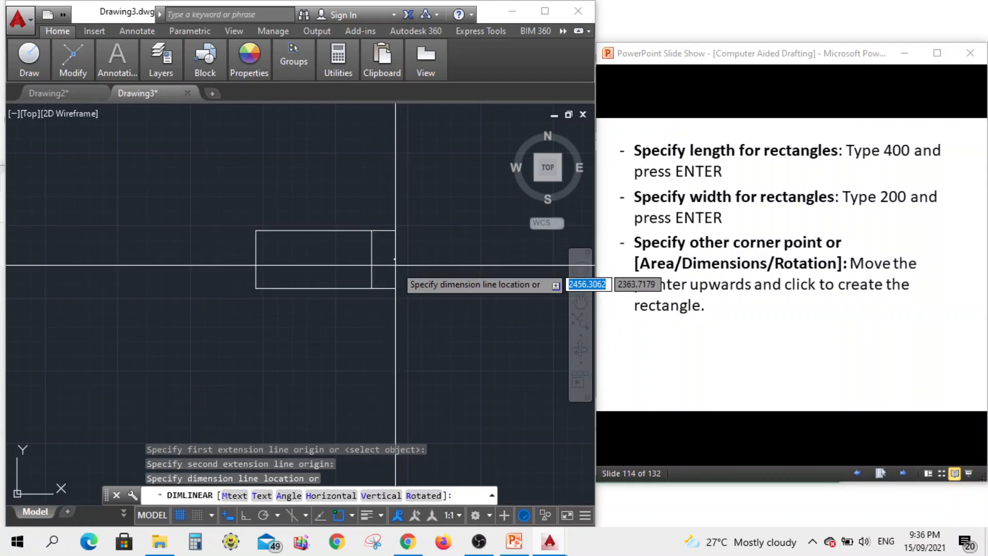
left_click(392, 259)
scroll(383, 244, "up", 5)
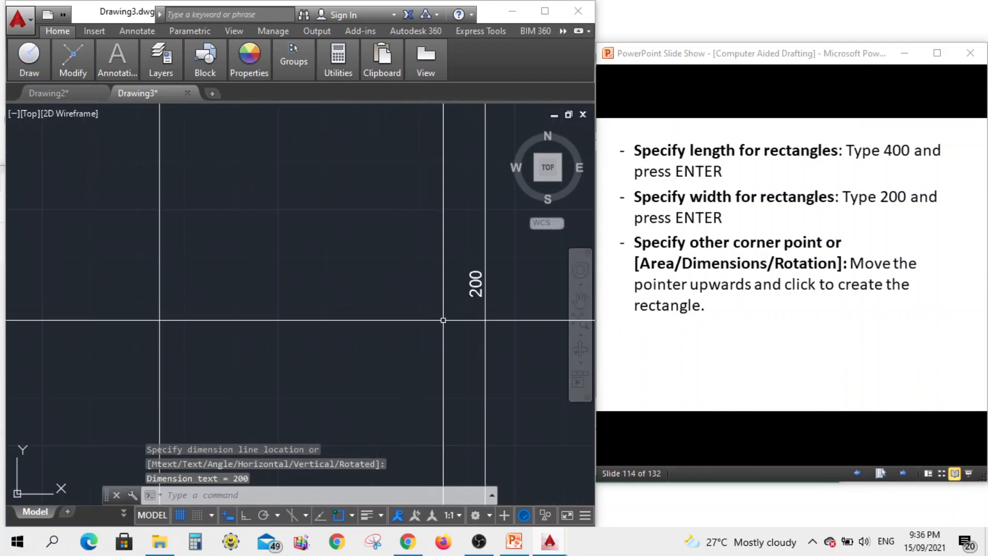
scroll(412, 221, "down", 6)
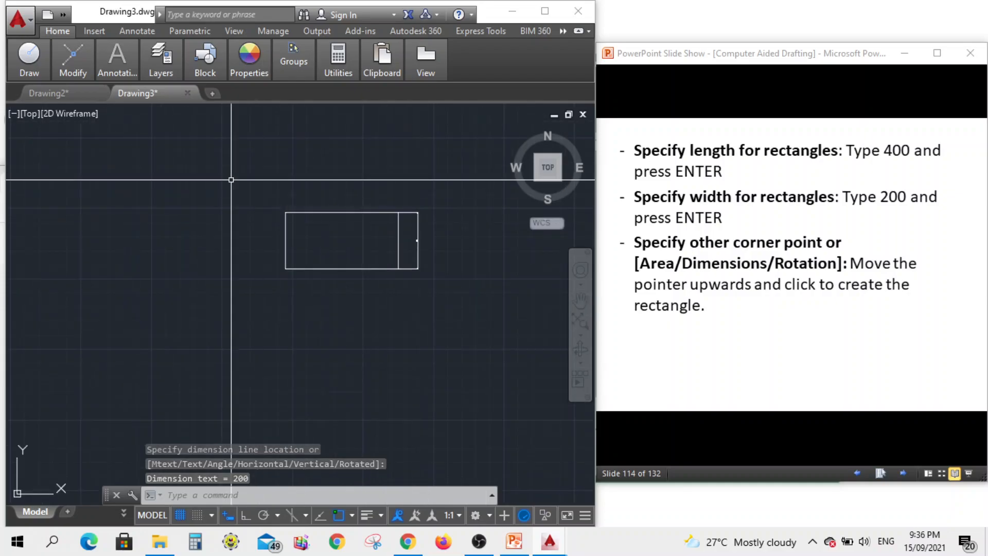
Add a horizontal linear dimension between the new rectangle's top corners, placed above the top edge
mouse_move(111, 70)
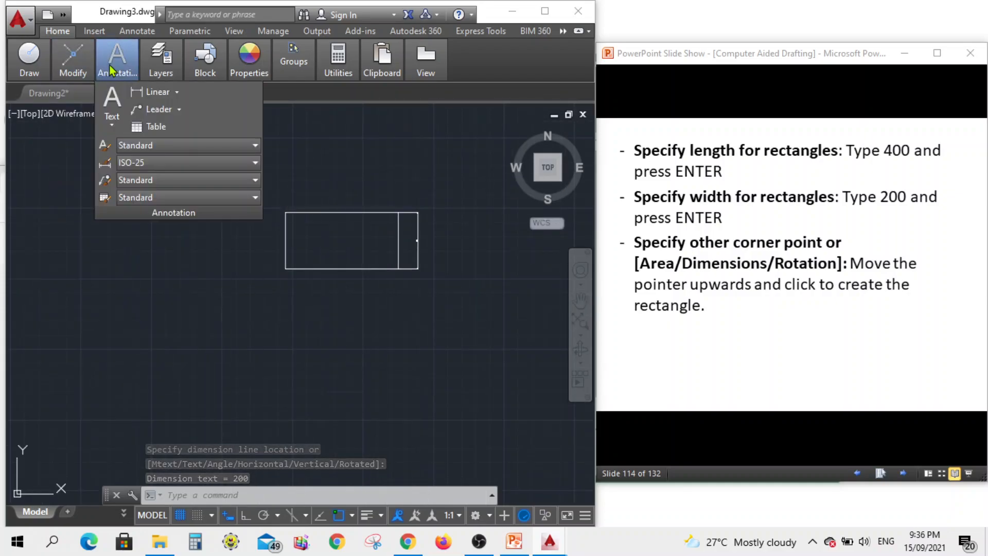
left_click(155, 92)
scroll(303, 232, "up", 5)
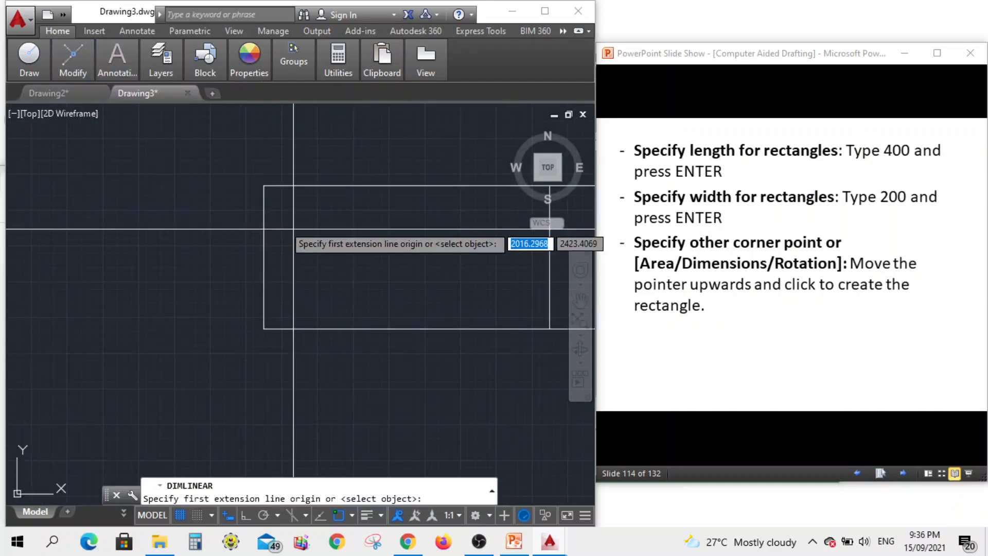
left_click(263, 185)
scroll(230, 230, "down", 4)
scroll(336, 206, "up", 4)
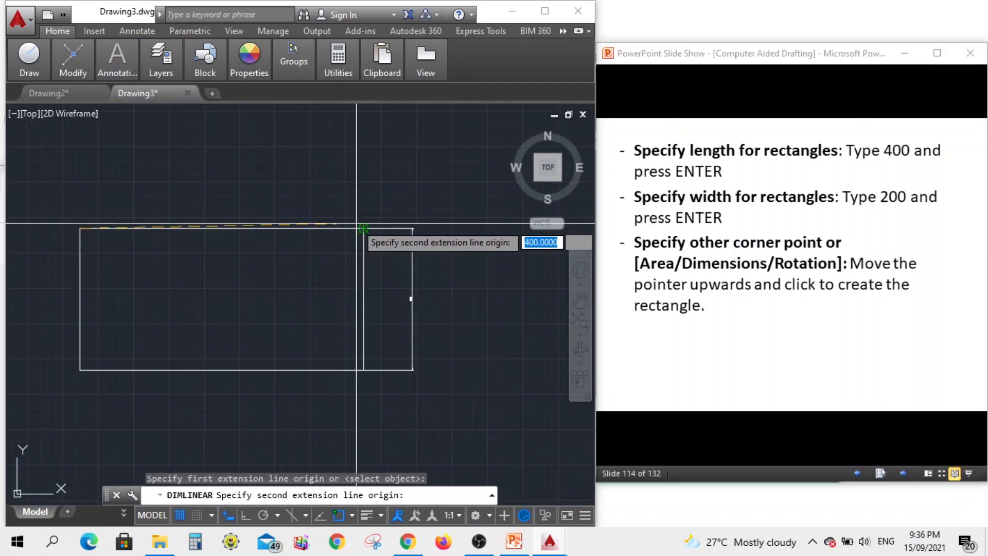
left_click(363, 228)
left_click(338, 195)
Examine the length and width dimension texts on the rectangle at close range
scroll(220, 194, "up", 5)
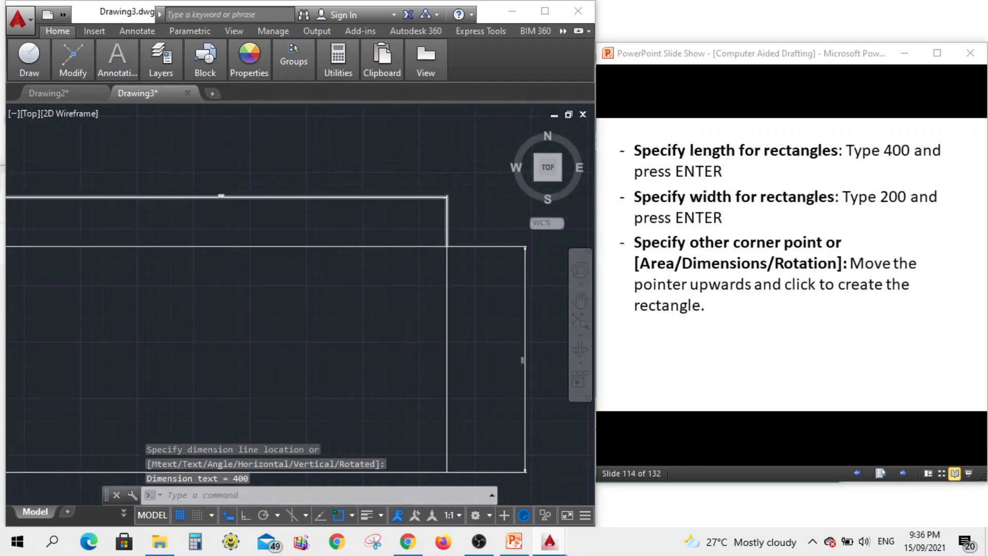
scroll(341, 202, "down", 2)
scroll(342, 203, "down", 3)
scroll(337, 216, "up", 3)
scroll(341, 225, "down", 2)
scroll(269, 225, "up", 1)
scroll(342, 226, "up", 3)
scroll(342, 229, "down", 3)
scroll(350, 224, "up", 3)
scroll(302, 214, "down", 3)
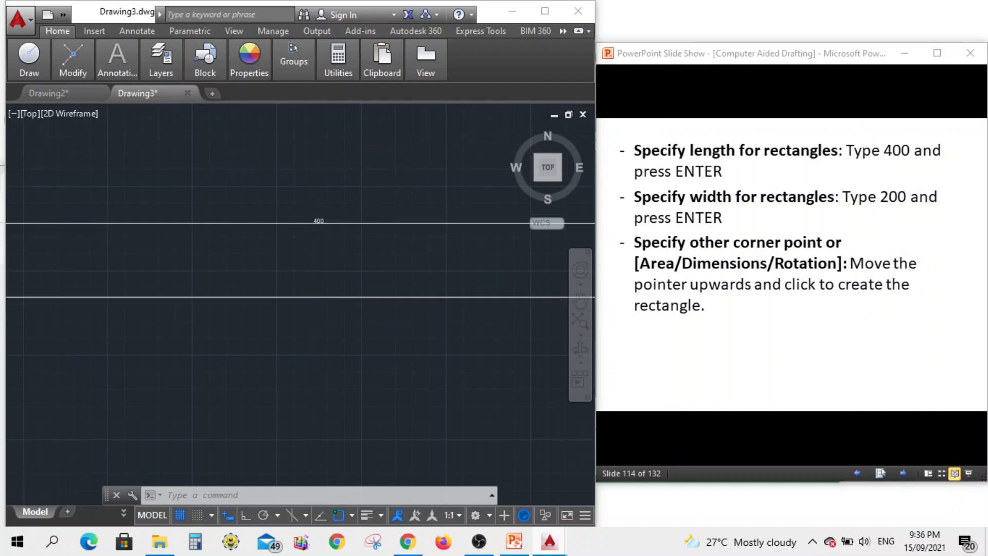
scroll(304, 214, "up", 3)
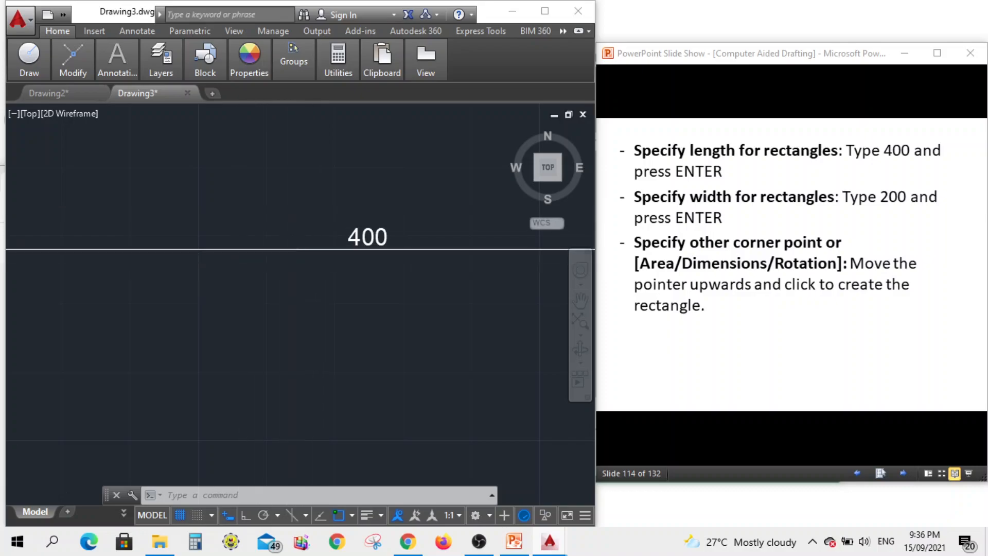
scroll(298, 208, "down", 3)
scroll(412, 266, "up", 3)
scroll(416, 268, "up", 2)
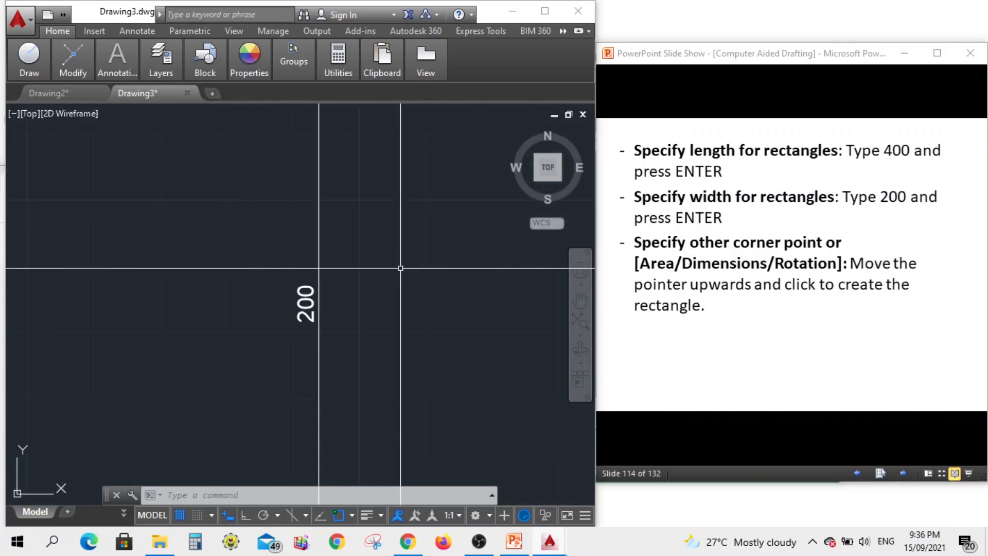
scroll(401, 263, "down", 4)
scroll(417, 253, "up", 4)
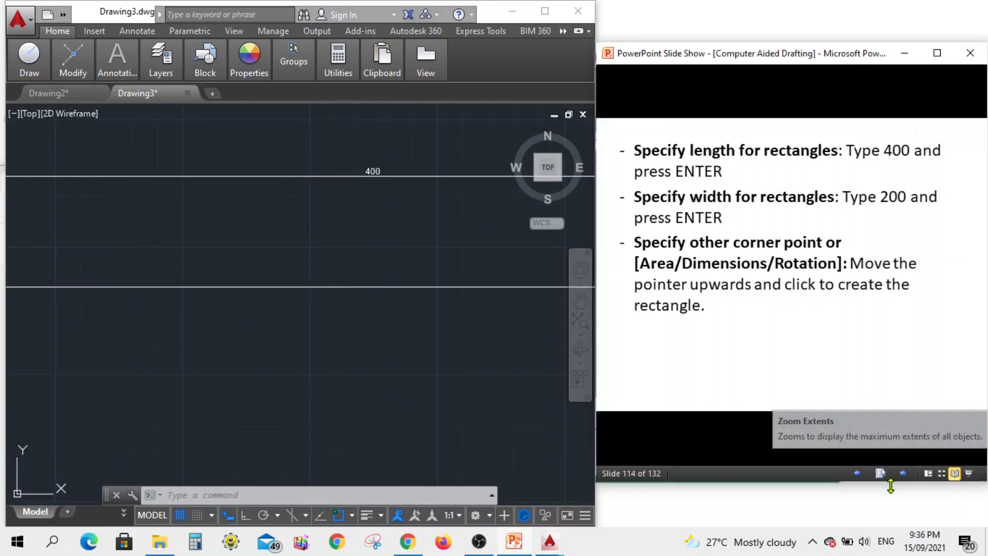
Advance the slides to Example 3, which covers creating a rectangle by area and width
left_click(902, 474)
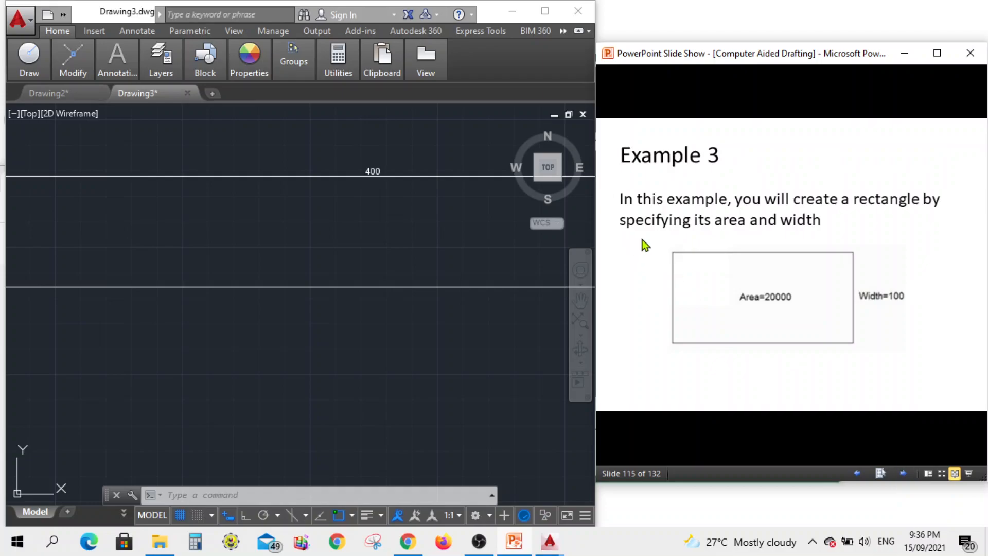
scroll(443, 223, "down", 5)
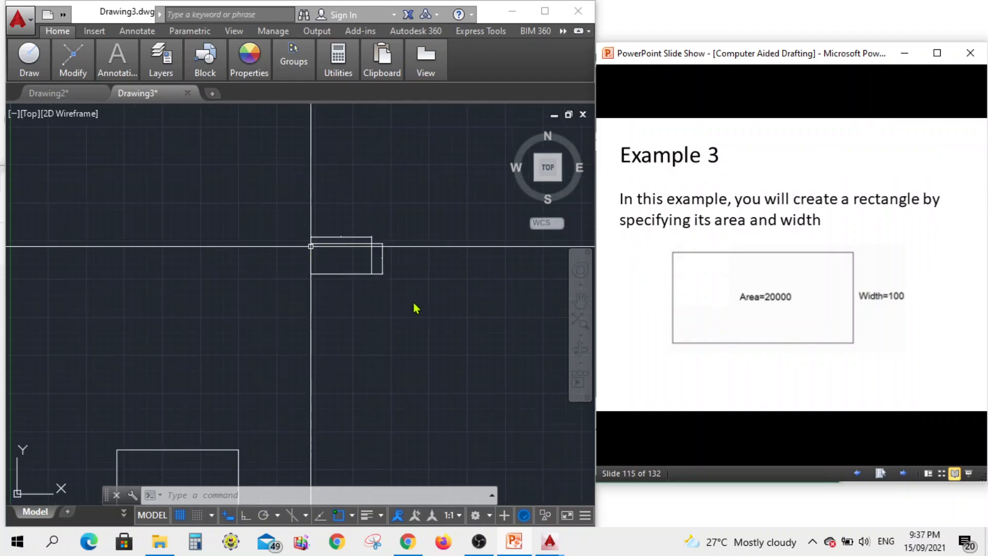
key("Escape")
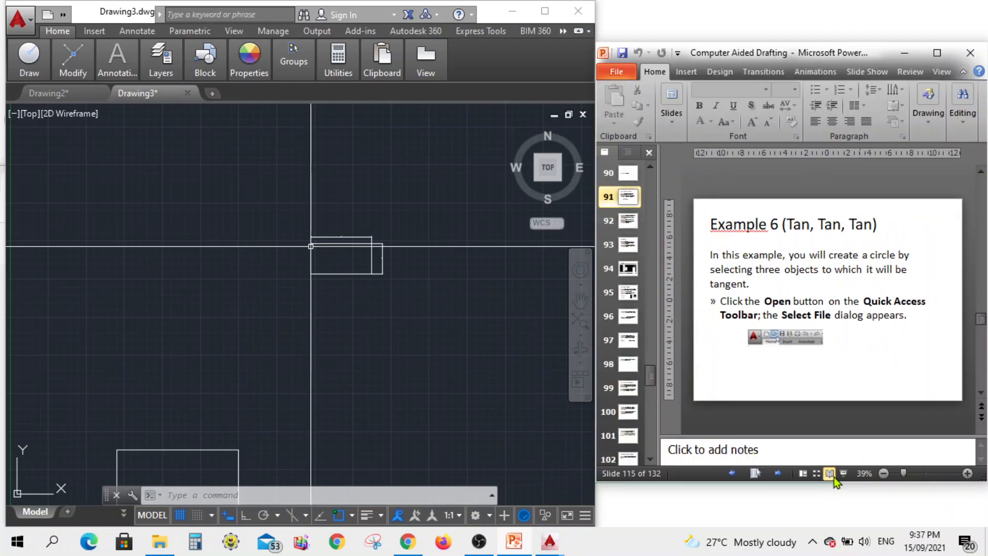
left_click(833, 474)
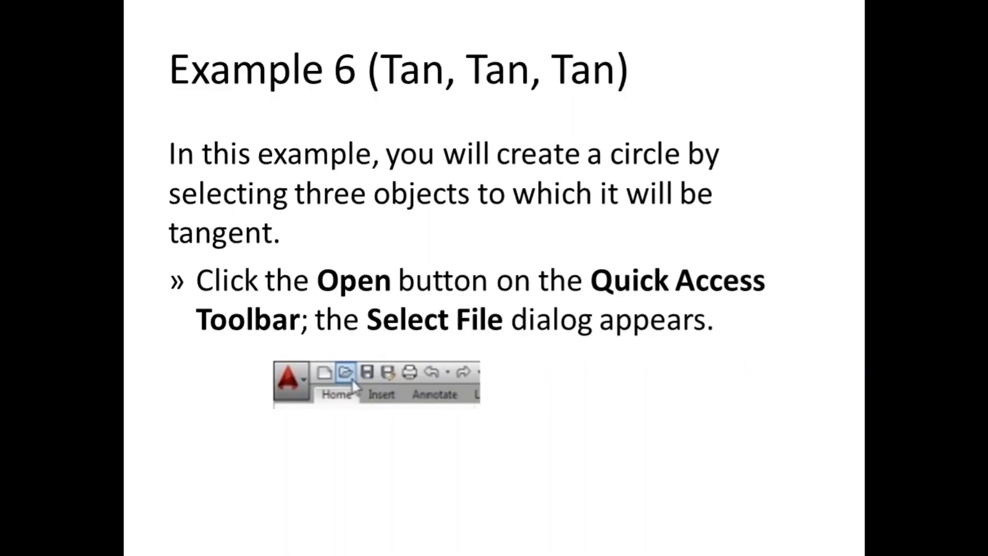
key("Escape")
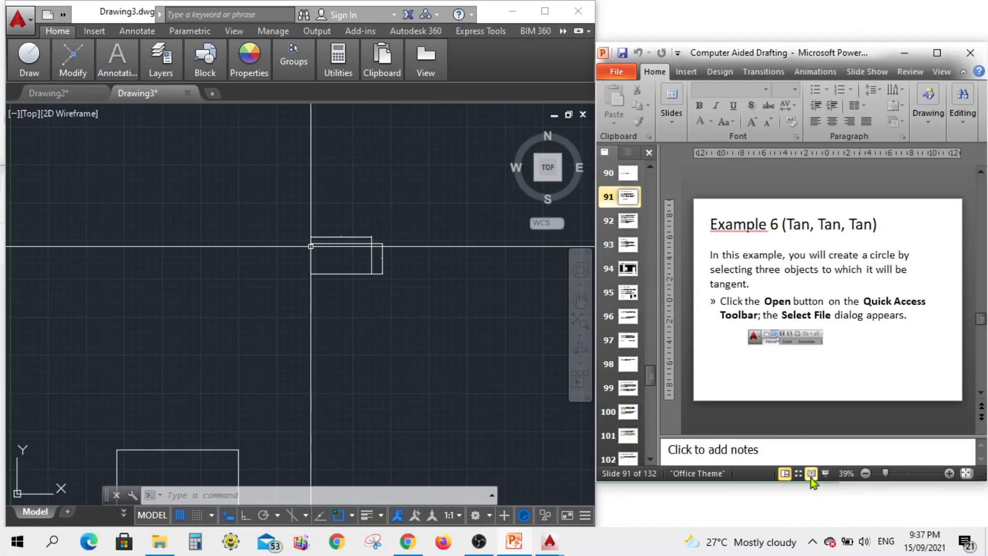
Reopen the presentation in reading view and advance from slide 91 to Example 3 on slide 115
left_click(811, 475)
left_click(904, 475)
left_click(905, 475)
left_click(904, 475)
left_click(906, 476)
left_click(907, 477)
left_click(906, 476)
left_click(906, 477)
left_click(906, 476)
left_click(907, 476)
left_click(906, 476)
left_click(906, 477)
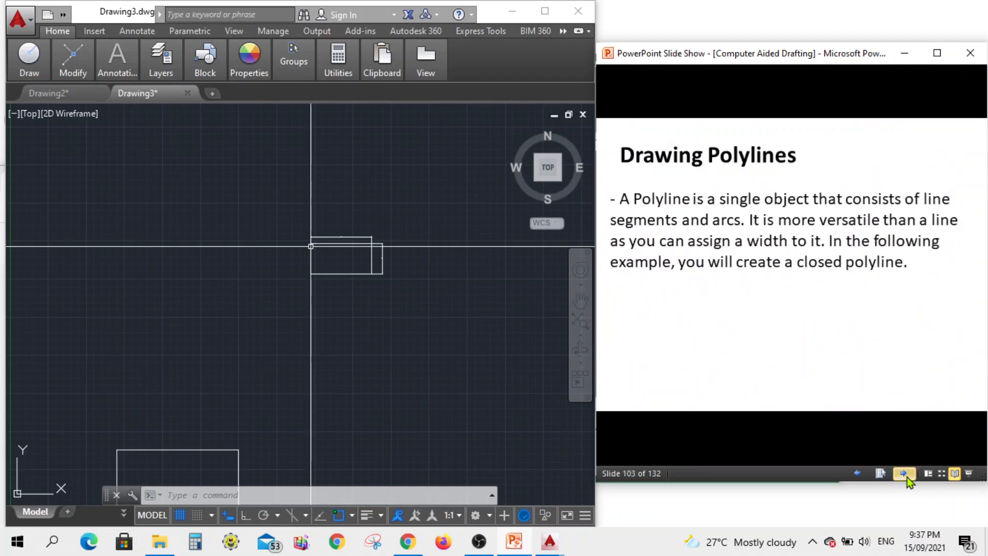
left_click(906, 476)
left_click(907, 477)
left_click(907, 476)
left_click(906, 476)
left_click(907, 476)
left_click(906, 477)
left_click(905, 474)
left_click(905, 474)
left_click(905, 474)
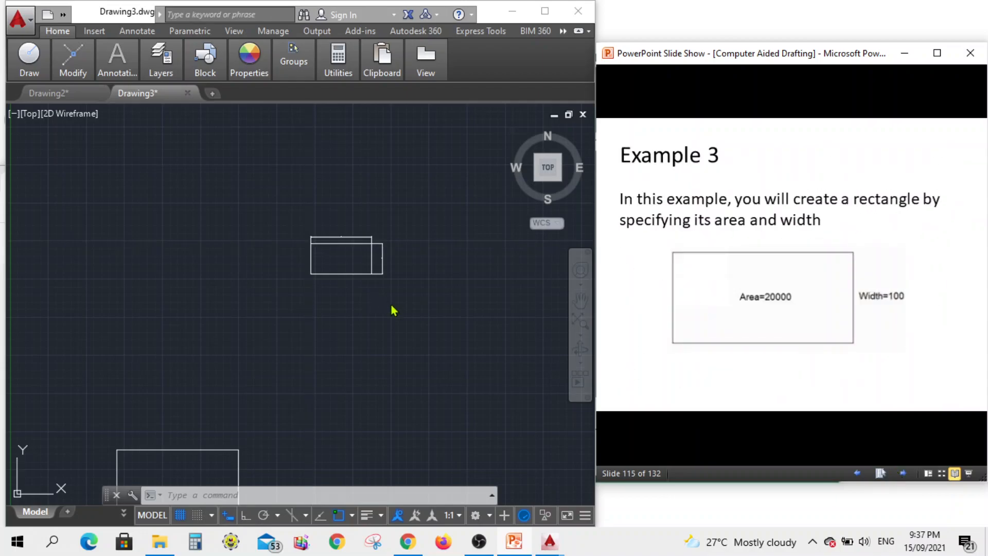
Advance the slides to the Example 3 instructions on slide 116 and return to the drawing with the slides alongside
left_click(476, 536)
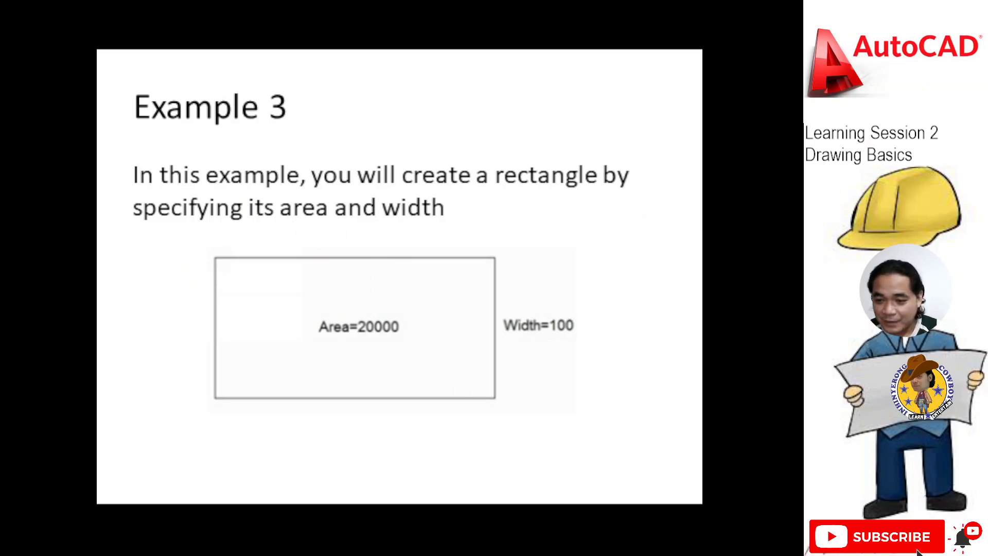
key("Right")
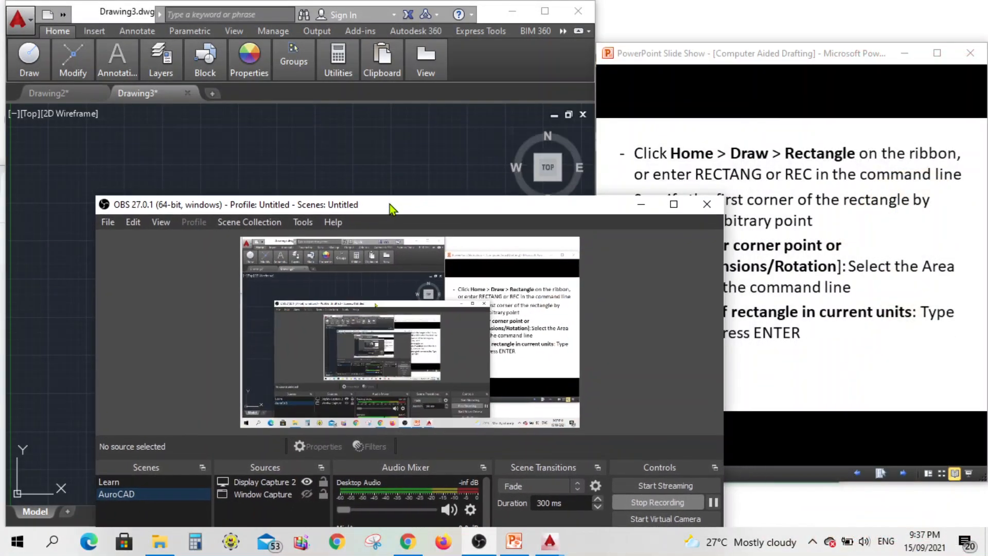
left_click_drag(389, 206, 375, 101)
left_click(628, 102)
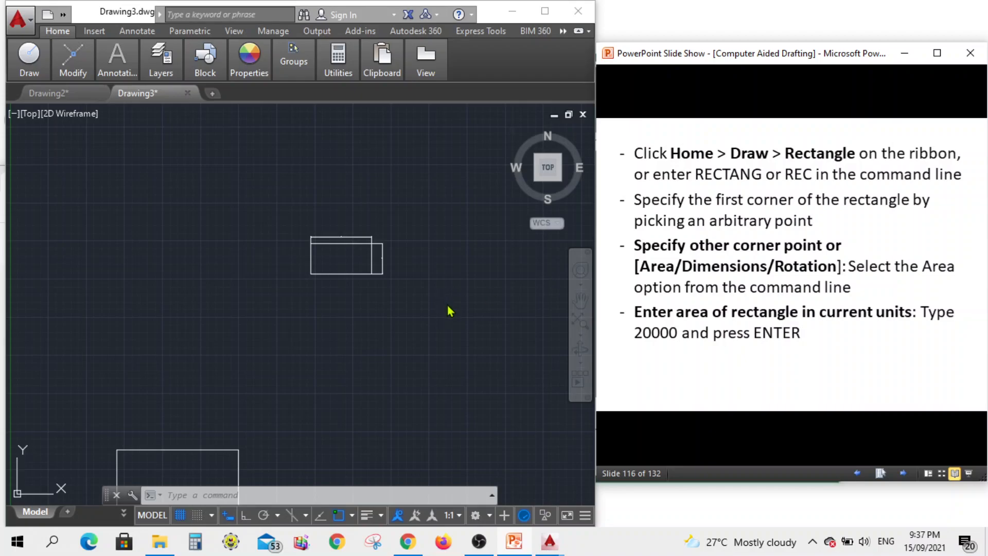
left_click(359, 314)
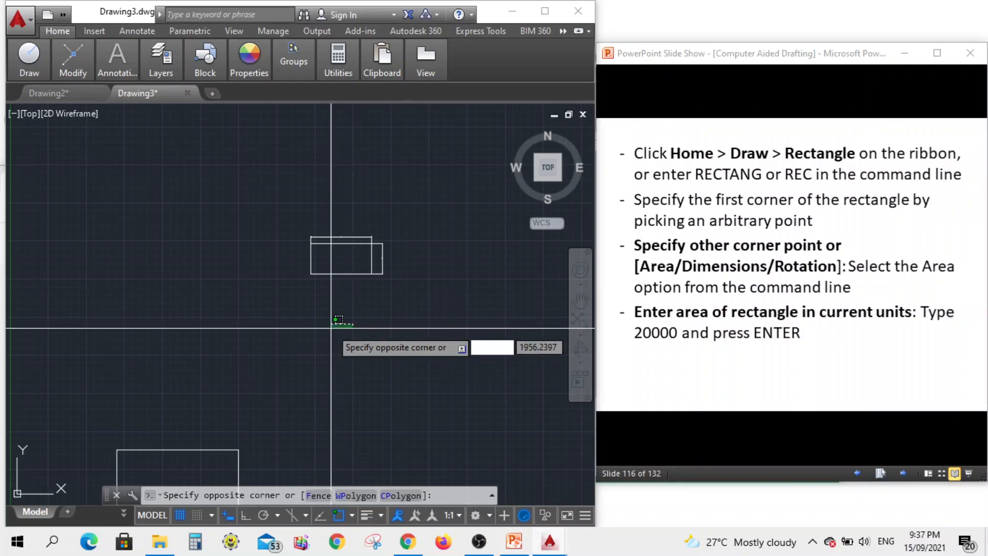
scroll(274, 337, "down", 3)
left_click(287, 338)
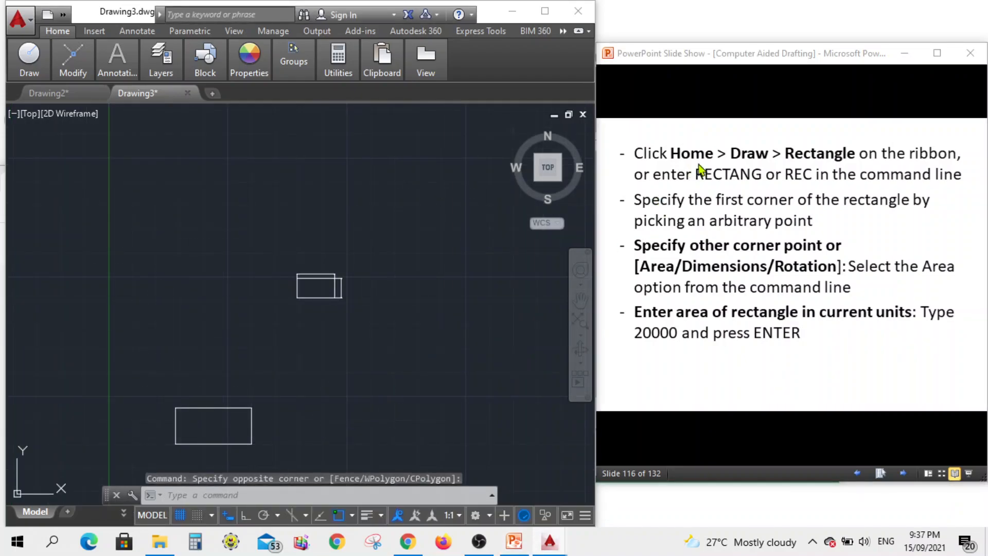
Start a rectangle with its first corner below and right of the overlapping rectangles, and use the Area option with an area of 20000
left_click(346, 496)
type("REC")
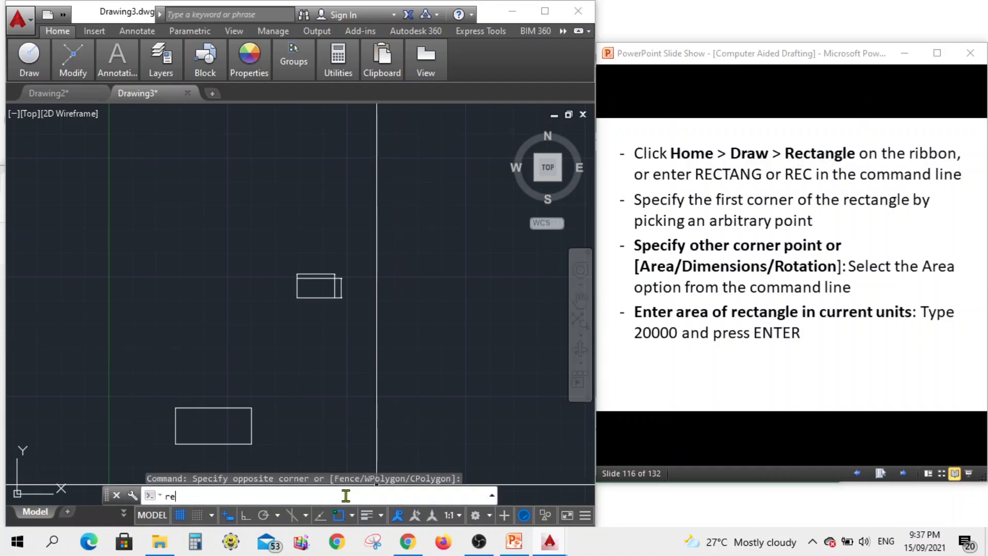
key("Return")
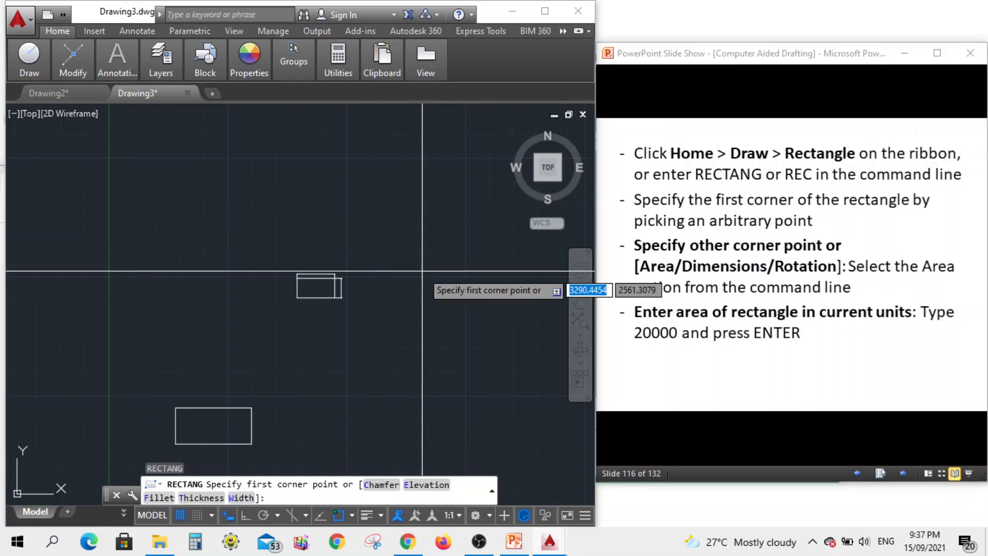
scroll(360, 334, "down", 2)
scroll(348, 362, "up", 3)
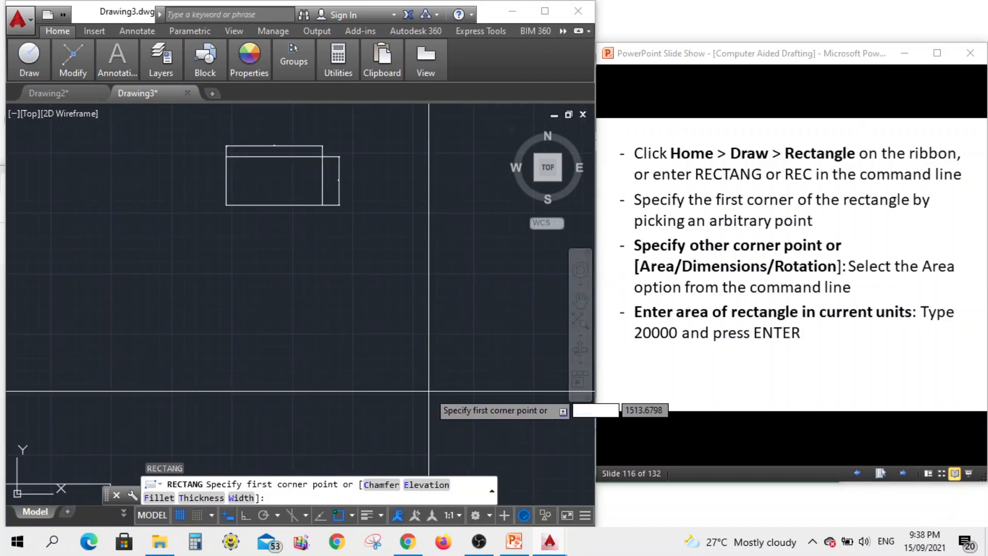
left_click(437, 385)
scroll(386, 370, "down", 3)
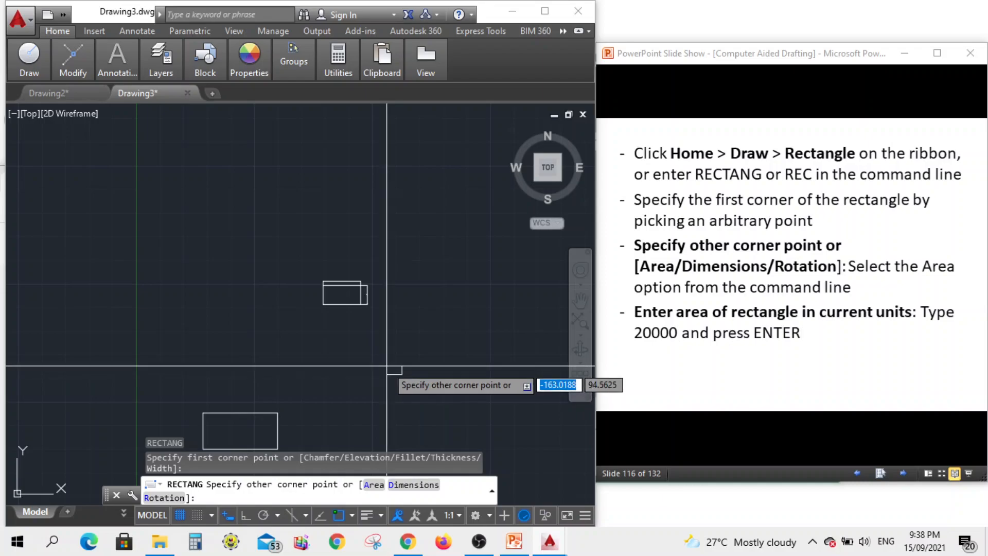
left_click(372, 485)
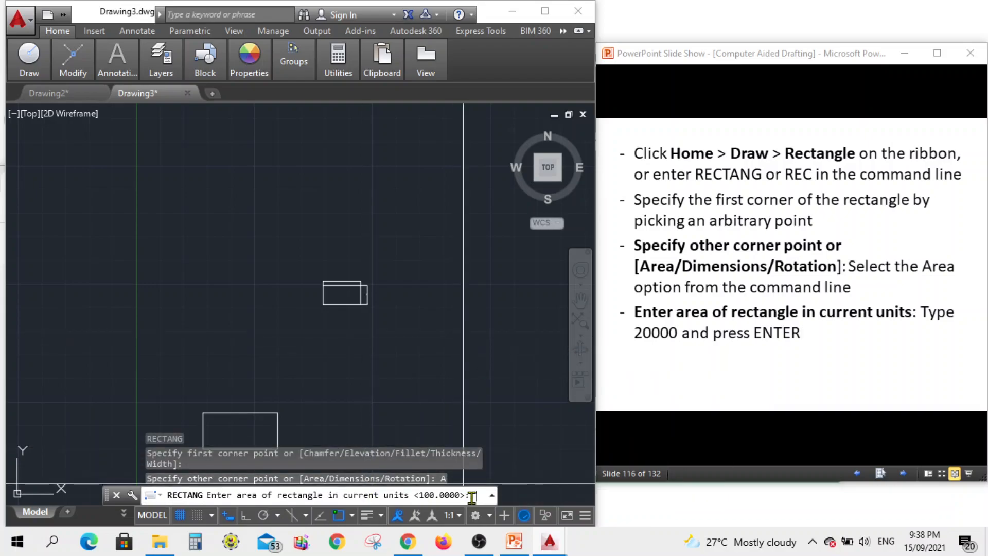
type("20000")
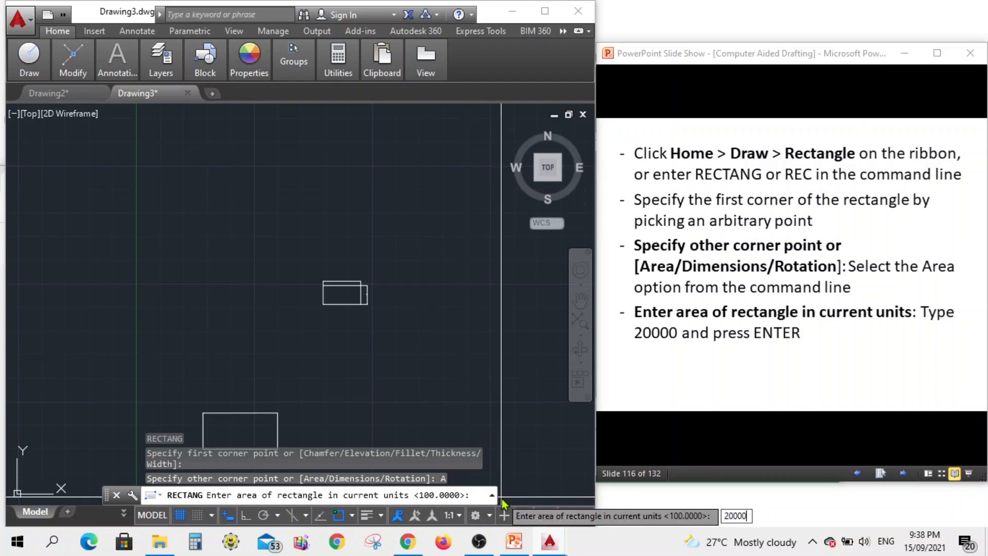
key("Return")
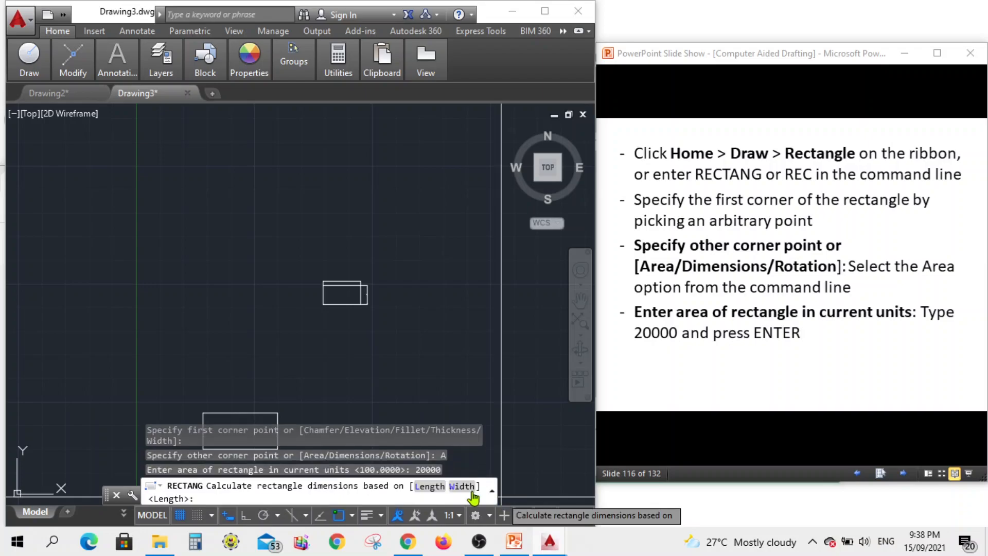
Following slide 117, calculate the rectangle's dimensions based on Width and set the width to 100
left_click(875, 424)
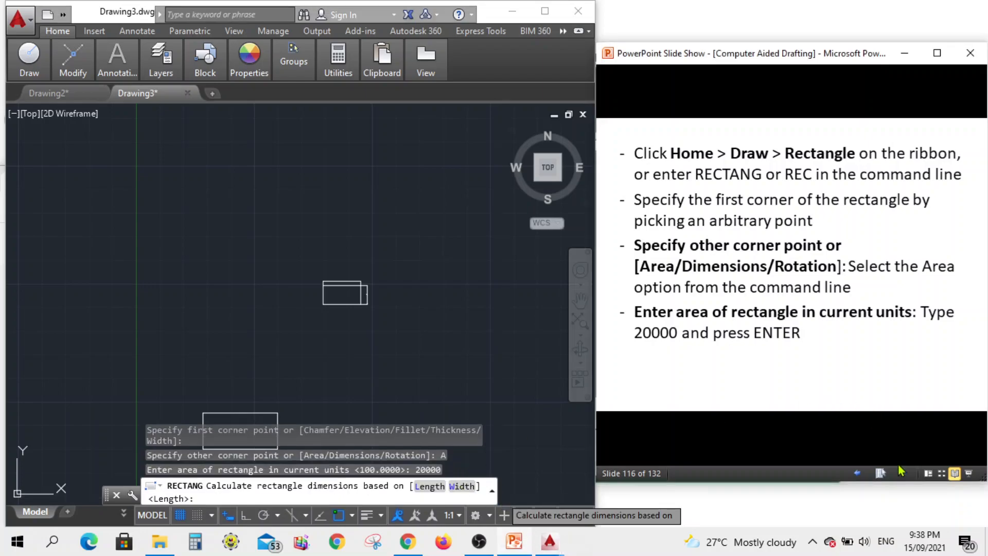
left_click(902, 472)
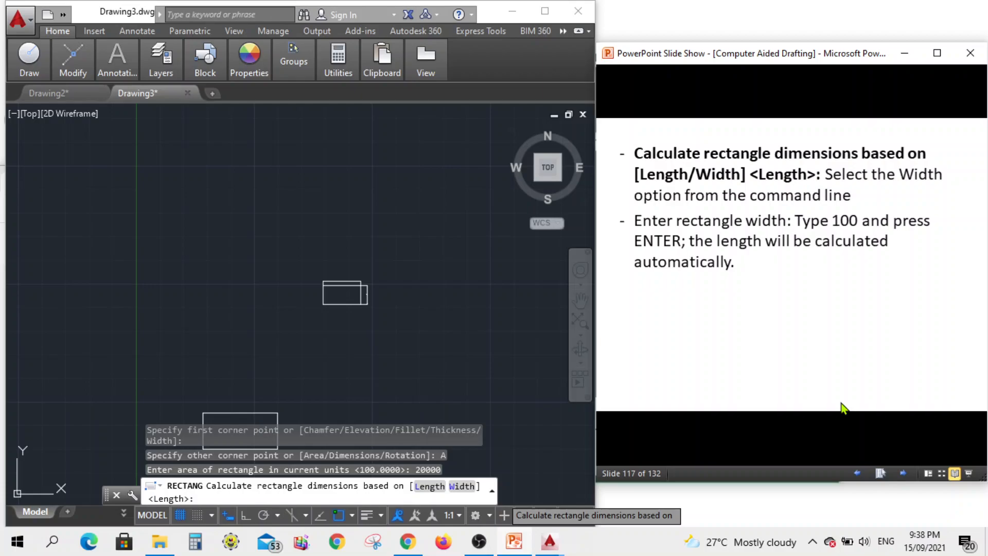
left_click(460, 486)
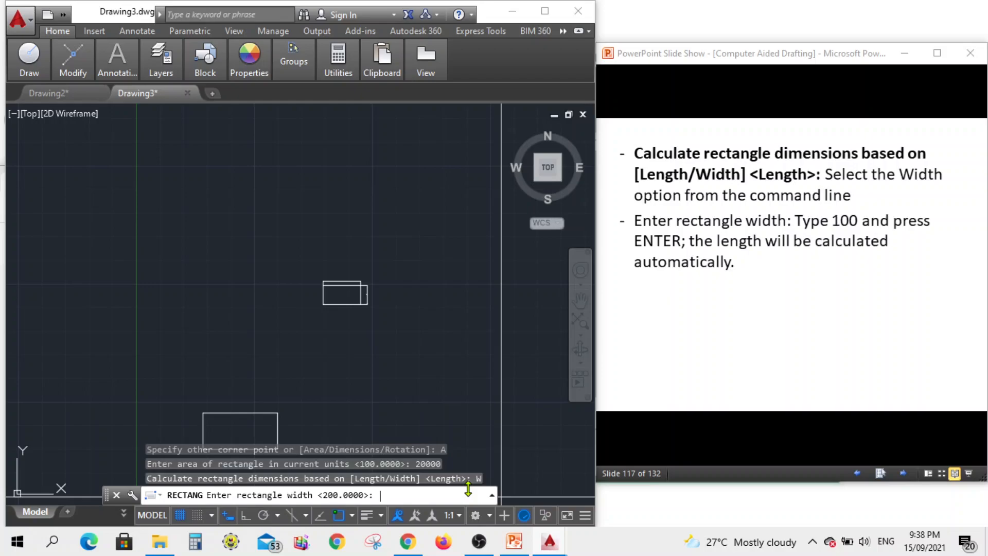
type("100")
key("Return")
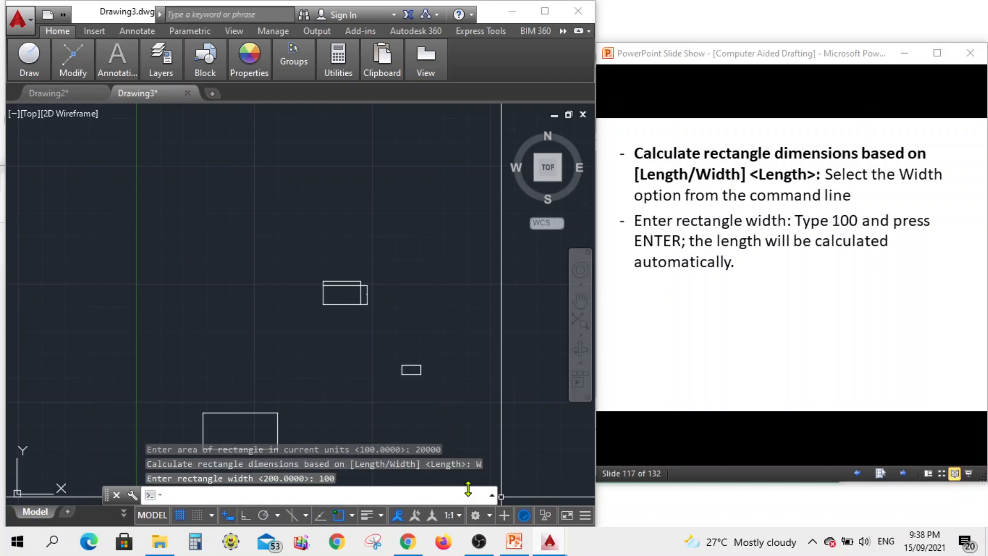
Examine the new area-based rectangle at close range
scroll(409, 397, "up", 4)
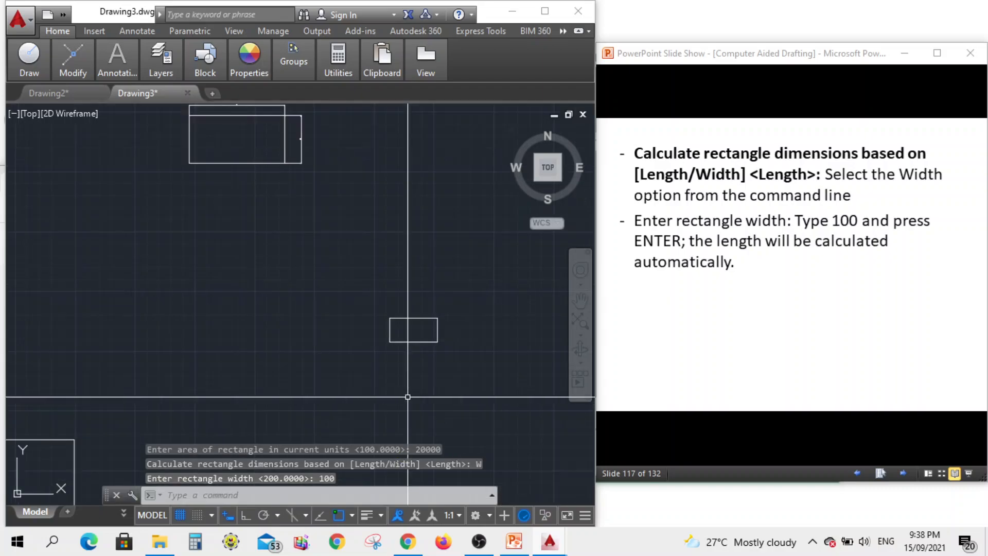
scroll(406, 331, "up", 4)
scroll(322, 326, "down", 4)
scroll(322, 330, "up", 4)
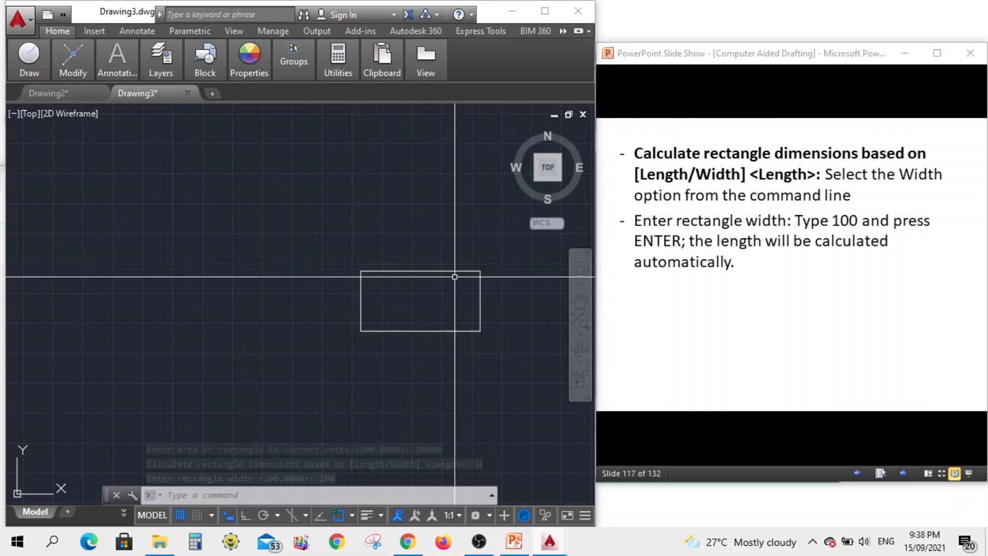
scroll(366, 276, "up", 4)
scroll(360, 288, "down", 4)
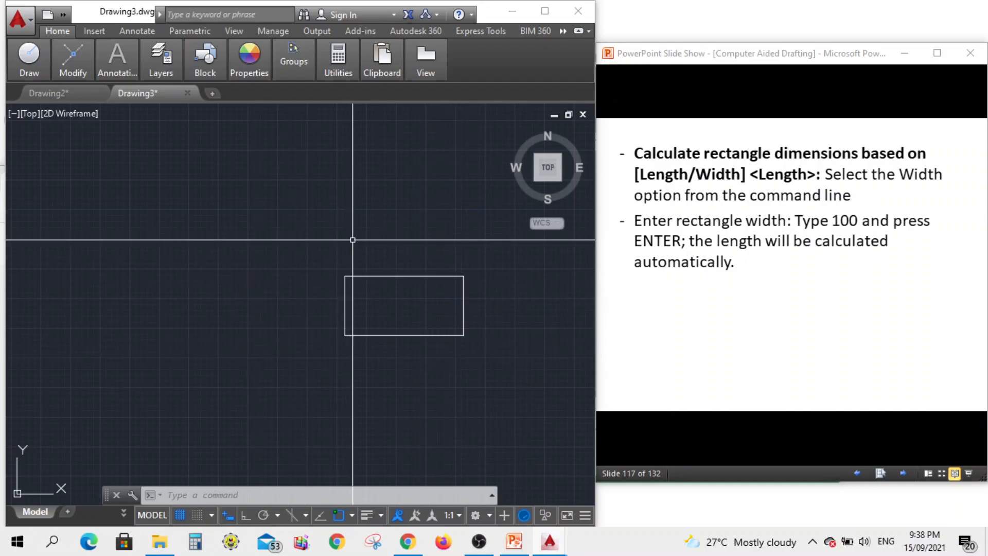
scroll(370, 336, "up", 2)
scroll(368, 324, "down", 2)
scroll(400, 260, "up", 4)
scroll(370, 332, "down", 2)
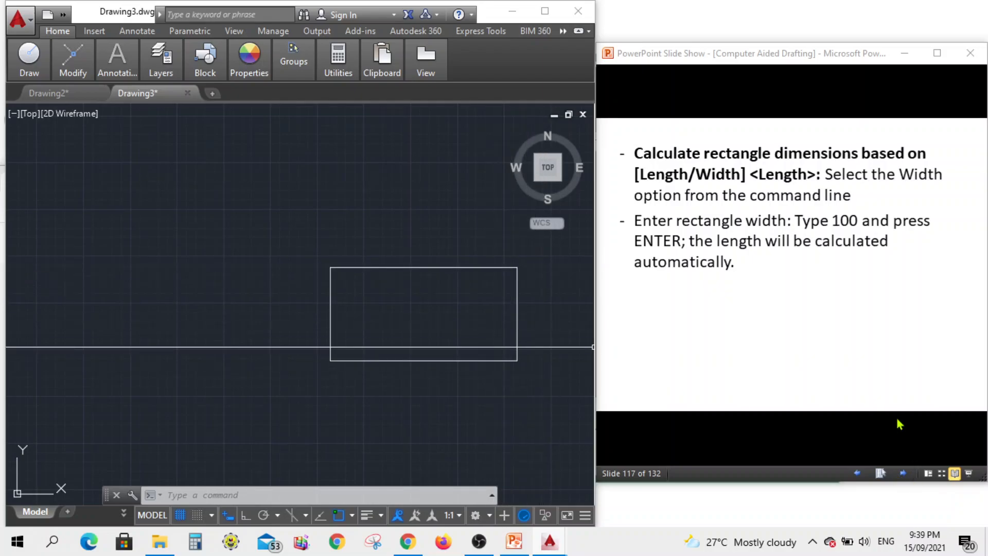
Advance the slides to Example 4 on the rectangle with chamfered corners, and review the rectangles drawn so far
left_click(905, 481)
left_click(903, 474)
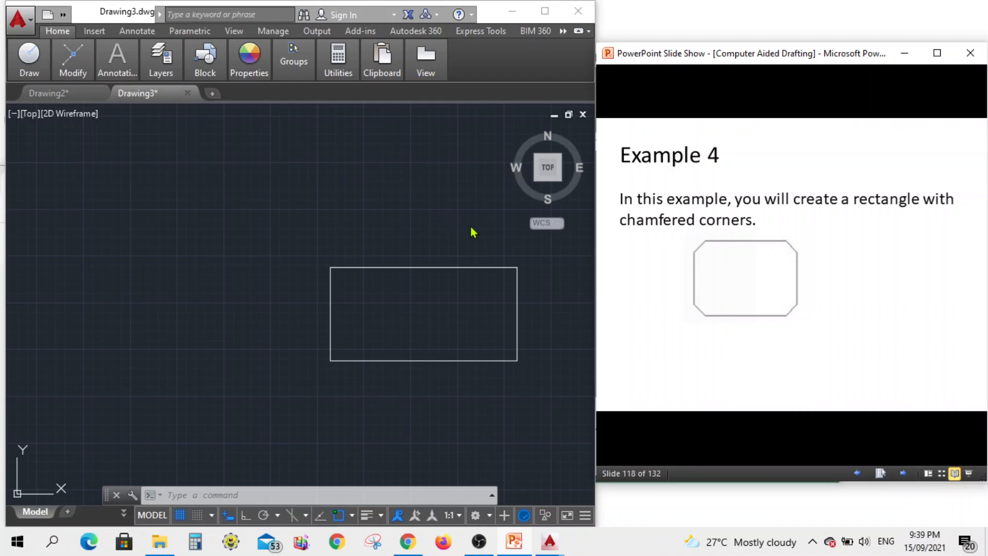
scroll(443, 265, "down", 5)
scroll(435, 342, "up", 2)
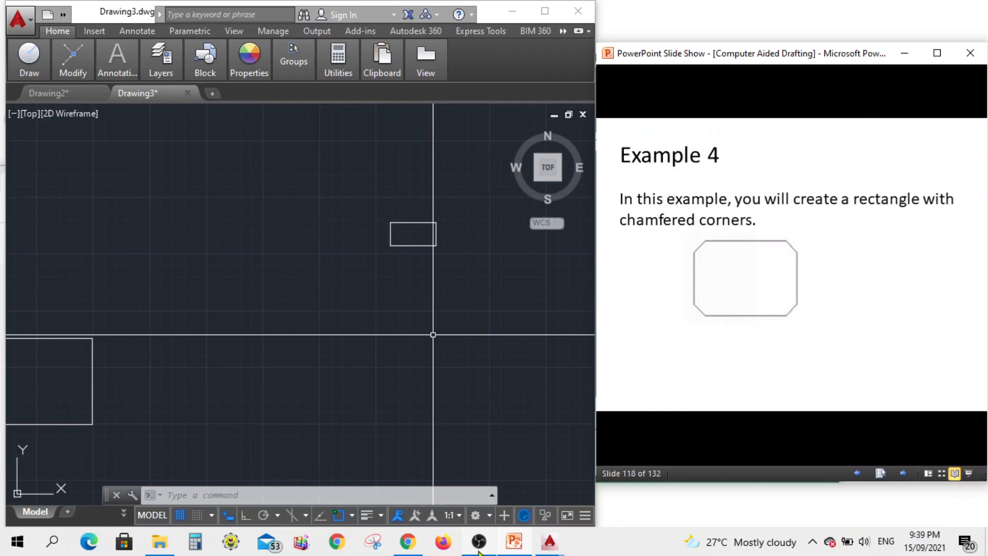
left_click(478, 542)
left_click(481, 548)
scroll(391, 290, "down", 4)
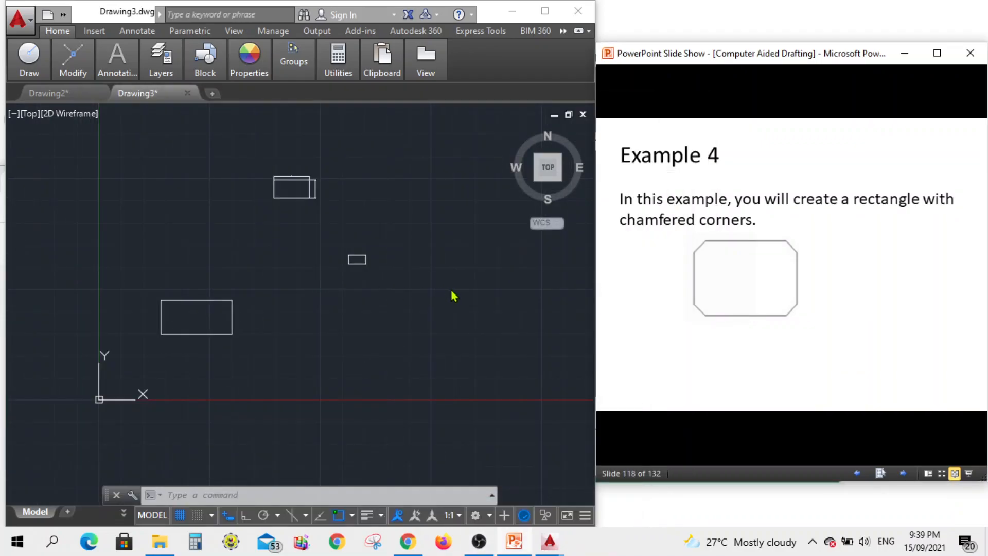
scroll(448, 288, "up", 2)
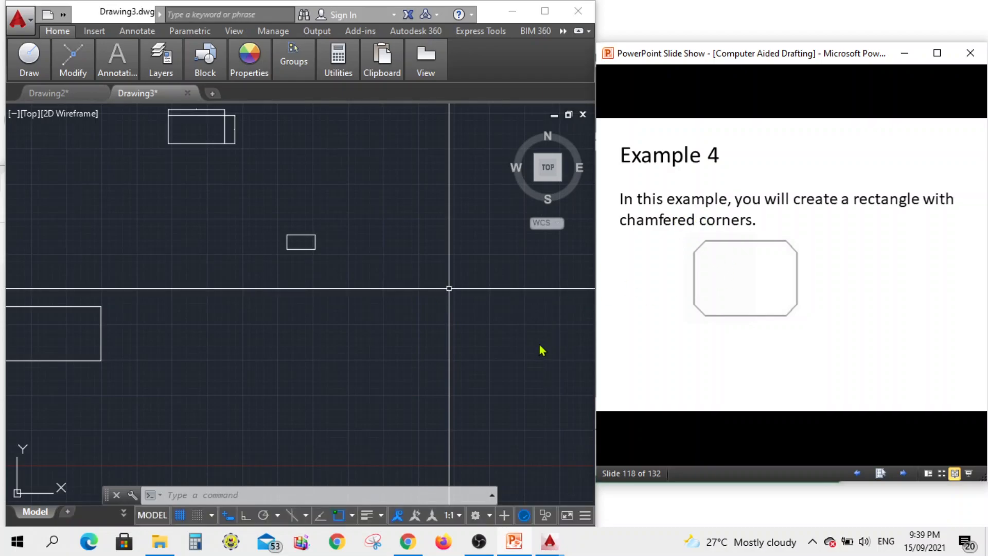
Advance the slides to the Example 4 chamfer instructions on slide 119 and return to the drawing
left_click(484, 549)
left_click(484, 549)
left_click(480, 543)
left_click(122, 379)
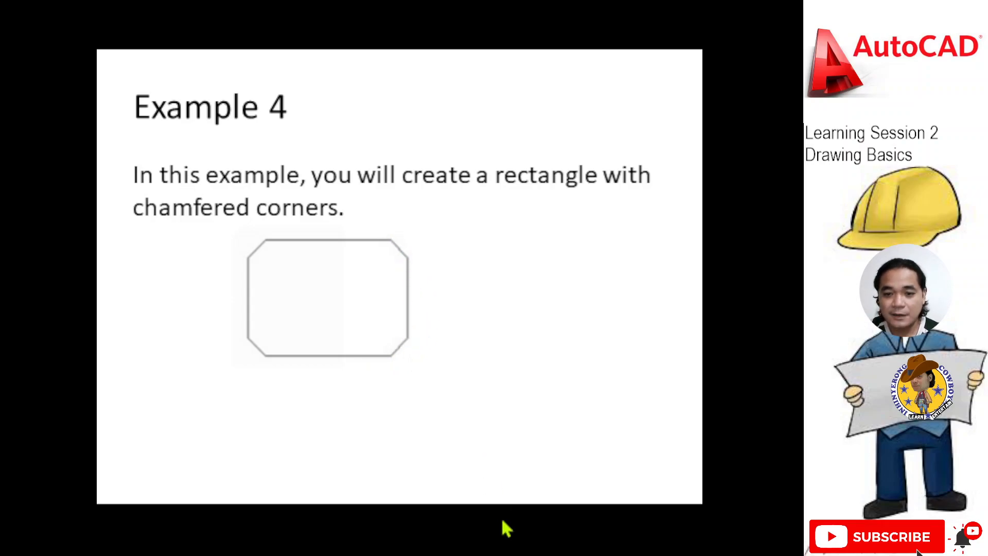
key("Right")
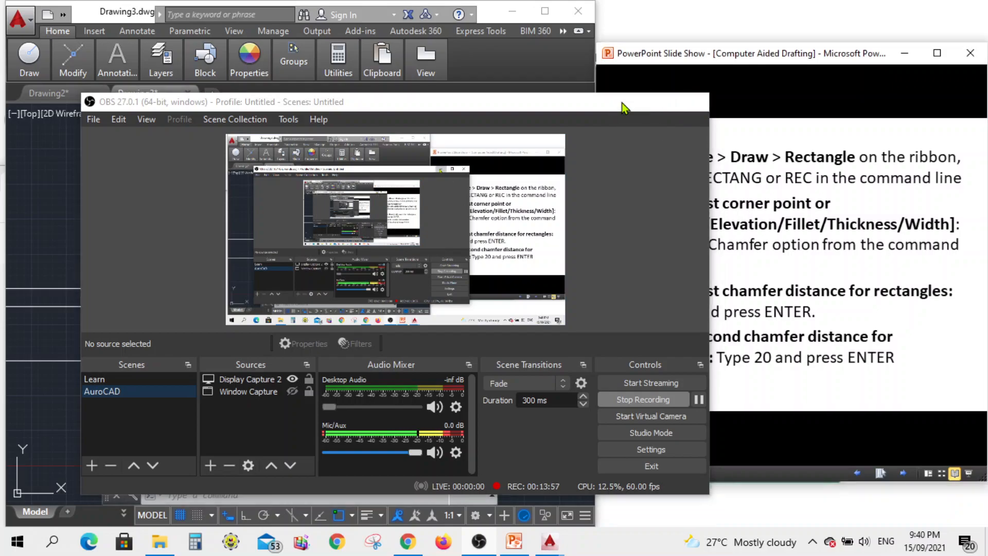
left_click(624, 104)
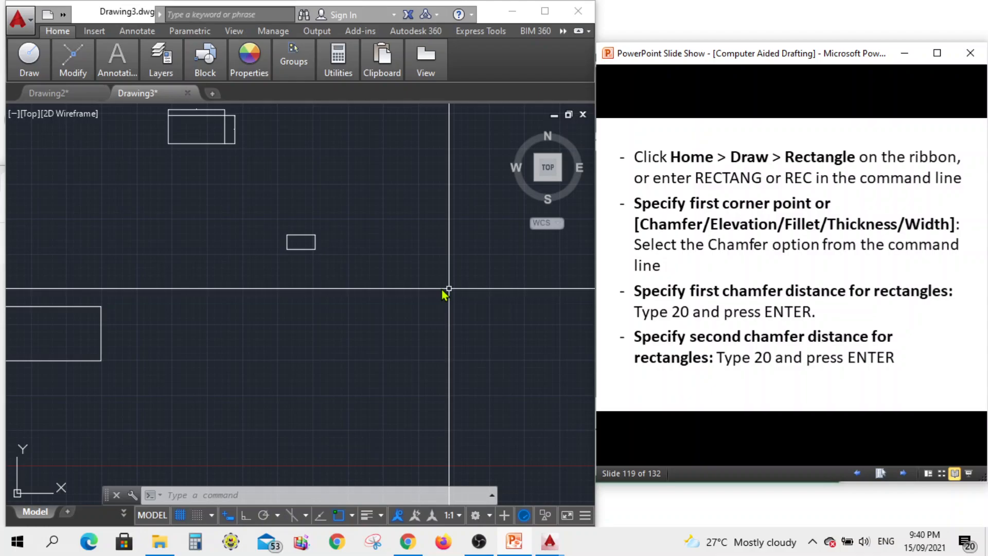
Start a rectangle with the Chamfer option, setting both the first and second chamfer distances to 20
left_click(257, 495)
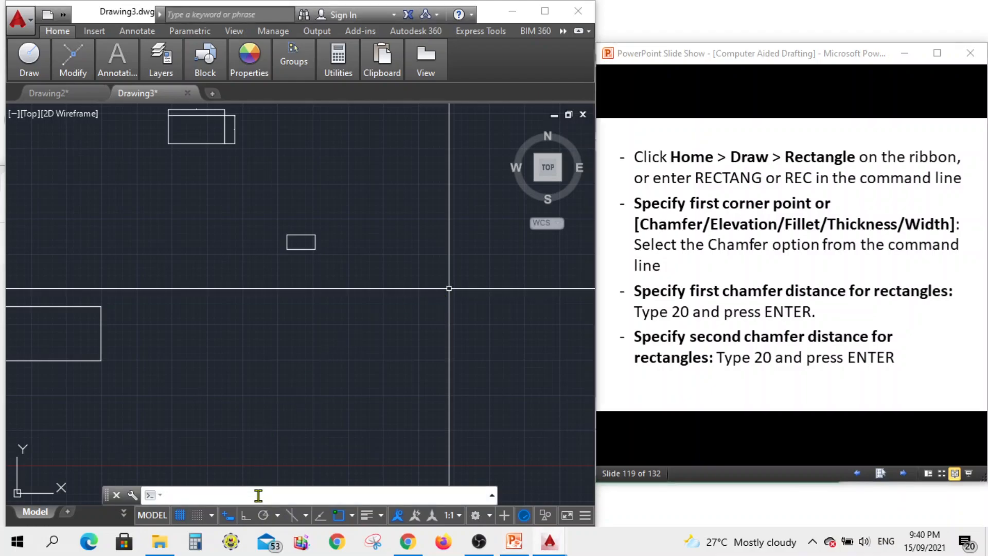
type("rec")
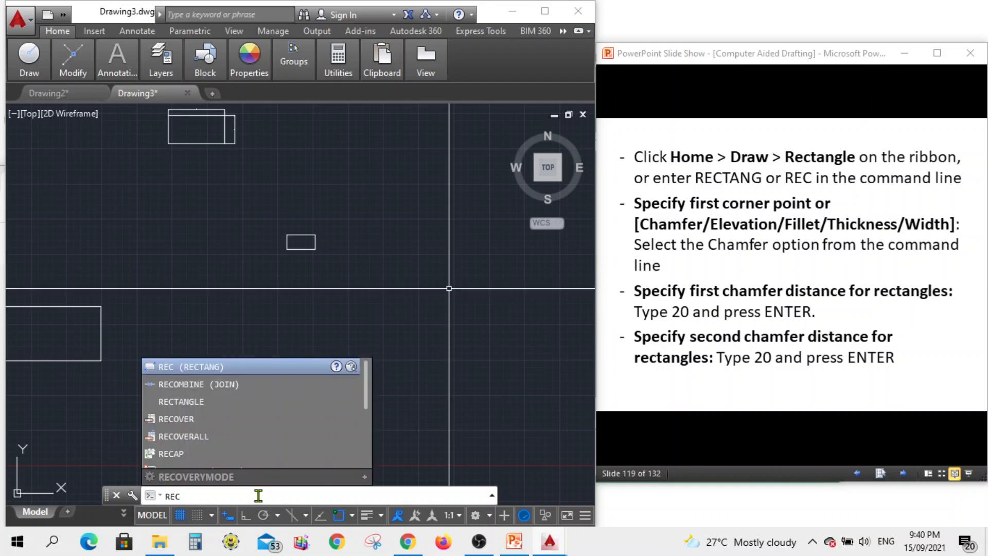
key("Return")
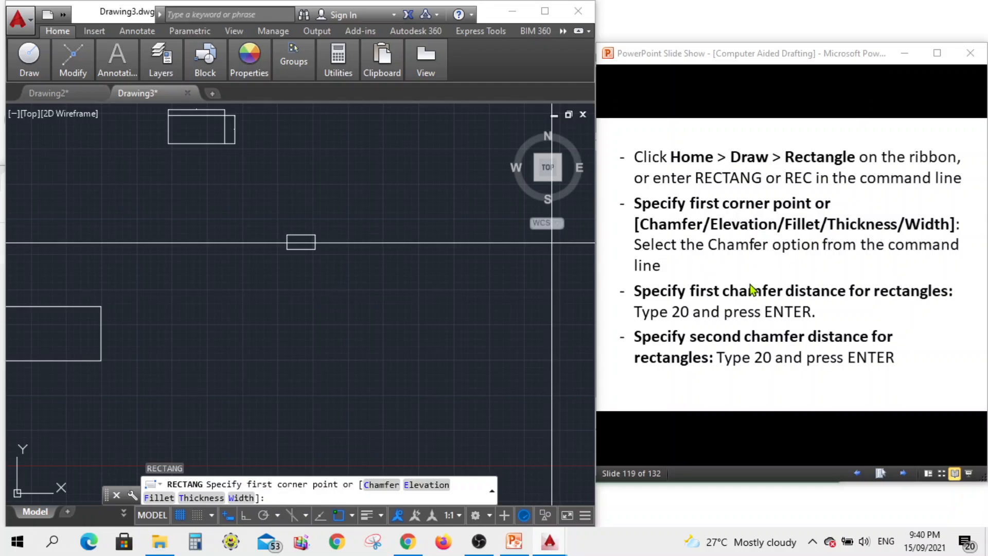
left_click(385, 486)
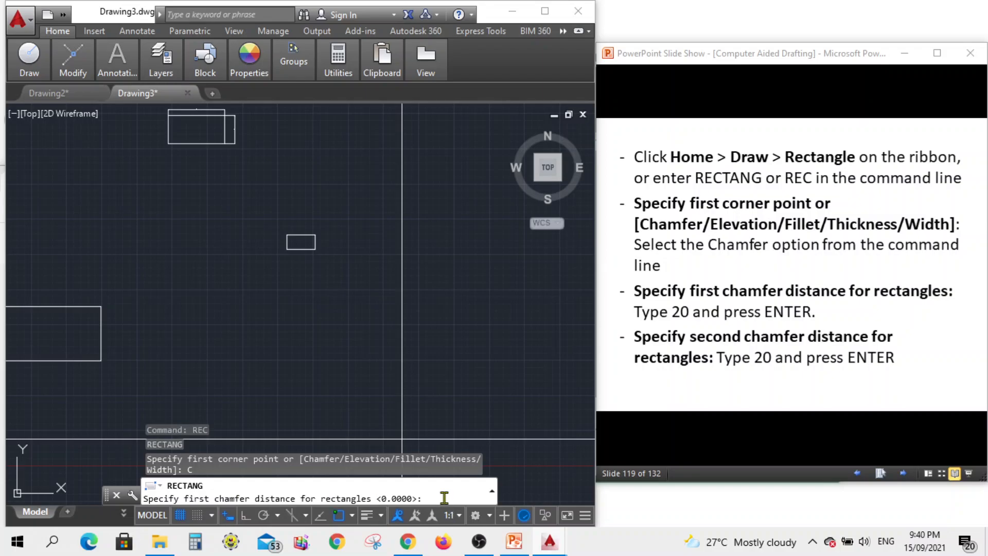
type("20")
key("Return")
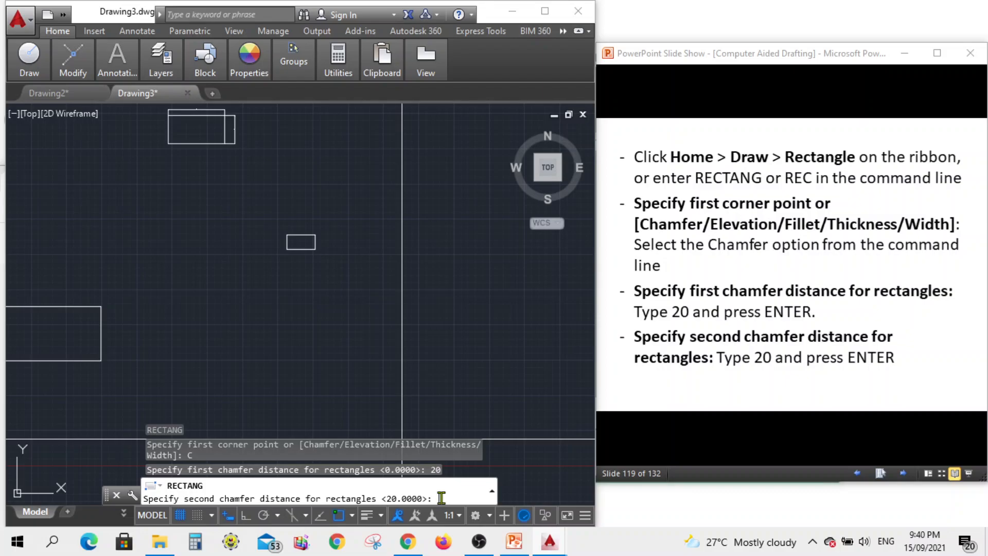
type("20")
key("Return")
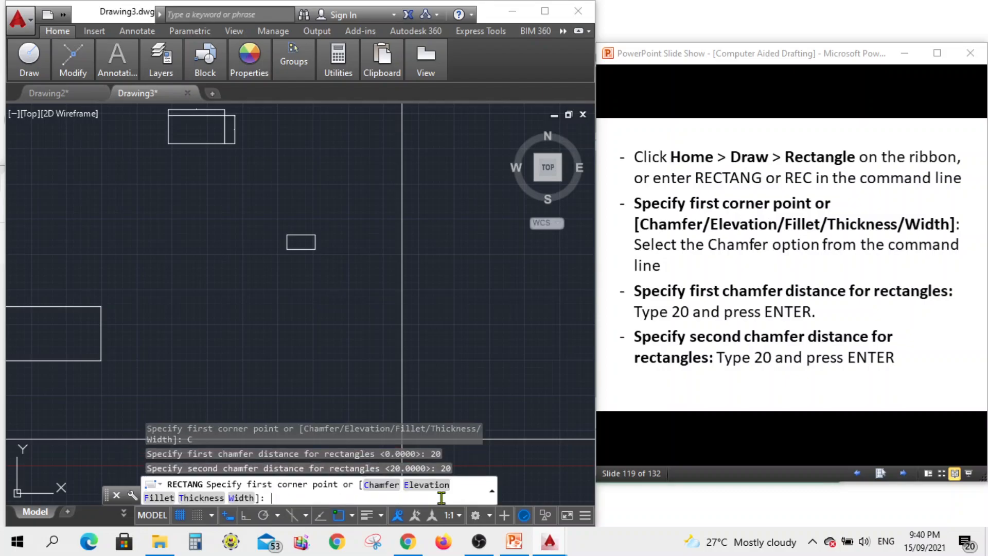
Advance to slide 120 and draw the chamfered rectangle by two diagonal corners in the empty area beside the small rectangle
left_click(903, 473)
left_click(903, 473)
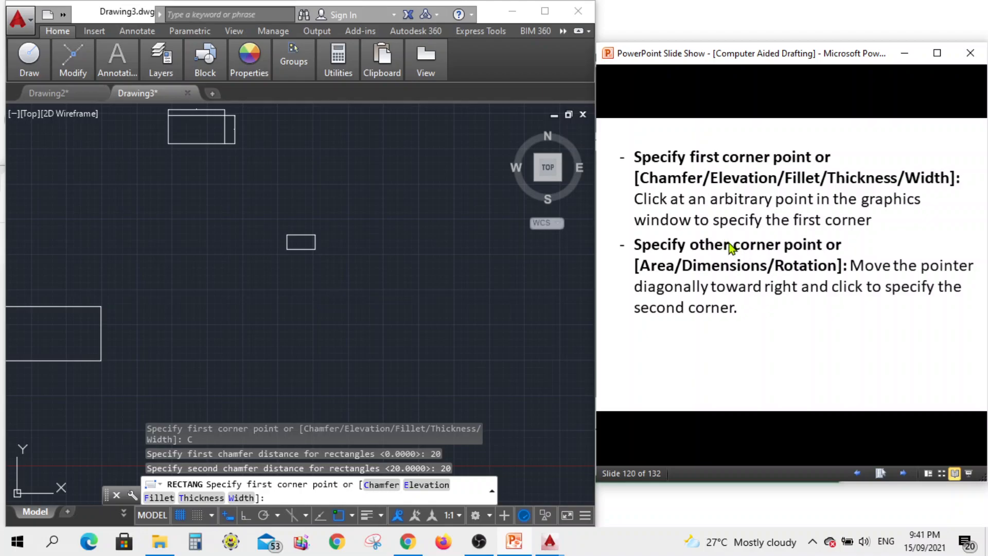
left_click(428, 286)
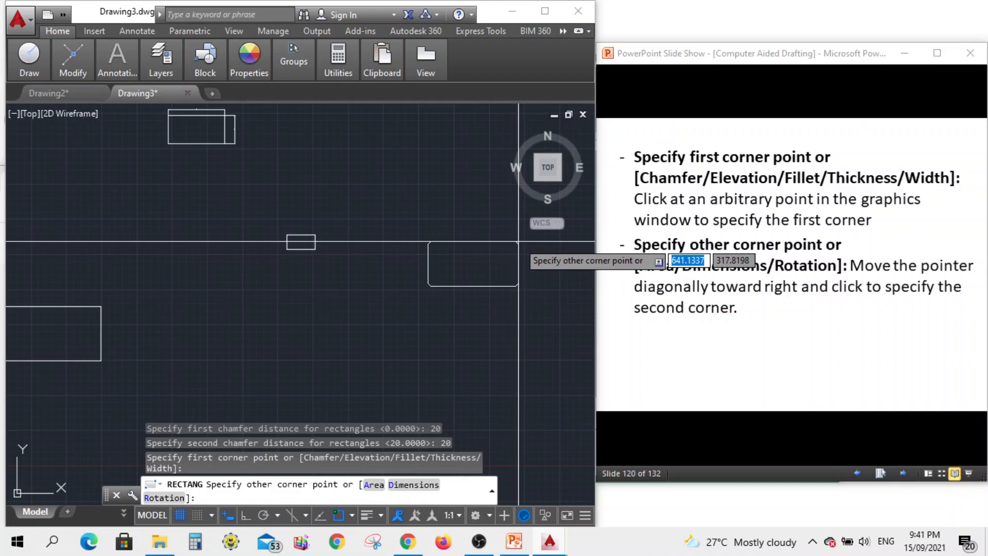
scroll(517, 247, "up", 4)
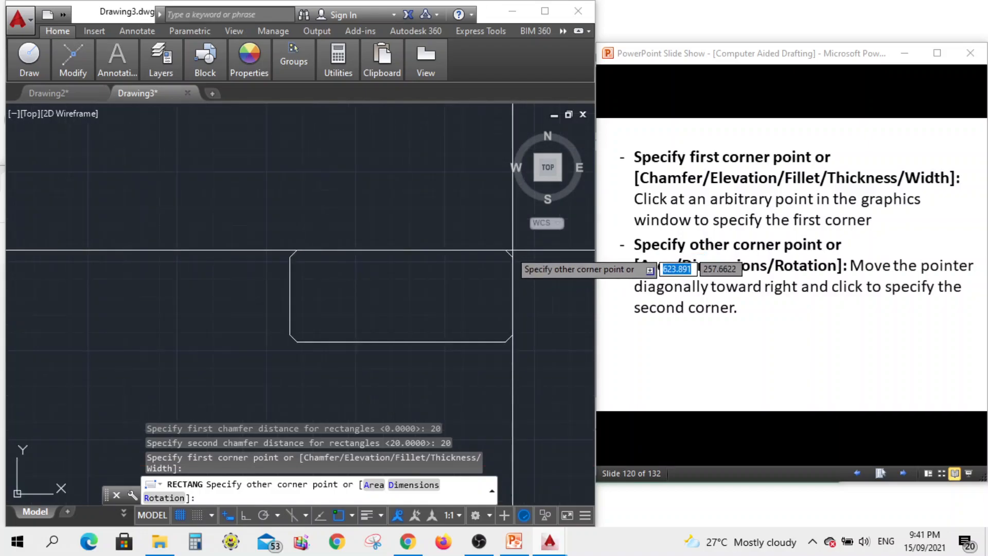
left_click(492, 219)
scroll(492, 219, "down", 5)
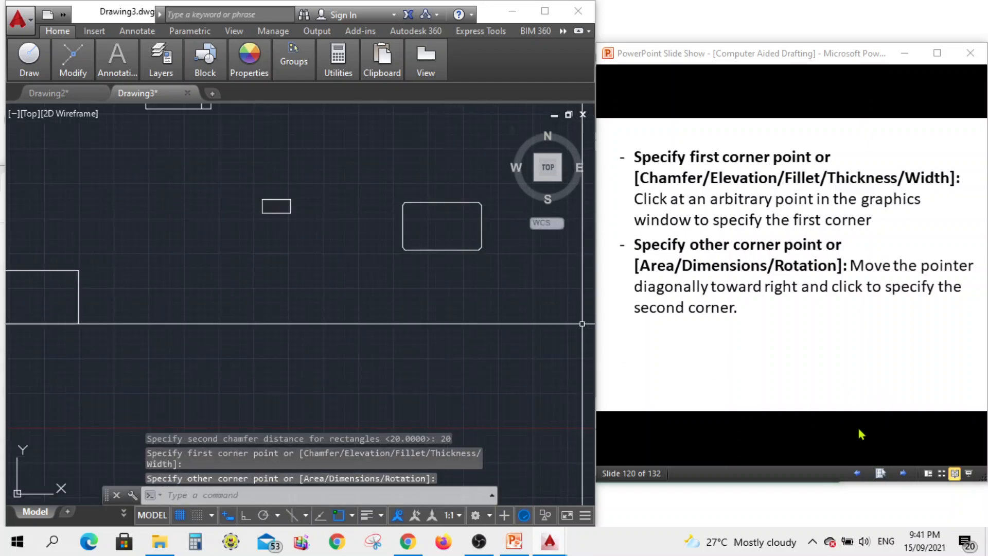
Glance ahead at the Example 5 slide, and examine the corners of the new chamfered rectangle at close range
left_click(905, 472)
left_click(904, 473)
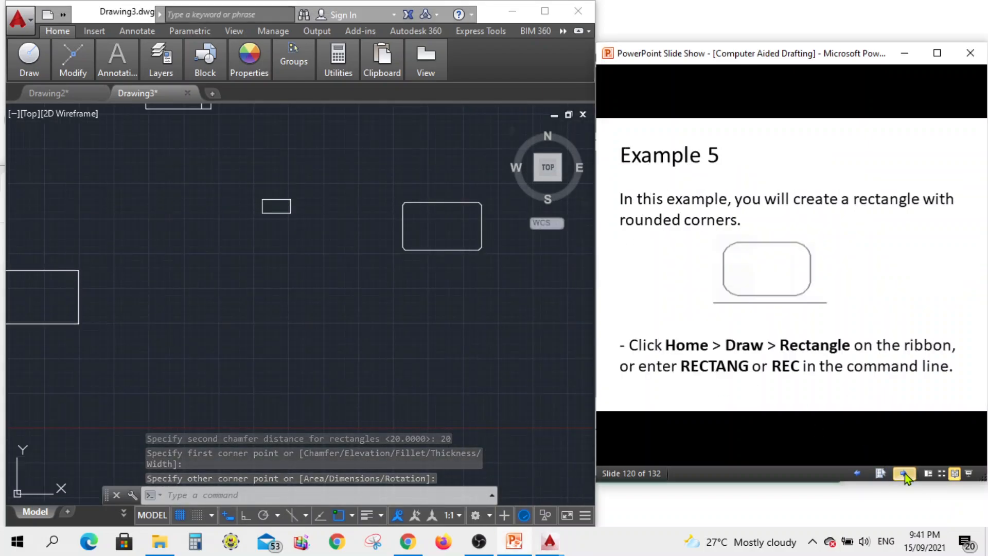
scroll(422, 209, "up", 5)
scroll(364, 220, "up", 2)
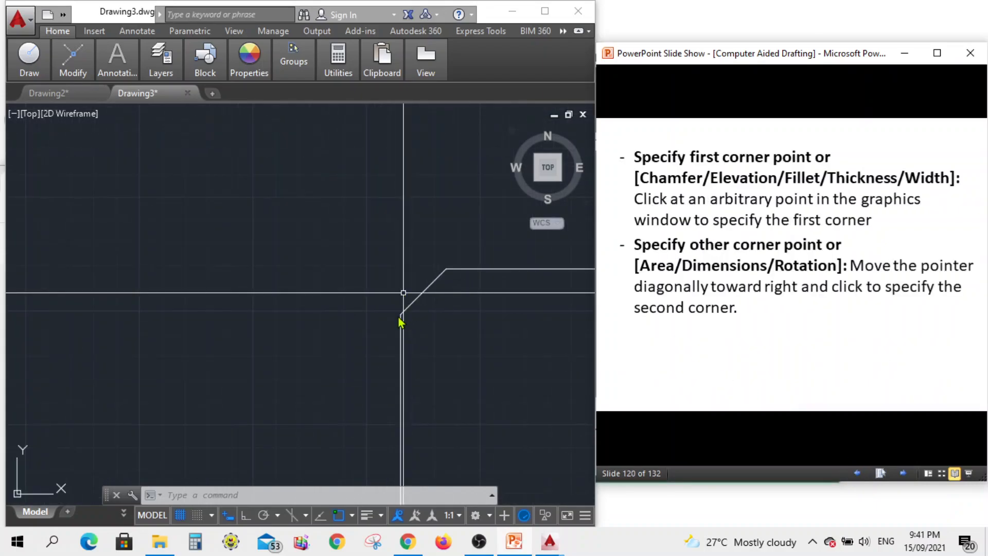
scroll(326, 260, "down", 5)
scroll(406, 309, "up", 5)
scroll(423, 325, "down", 5)
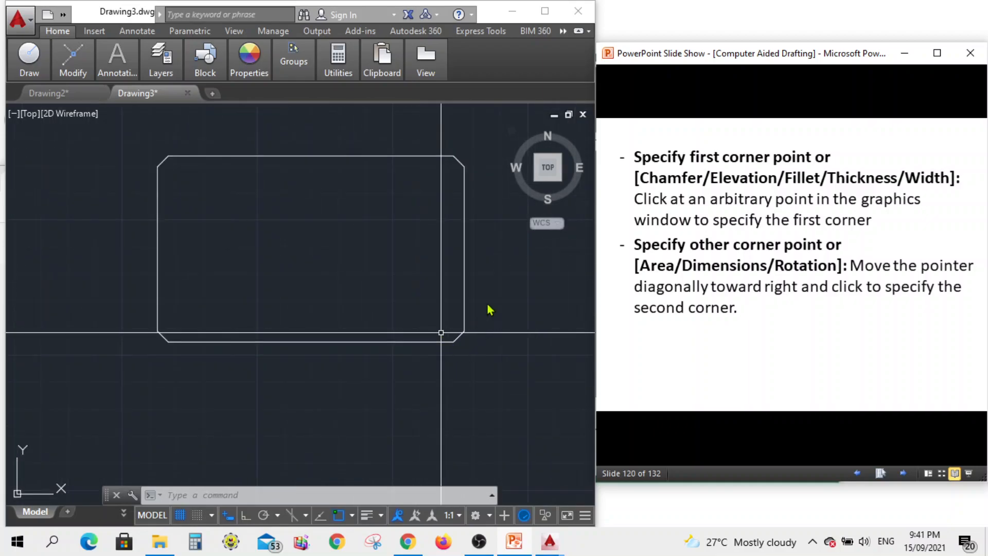
Go back to the Example 4 slide to compare its figure with the drawing, and advance to Example 5 on slide 121
left_click(858, 474)
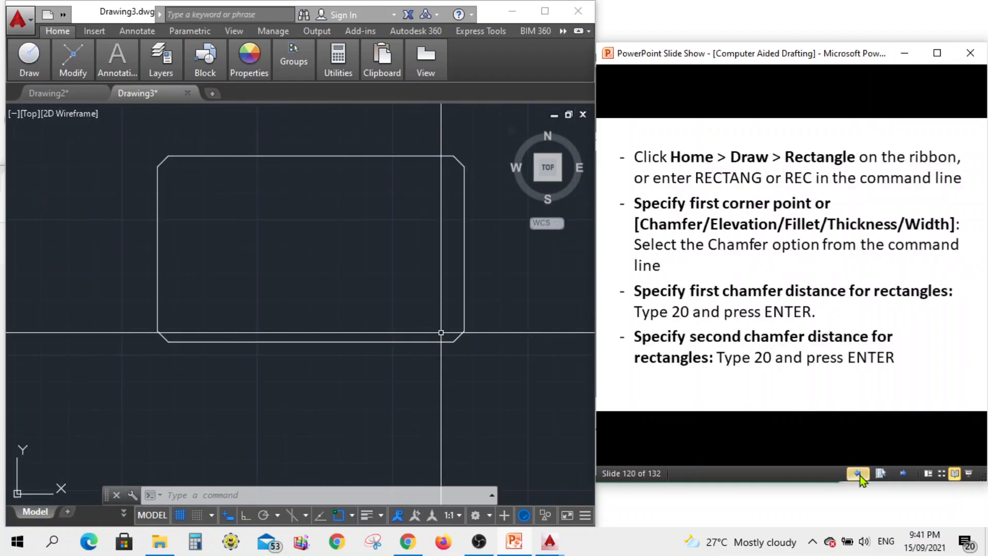
left_click(858, 473)
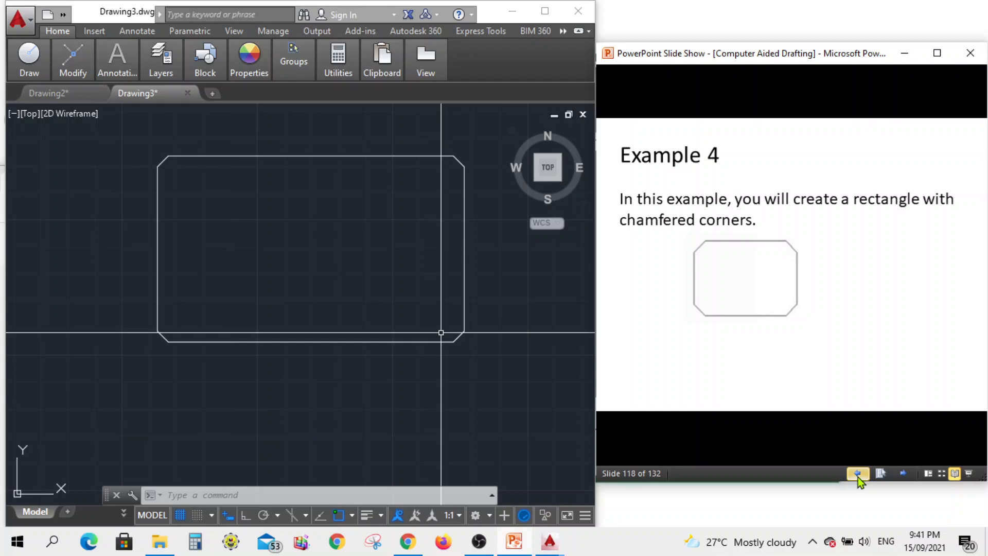
left_click(900, 477)
left_click(899, 476)
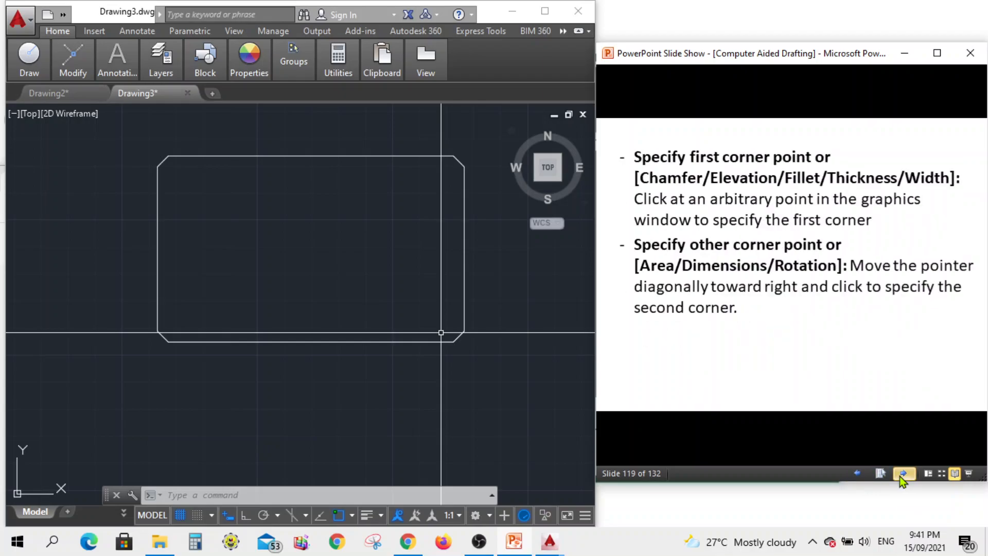
left_click(899, 476)
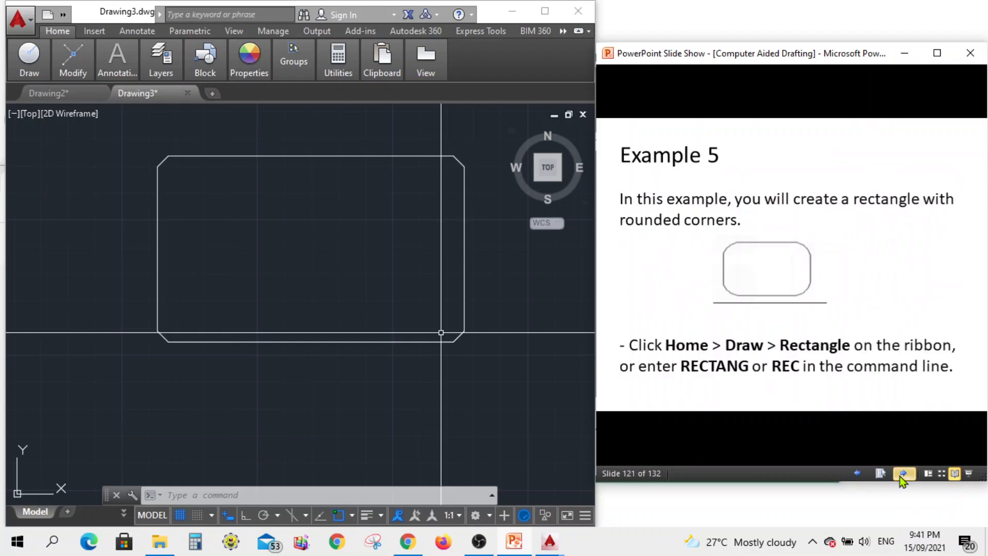
left_click(489, 548)
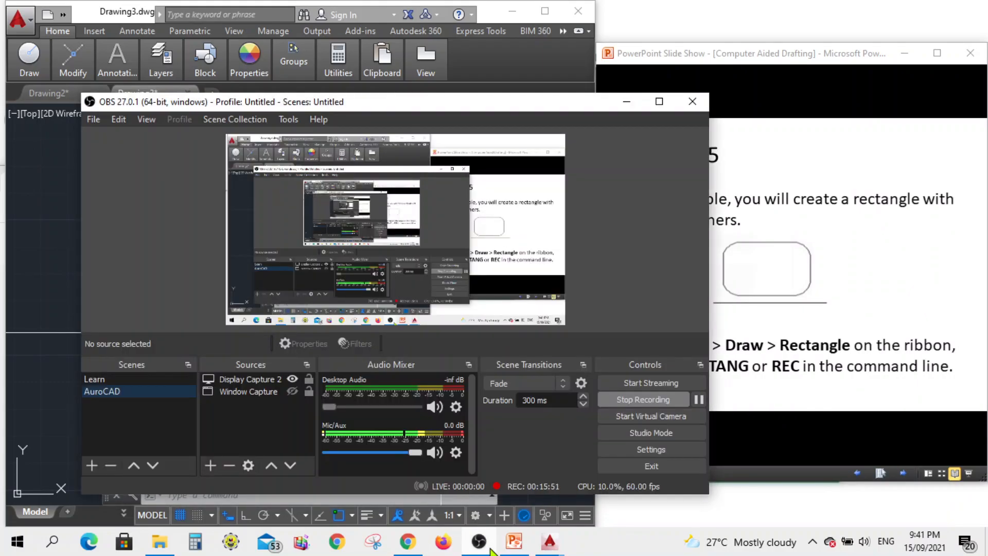
left_click(116, 381)
left_click(629, 102)
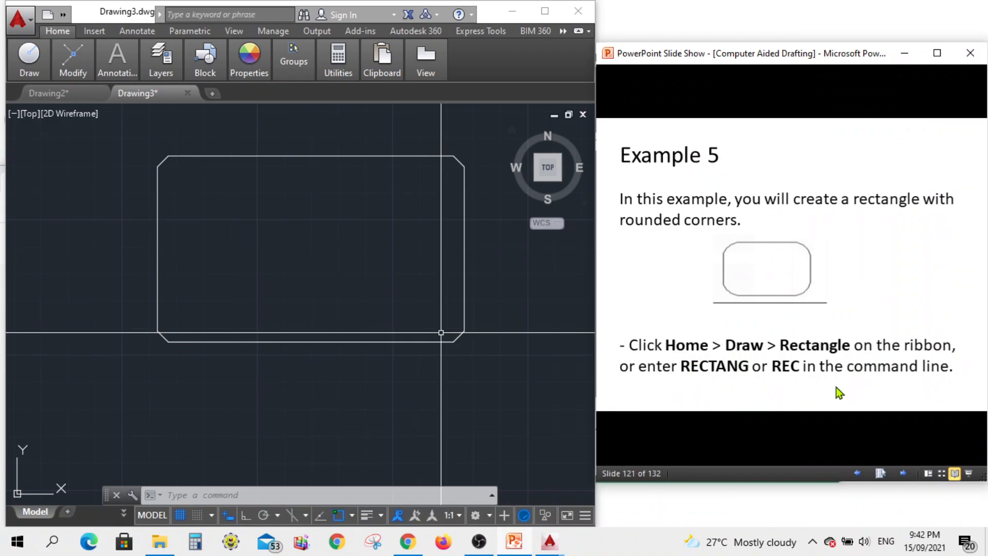
Advance to slide 122 and start a rectangle with the Fillet option, setting the fillet radius to 50
left_click(786, 384)
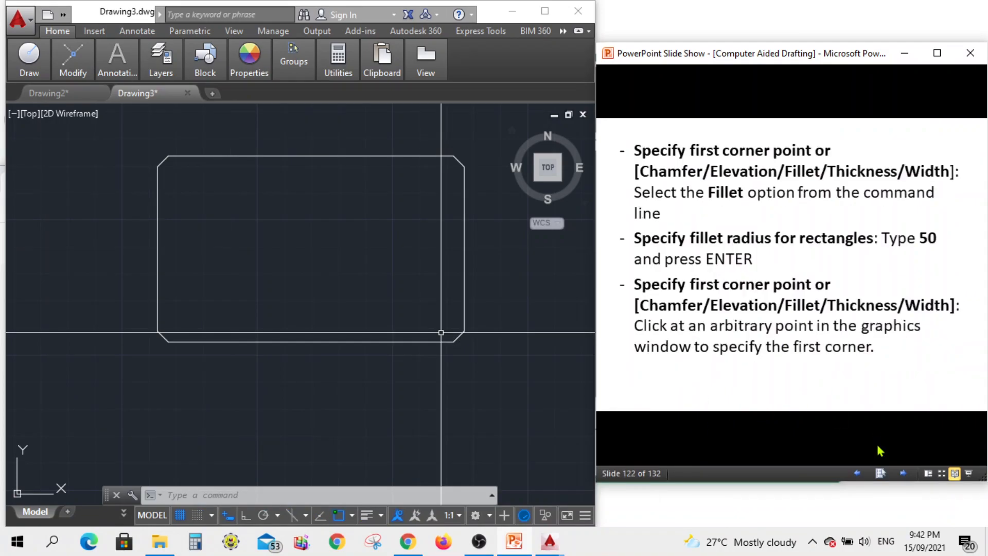
left_click(308, 495)
type("rec")
key("Return")
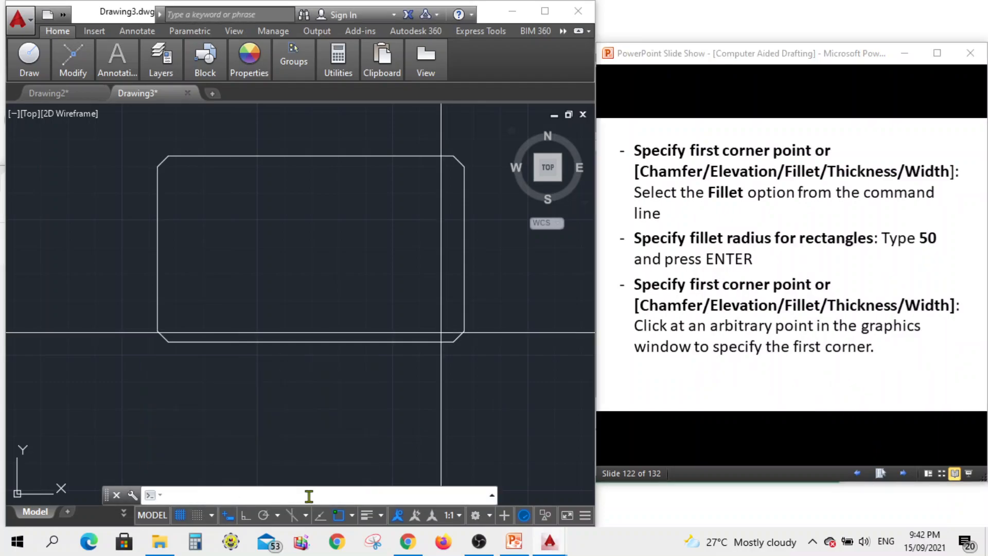
scroll(306, 387, "down", 2)
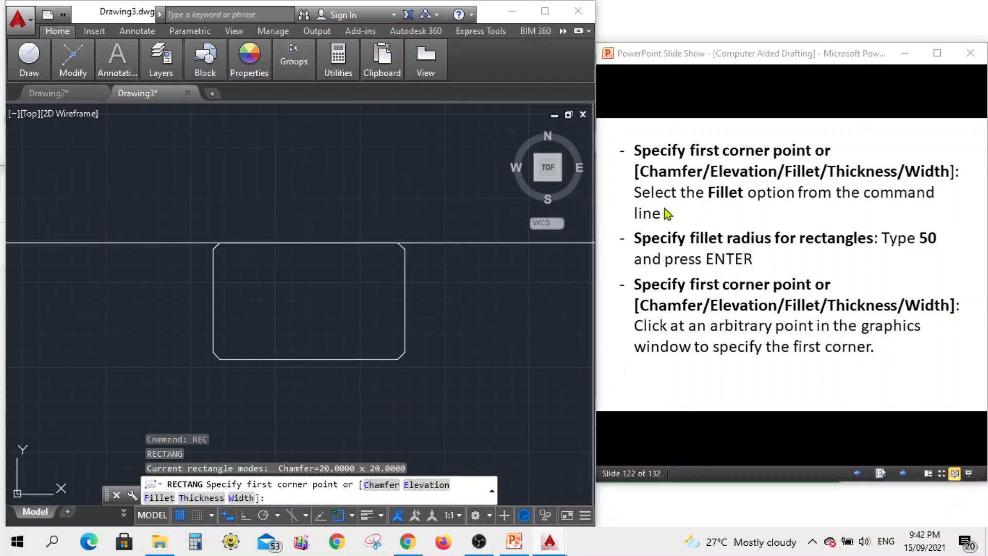
left_click(162, 498)
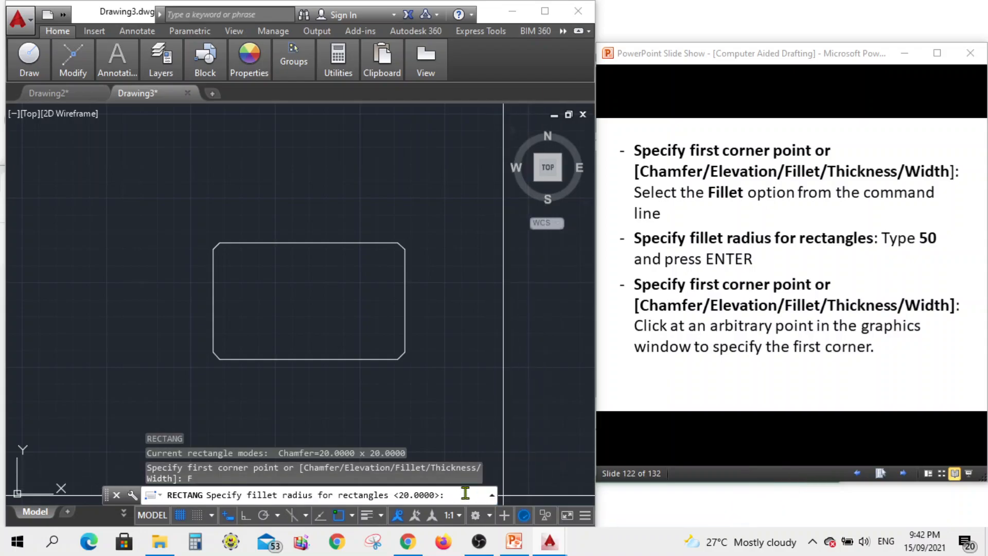
type("50")
key("Return")
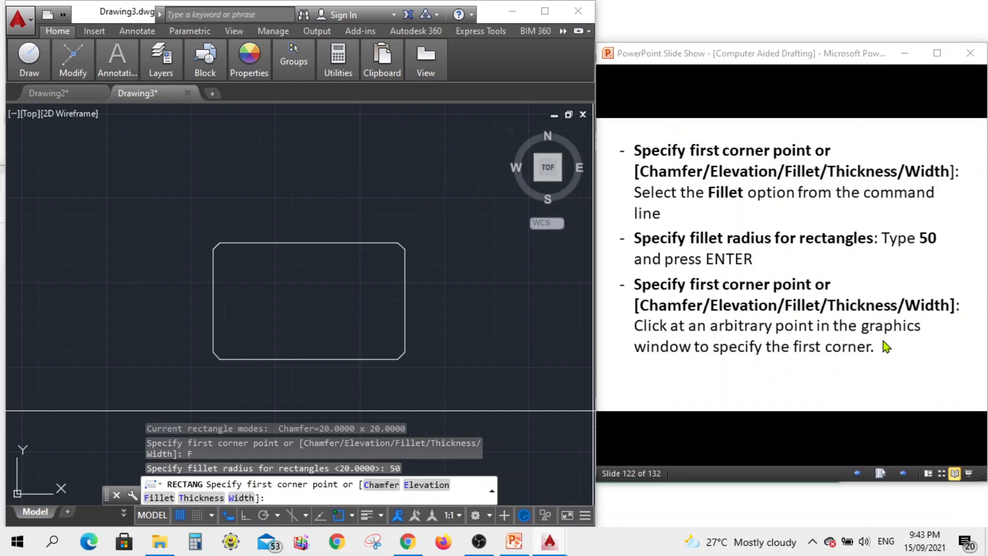
Draw the rounded rectangle by two diagonal corners above the chamfered one, following the second-corner instruction on slide 123
scroll(481, 391, "down", 5)
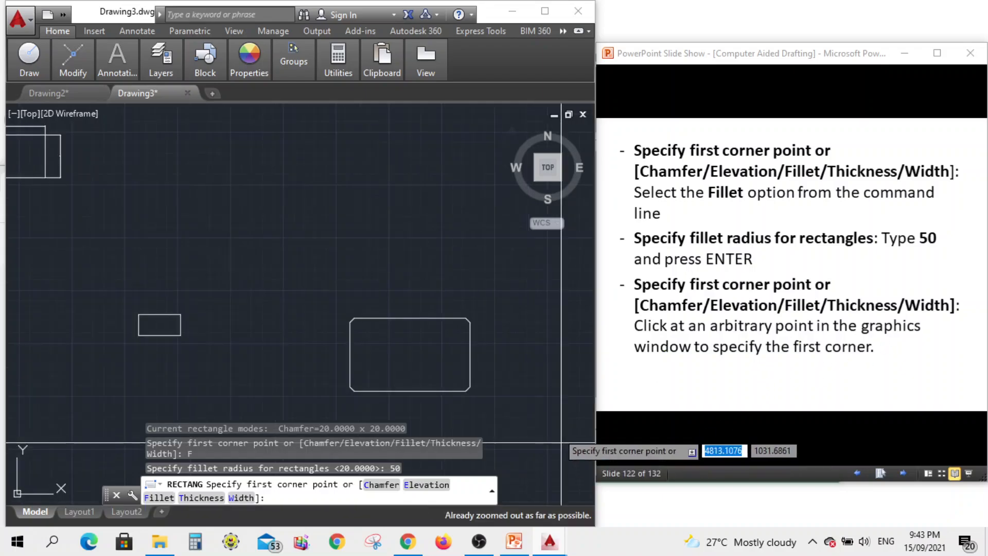
left_click(362, 252)
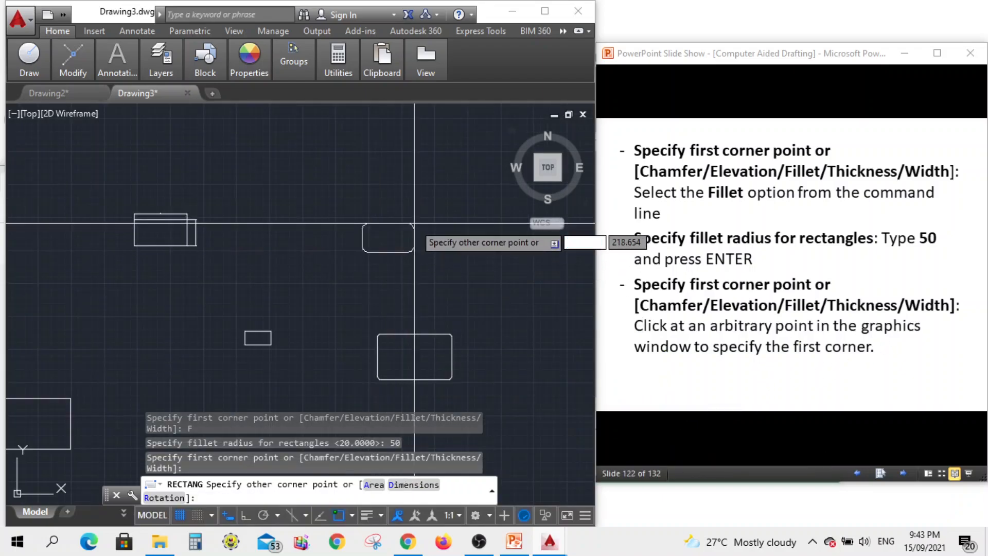
left_click(834, 394)
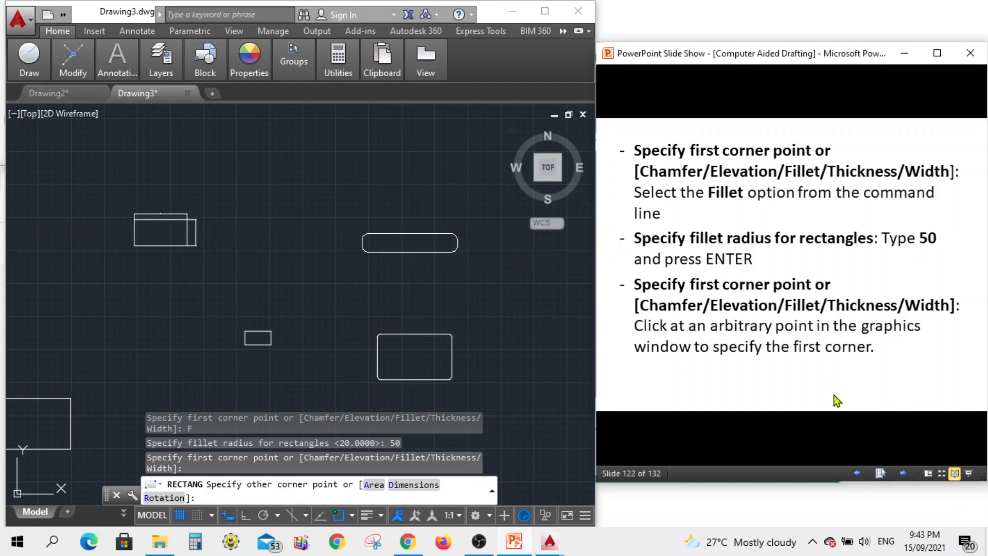
left_click(902, 474)
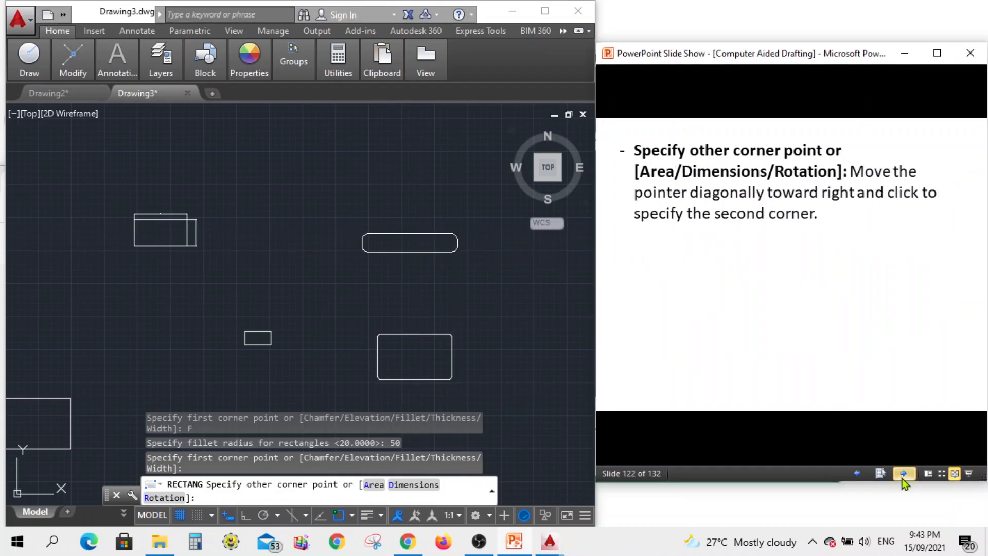
left_click(446, 234)
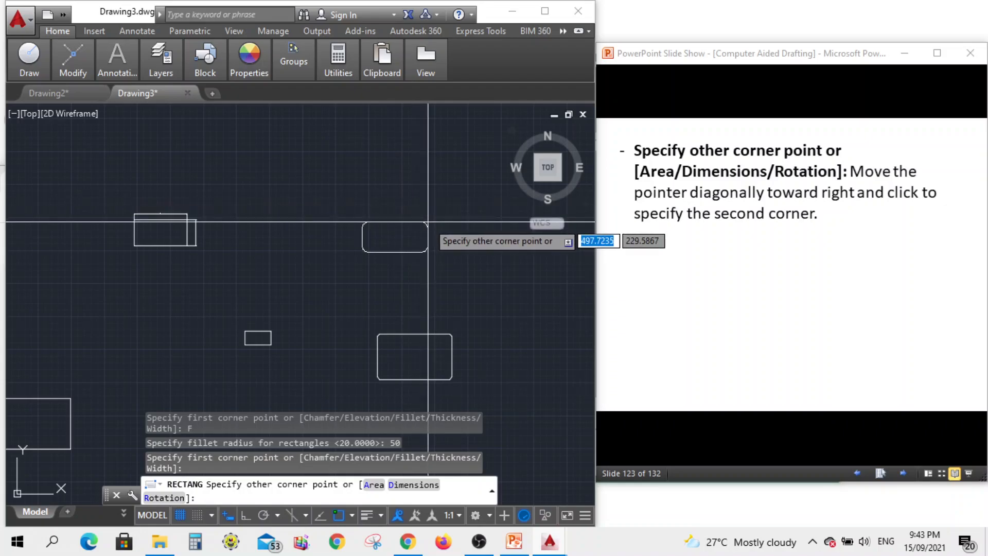
scroll(412, 213, "up", 2)
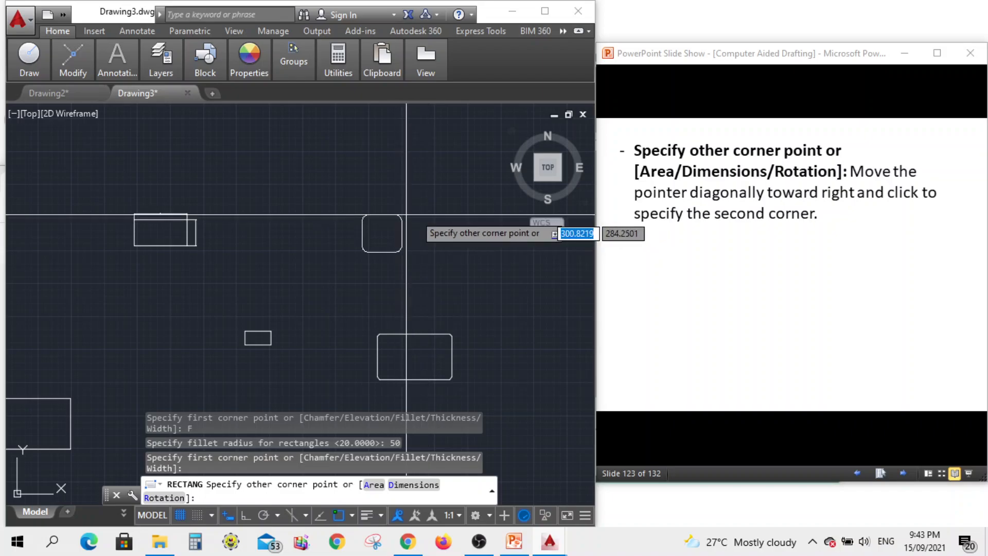
left_click(453, 213)
scroll(390, 231, "up", 2)
scroll(360, 242, "down", 2)
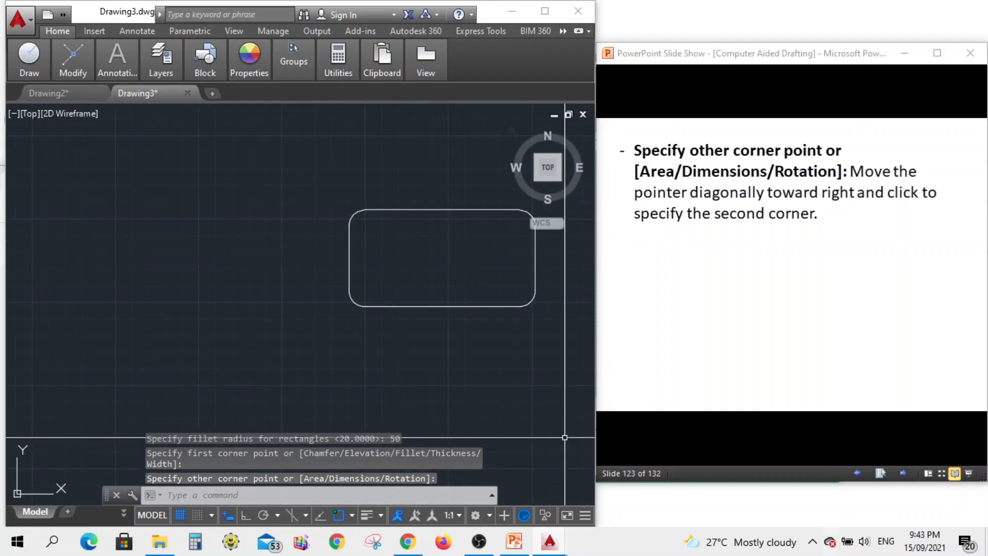
Compare the rounded rectangle with the Example 5 slide, and advance the slides to Example 6 on the inclined rectangle
left_click(853, 474)
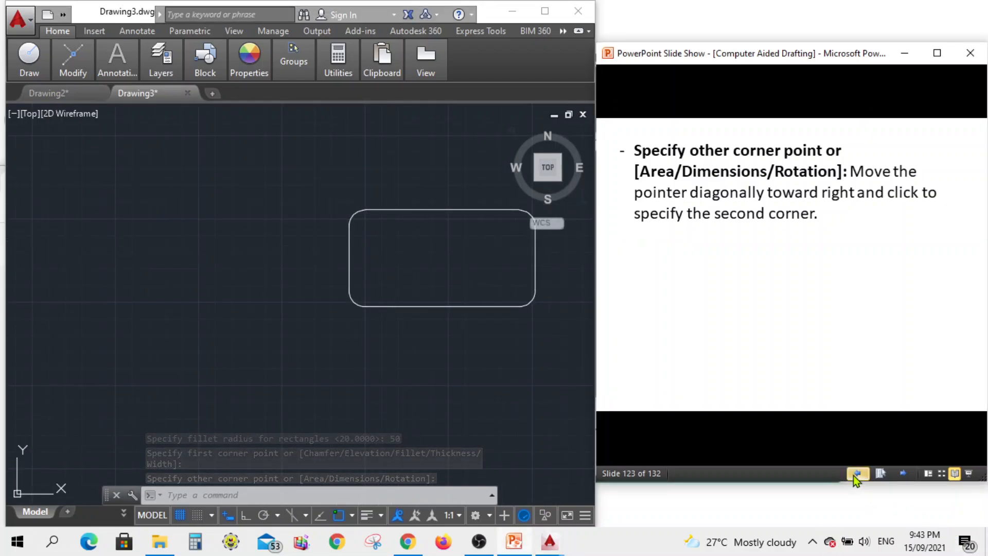
left_click(853, 475)
left_click(853, 475)
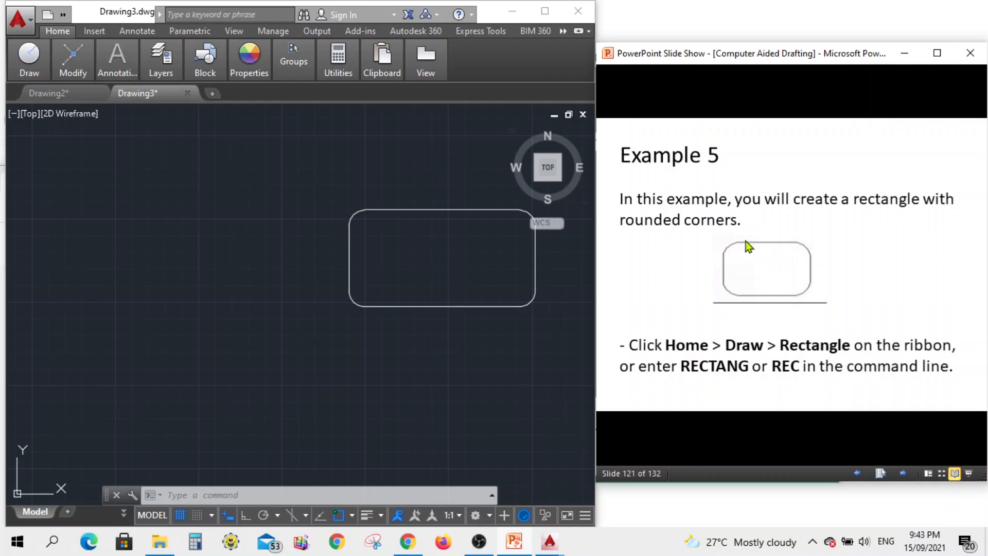
left_click(903, 473)
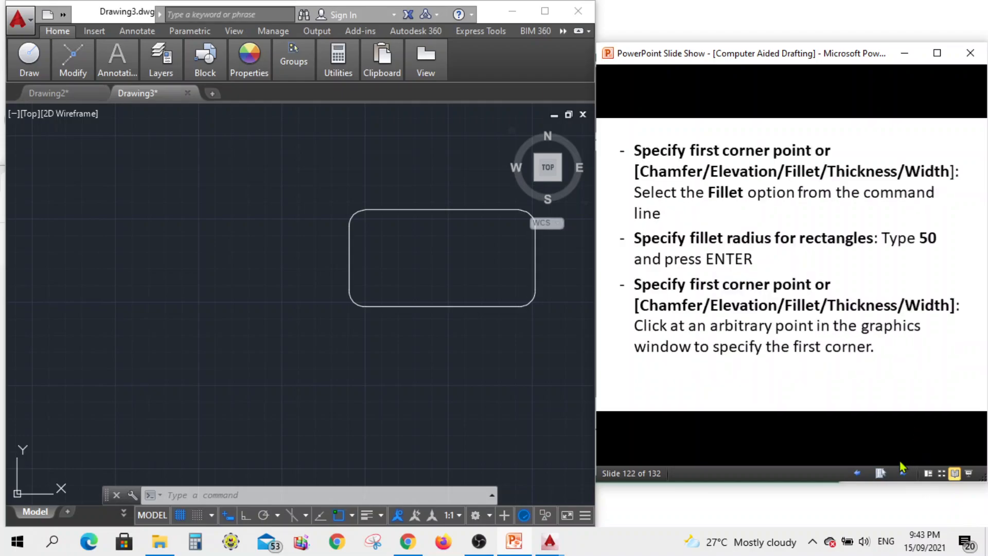
left_click(903, 473)
left_click(903, 472)
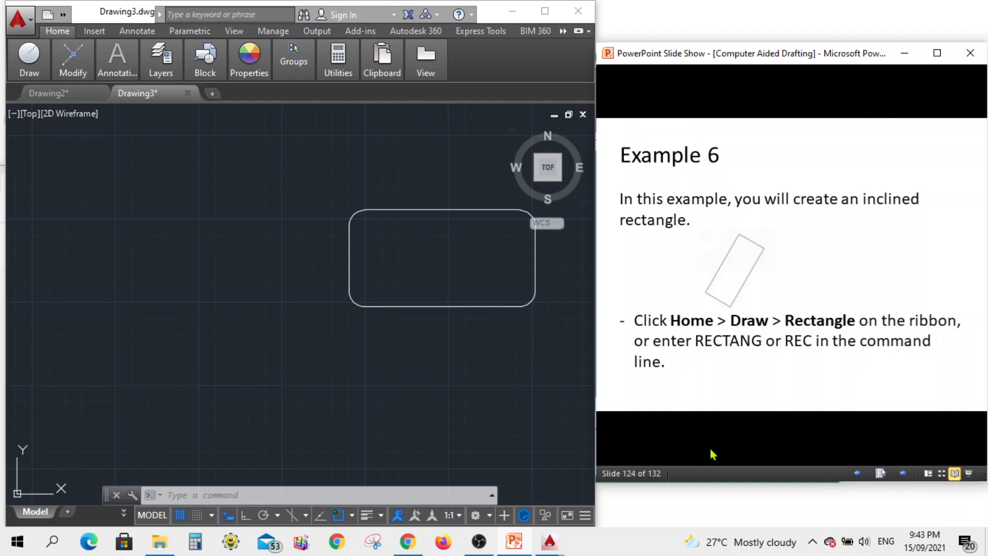
left_click(479, 546)
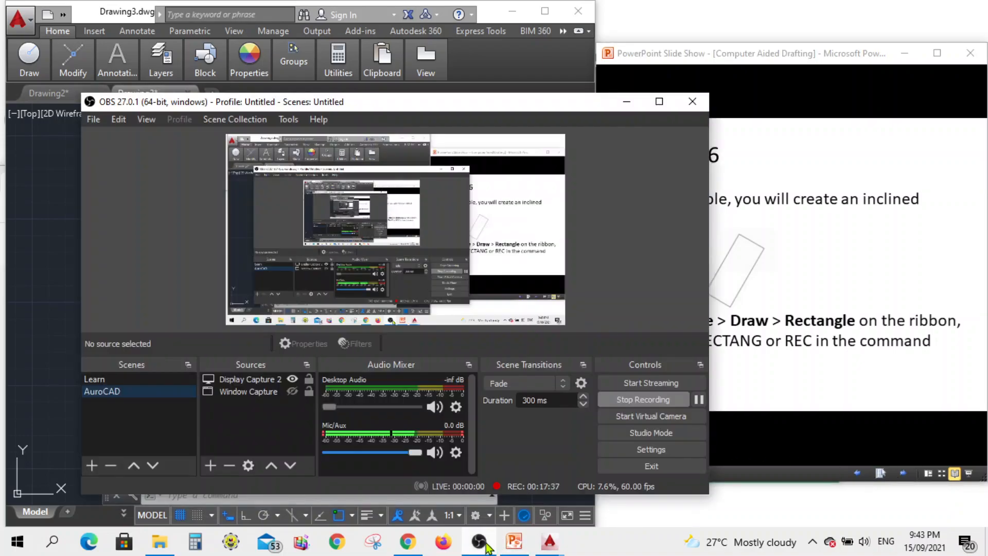
left_click(144, 392)
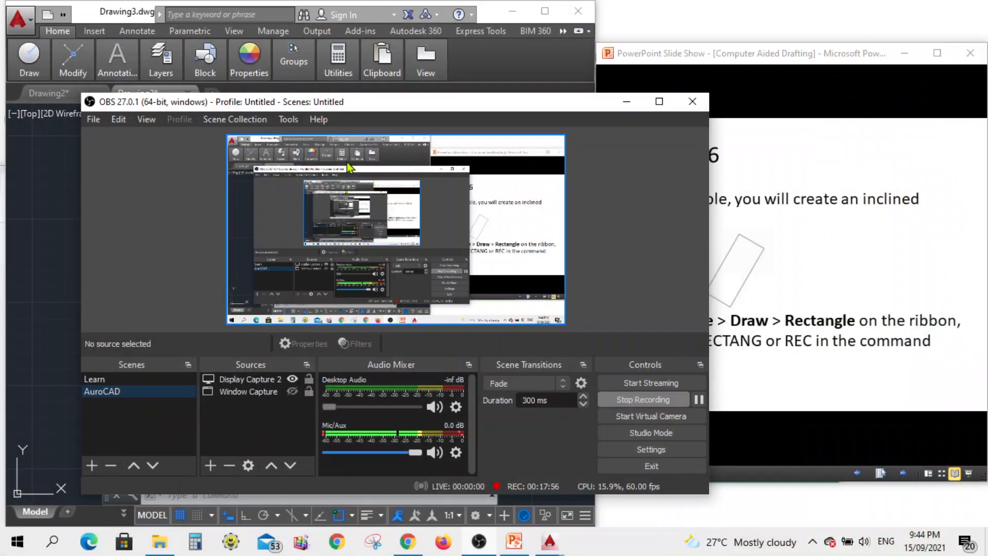
mouse_move(401, 103)
left_mouse_down()
mouse_move(391, 134)
mouse_move(385, 98)
left_mouse_up()
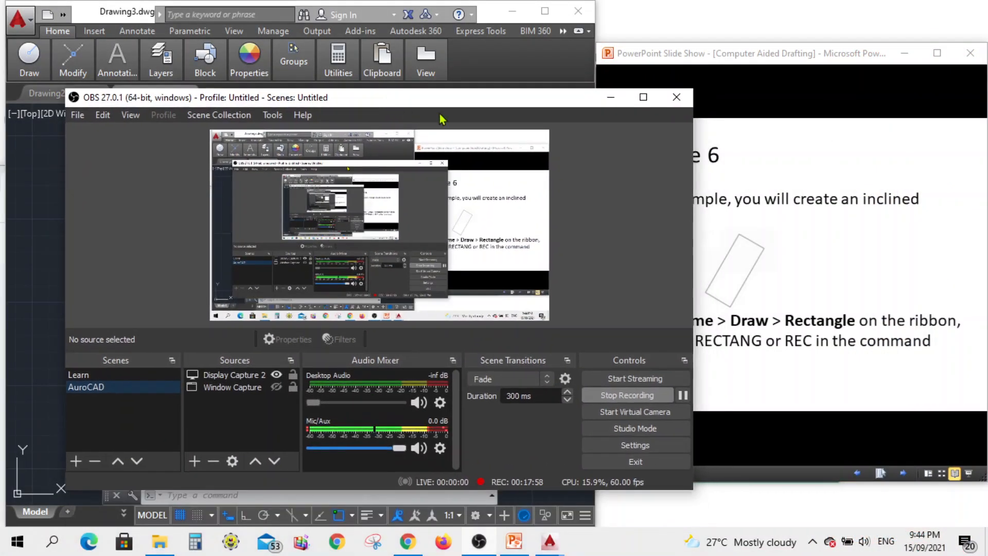
left_click(609, 98)
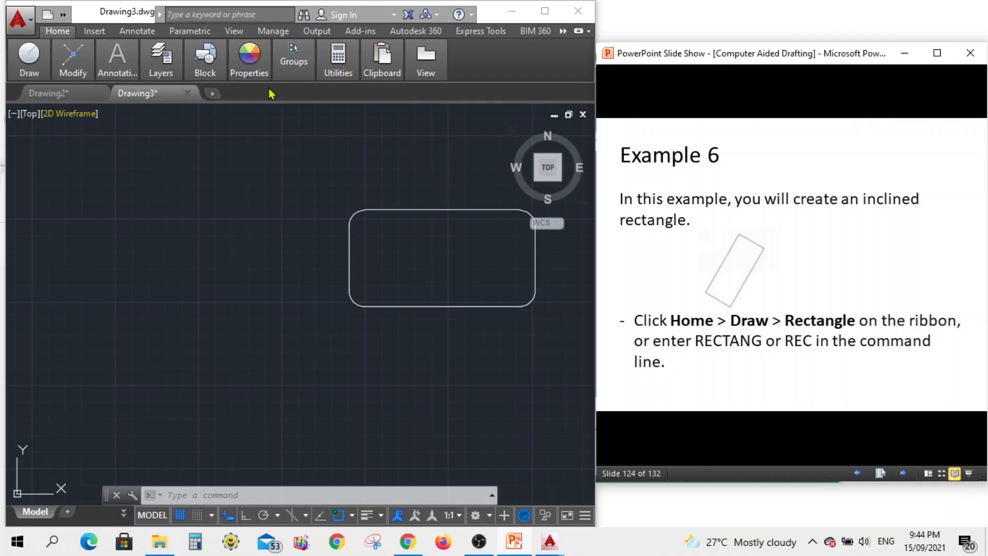
Start a rectangle and pick its first corner in the empty area above the existing rectangles, following the instructions on slide 125
left_click(209, 495)
type("r")
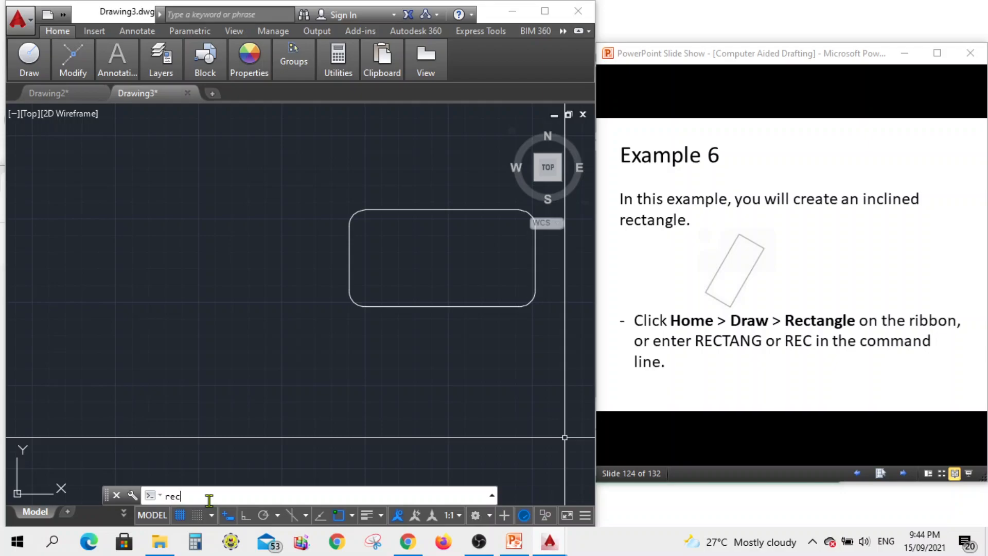
type("ec")
key("Return")
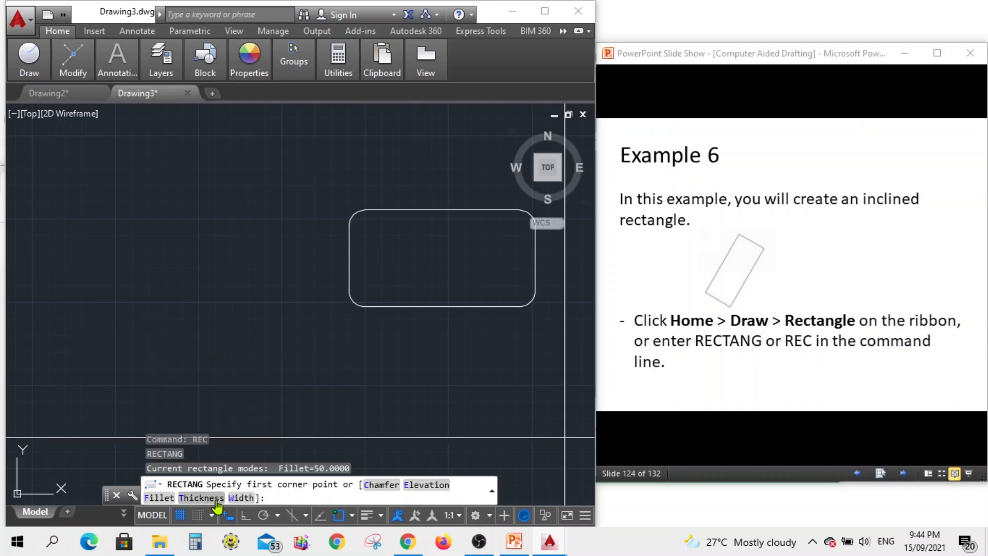
left_click(874, 452)
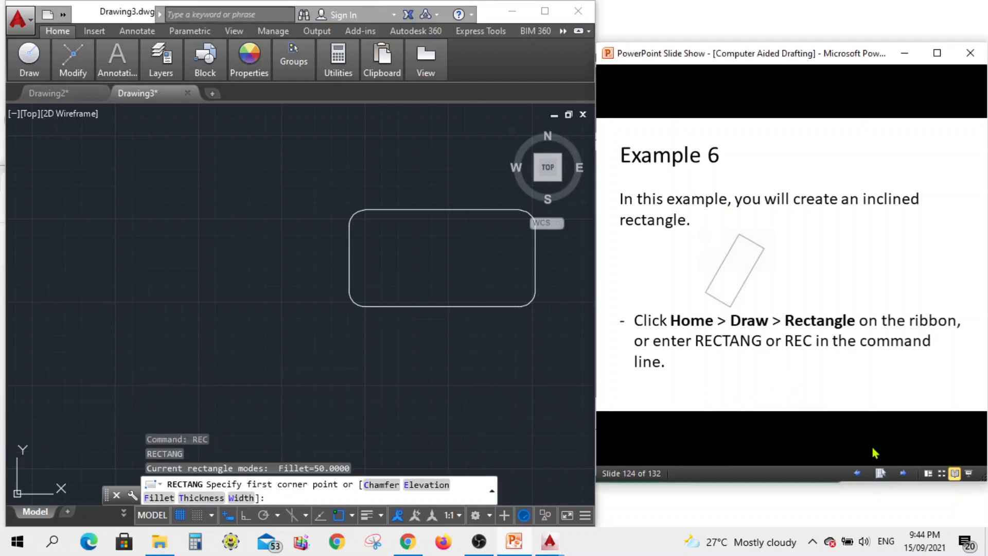
left_click(905, 473)
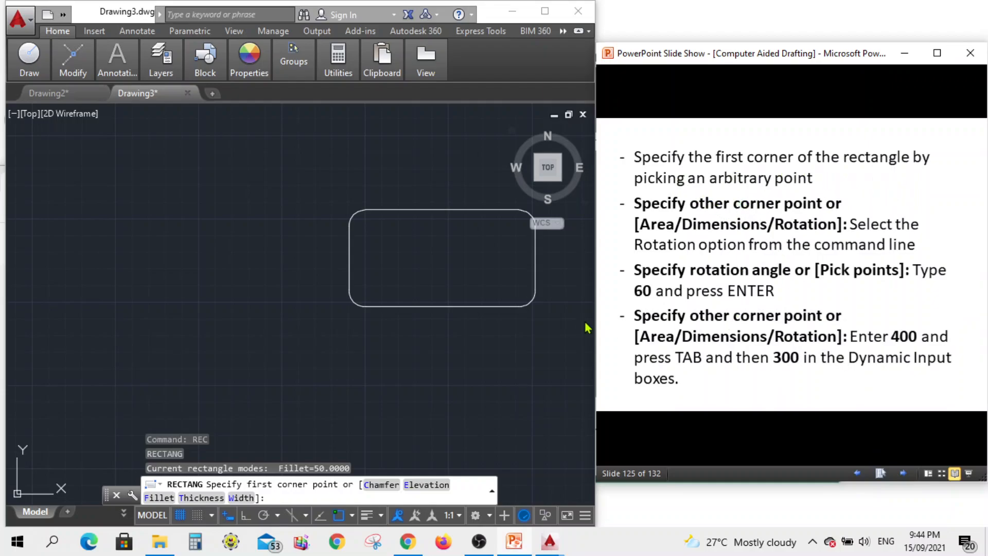
left_click(569, 354)
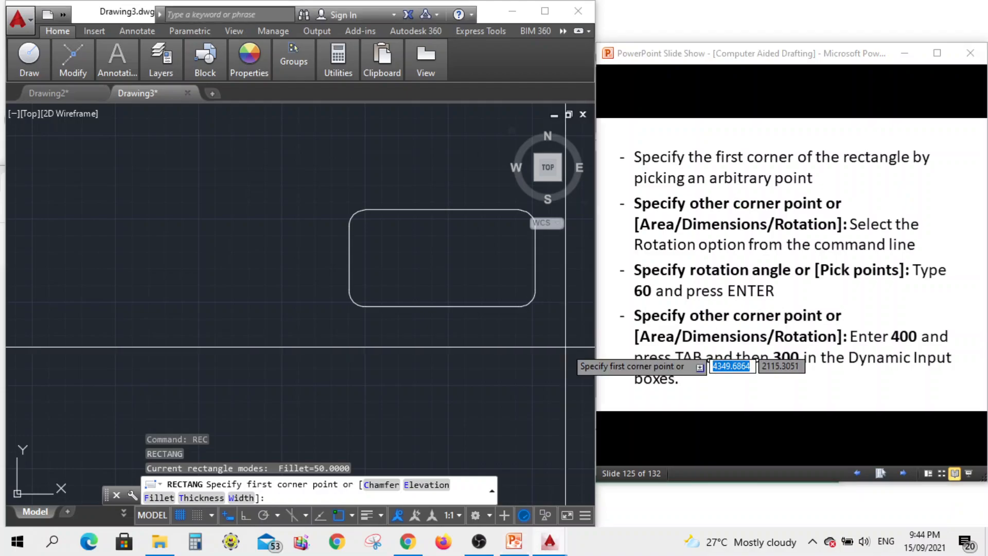
scroll(551, 364, "down", 4)
left_click(394, 247)
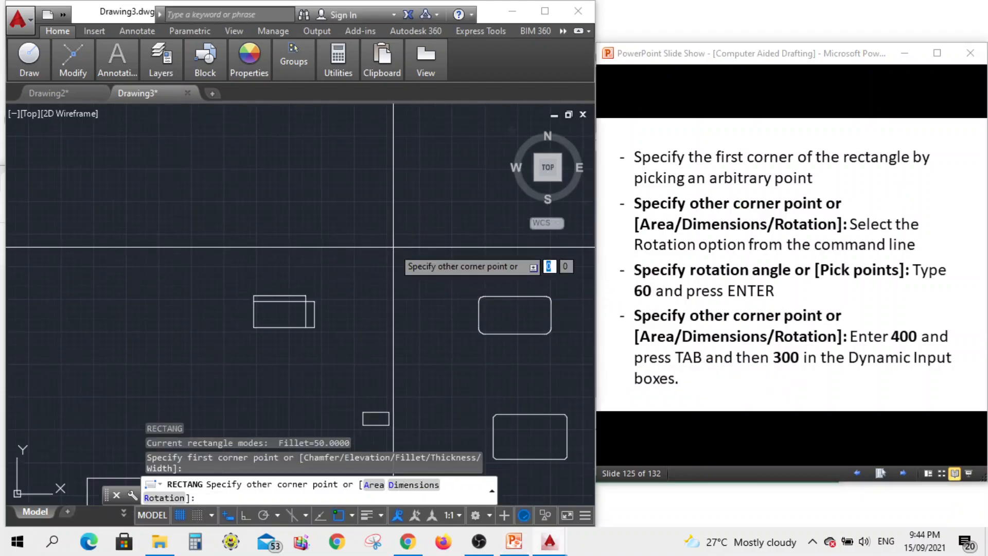
scroll(444, 235, "up", 2)
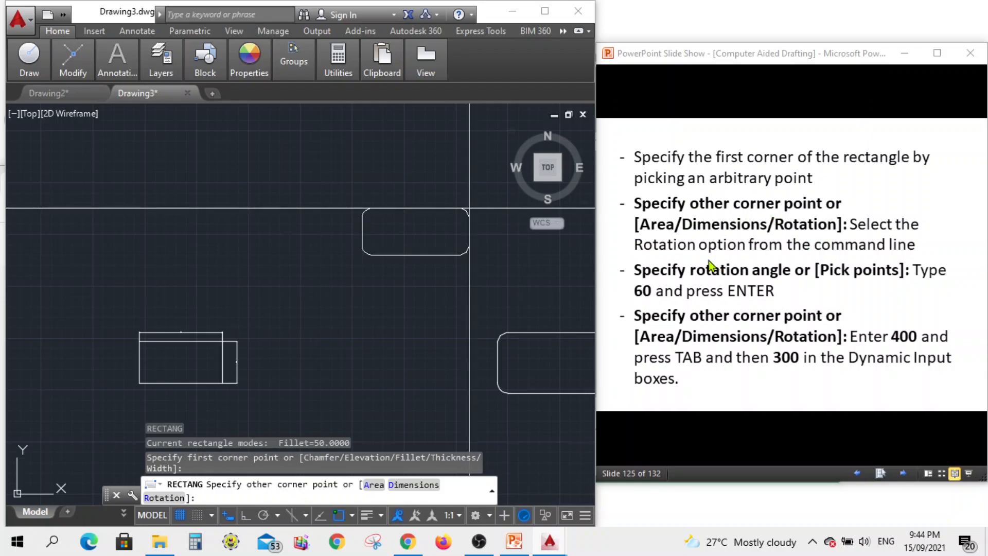
Use the Rotation option with an angle of 60 and finish the inclined rectangle with the other corner at 400, 300
left_click(161, 498)
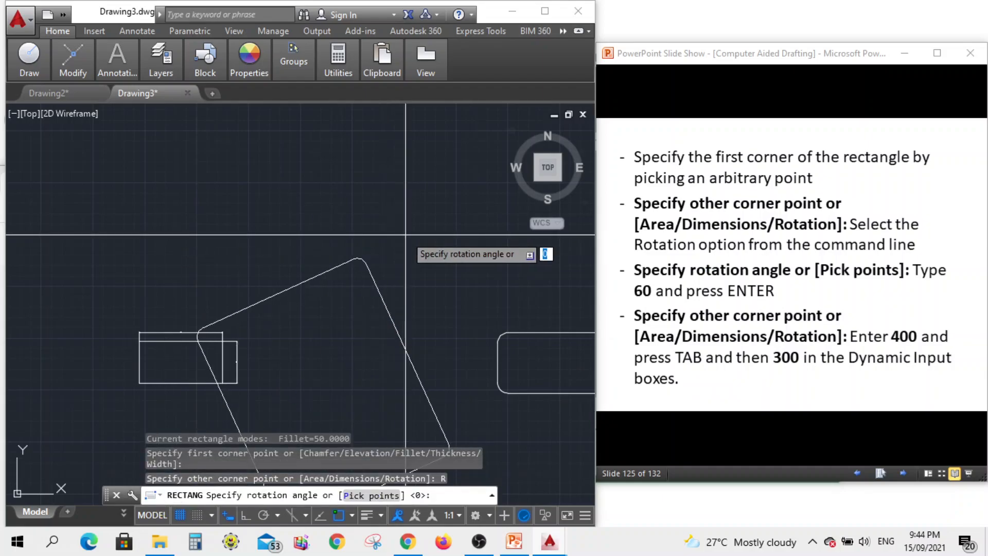
scroll(414, 172, "down", 3)
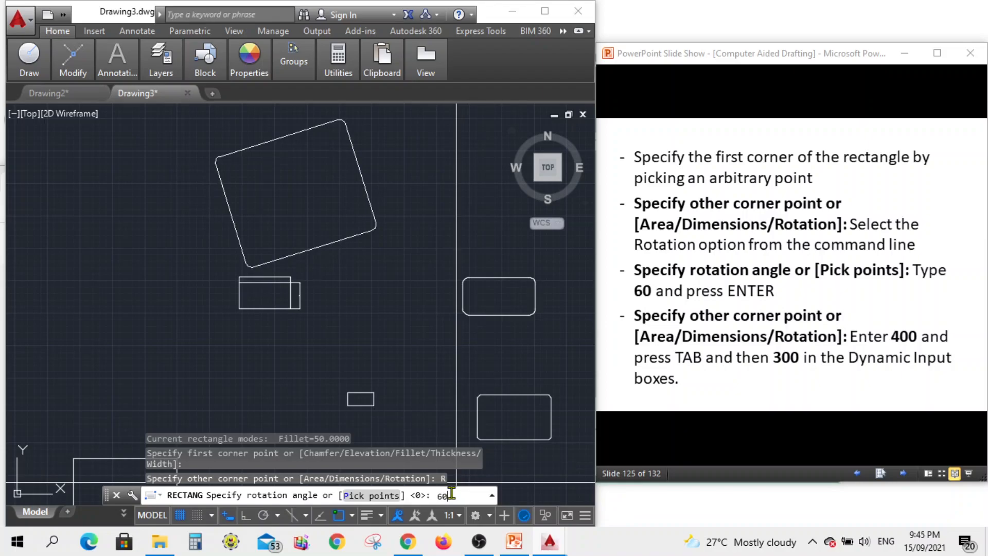
key("Return")
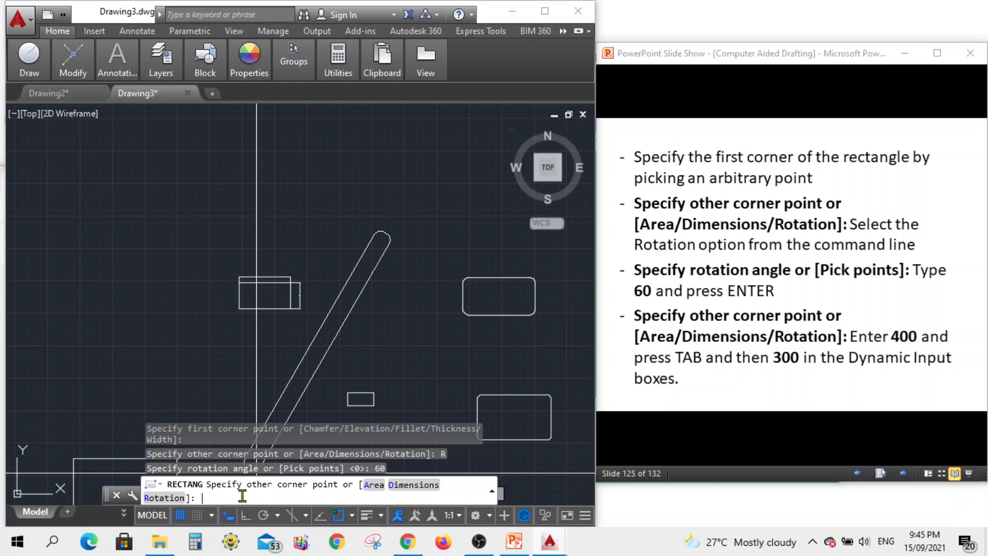
type("400")
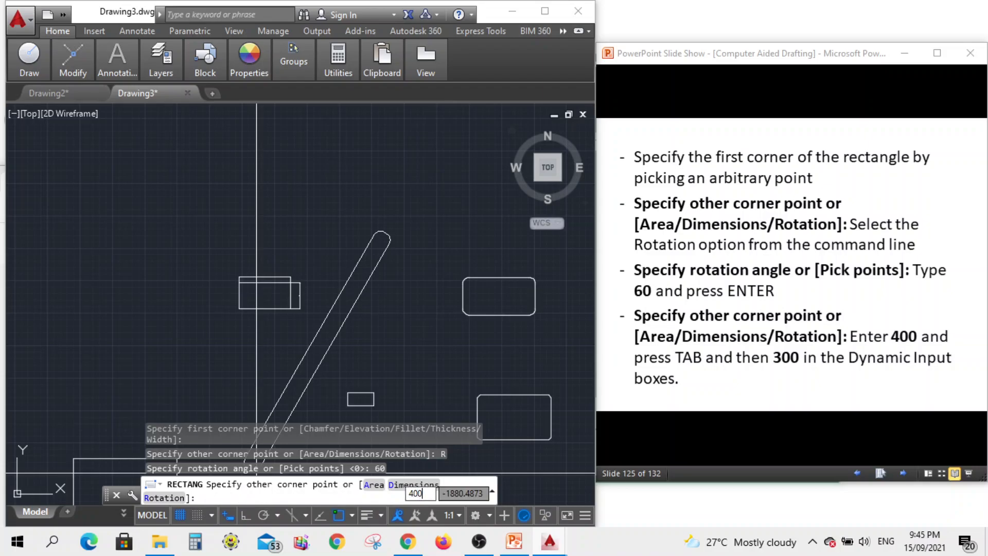
key("Tab")
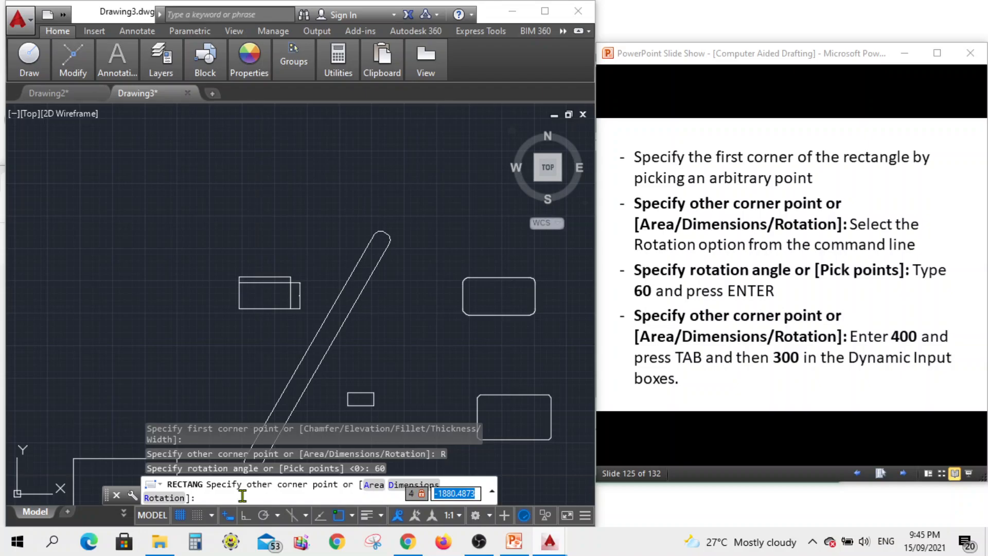
type("300")
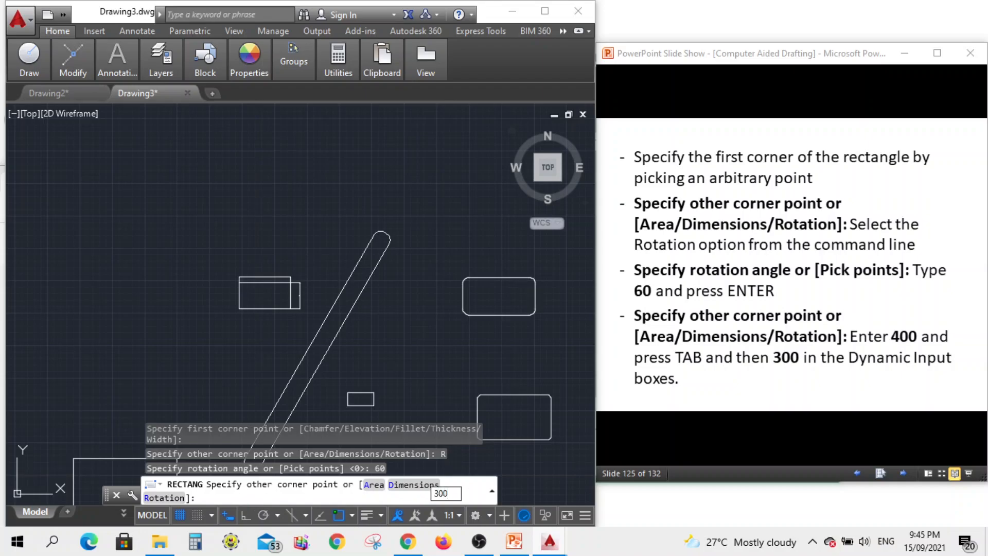
key("Return")
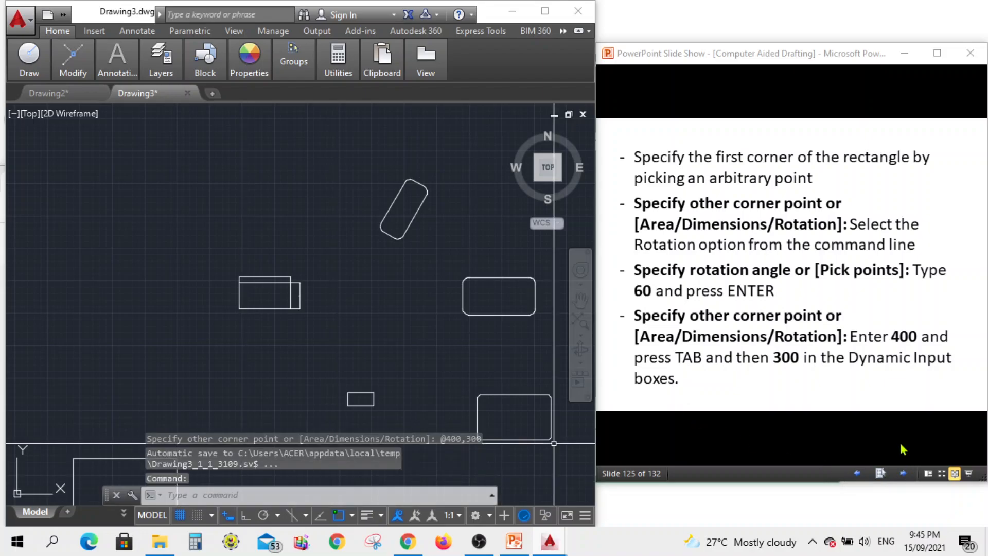
Advance the slides to Drawing Polygons on slide 126 and inspect the inclined rectangle up close
left_click(903, 483)
left_click(906, 479)
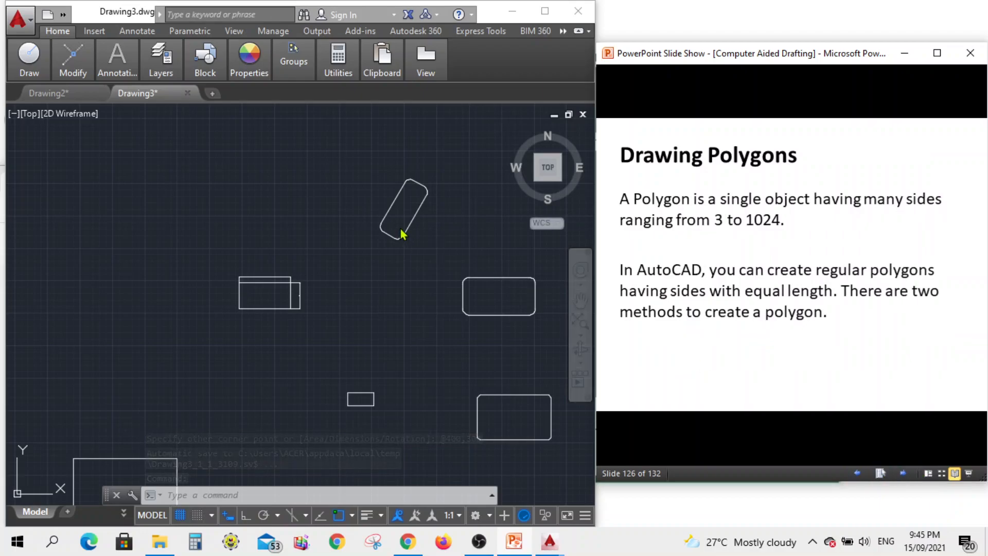
scroll(406, 193, "up", 5)
scroll(403, 309, "down", 4)
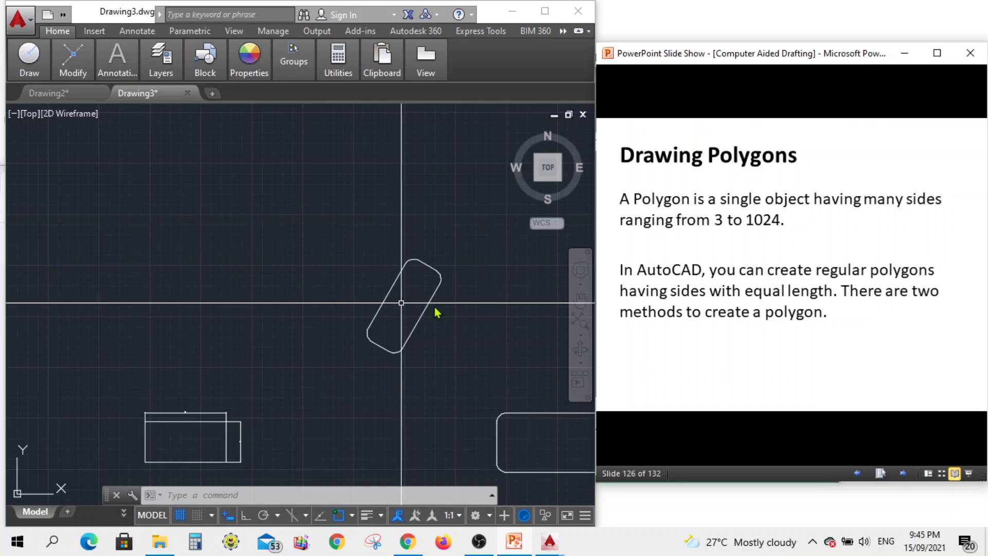
Leave the slide show, browse the slide thumbnails forward to slide 126 on drawing polygons, and reopen the reading view there
key("Escape")
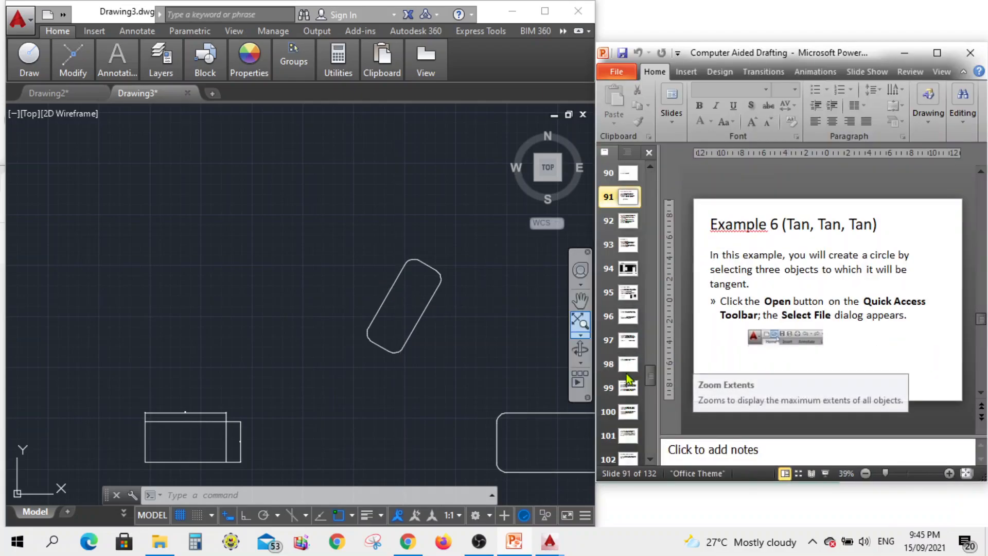
left_click(628, 385)
left_click(628, 412)
left_click(628, 436)
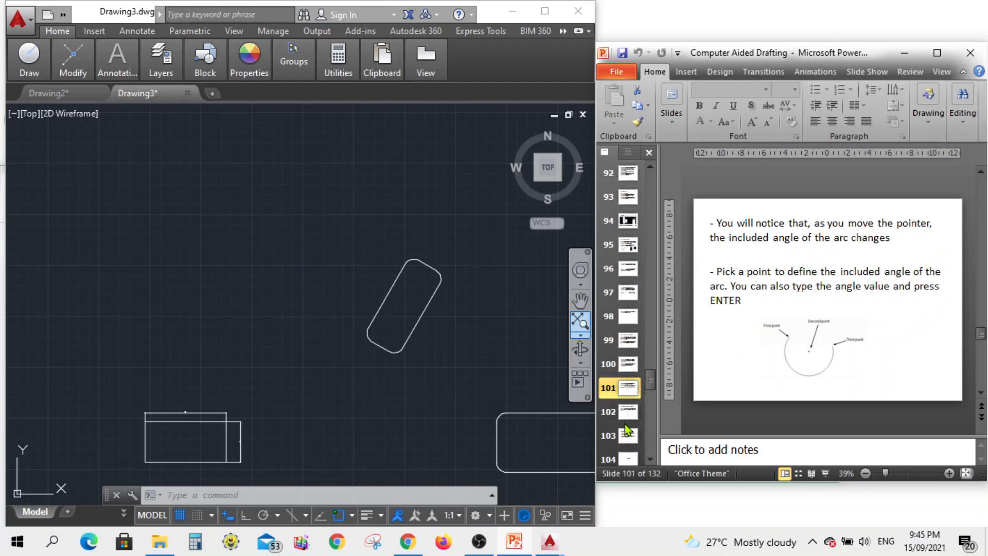
left_click(628, 436)
left_click(629, 436)
left_click(630, 436)
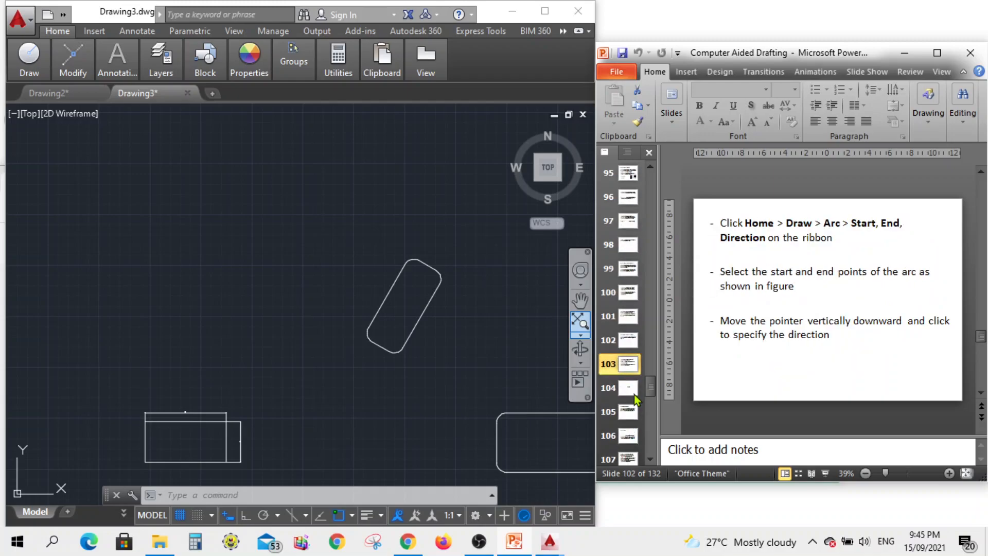
left_click(630, 436)
left_click(632, 436)
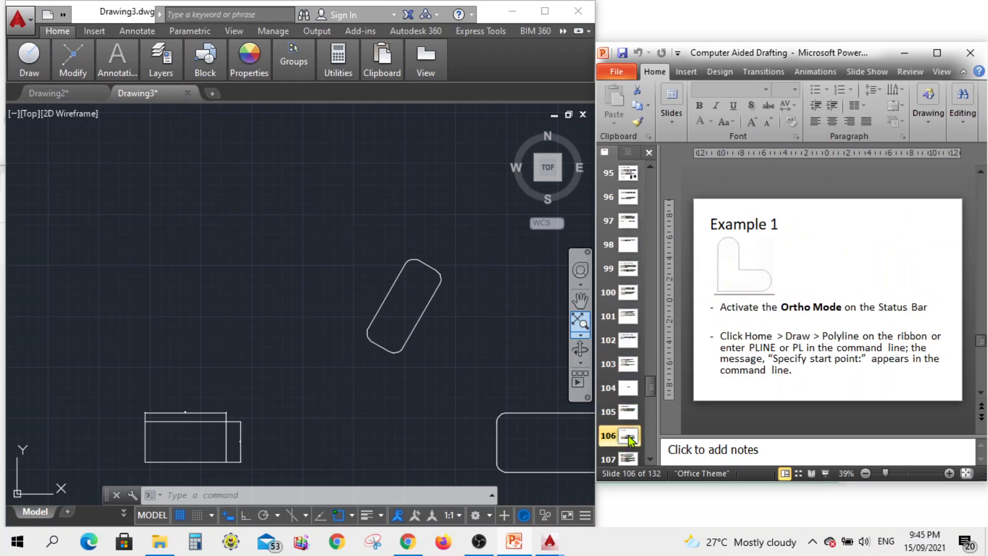
left_click(629, 436)
left_click(629, 436)
left_click(628, 437)
left_click(629, 437)
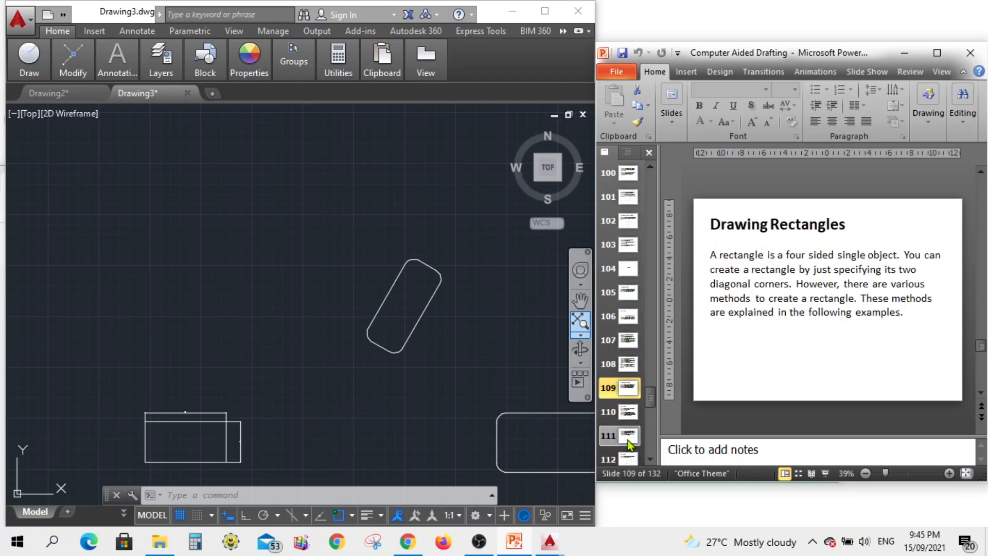
left_click(631, 437)
left_click(630, 436)
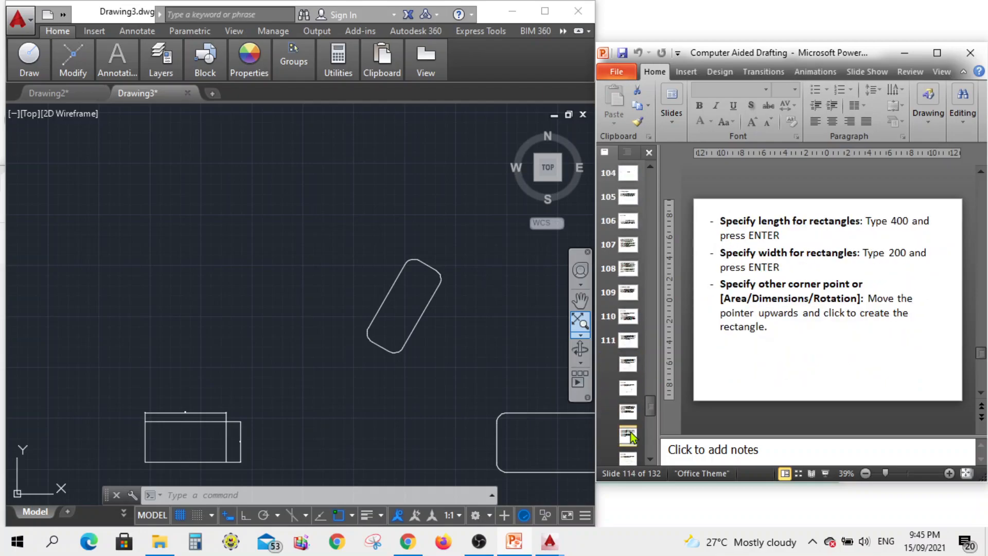
left_click(630, 436)
left_click(631, 436)
left_click(631, 437)
left_click(631, 437)
left_click(631, 436)
left_click(631, 435)
left_click(630, 435)
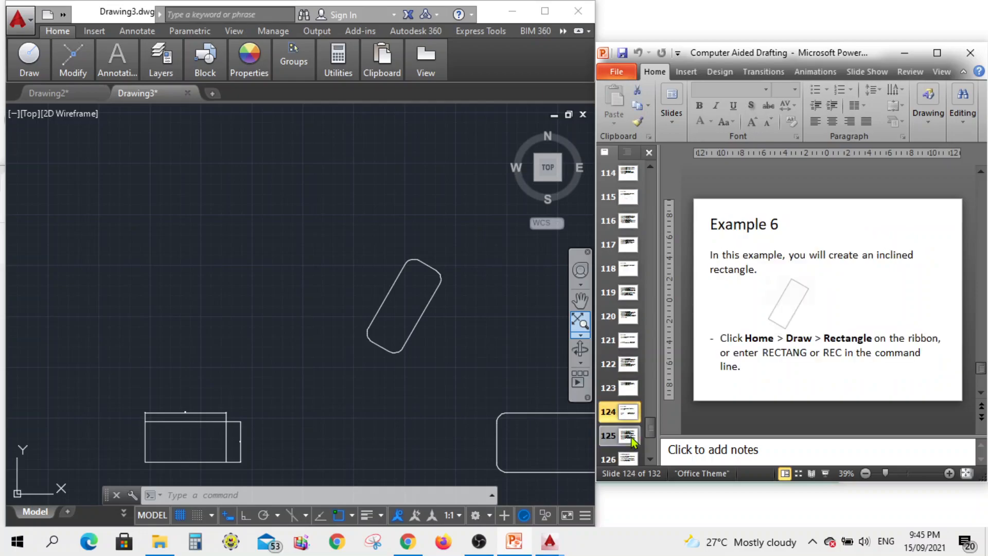
scroll(634, 421, "down", 2)
left_click(636, 416)
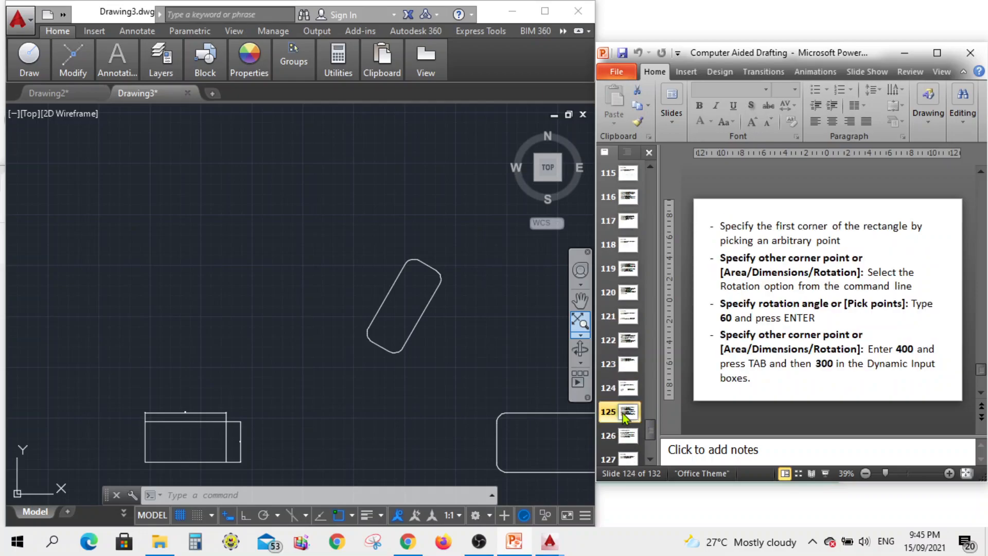
left_click(632, 439)
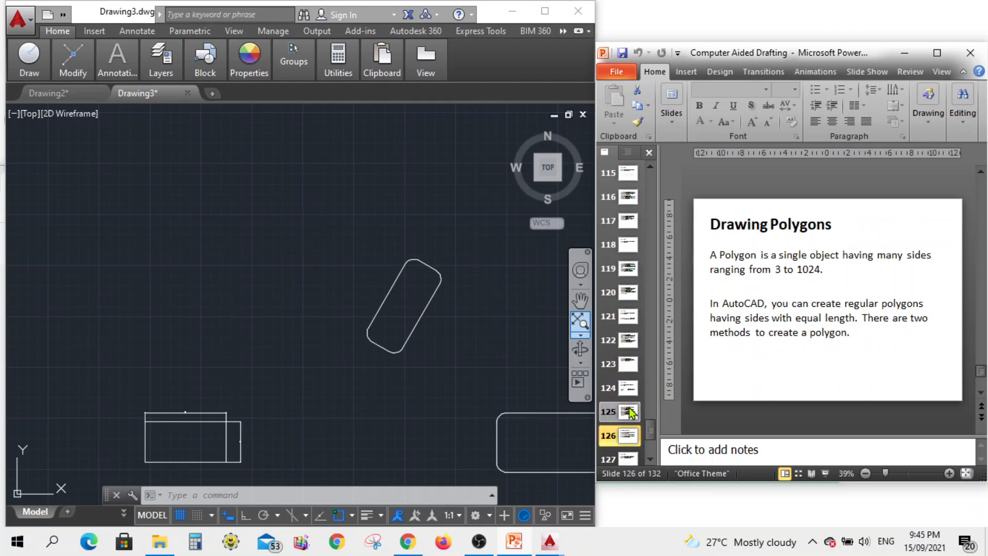
left_click(812, 474)
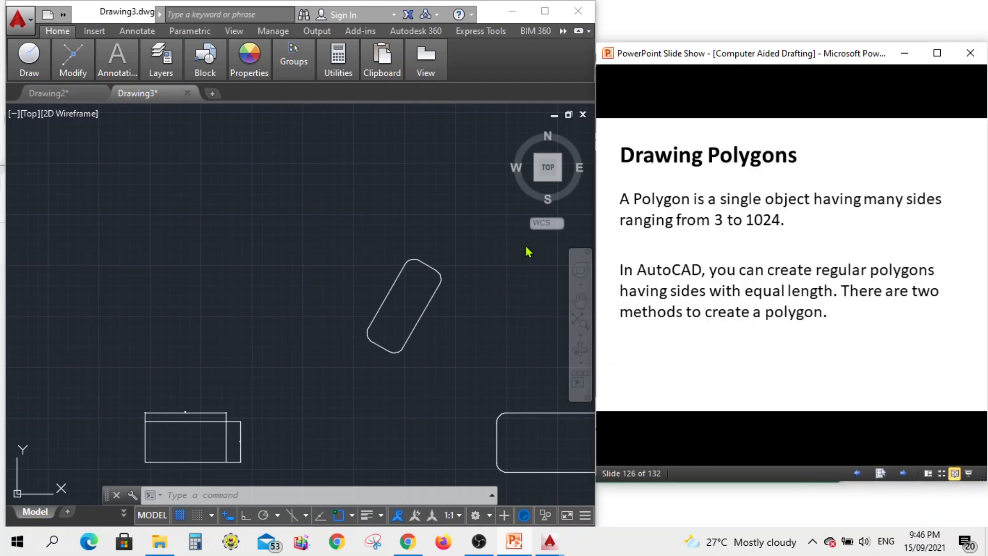
Go back to slide 125 and review the inclined rectangle together with the other rectangles in the drawing
left_click(855, 473)
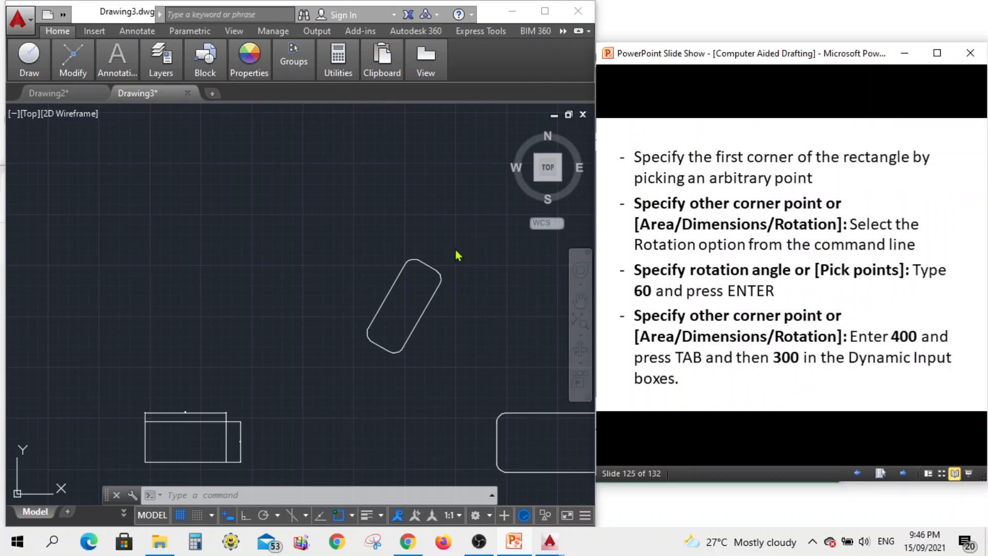
left_click(391, 244)
scroll(390, 242, "down", 2)
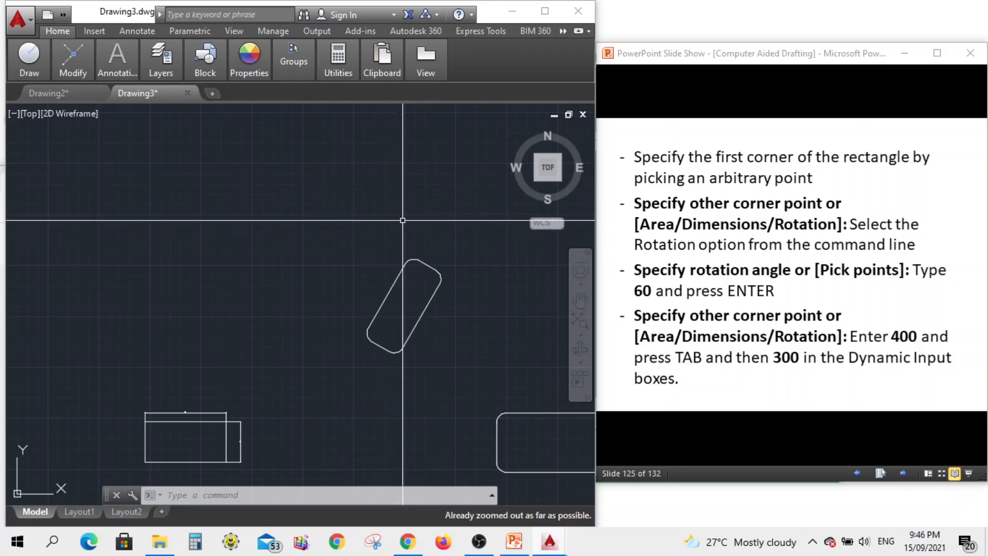
left_click(346, 209)
left_click(284, 180)
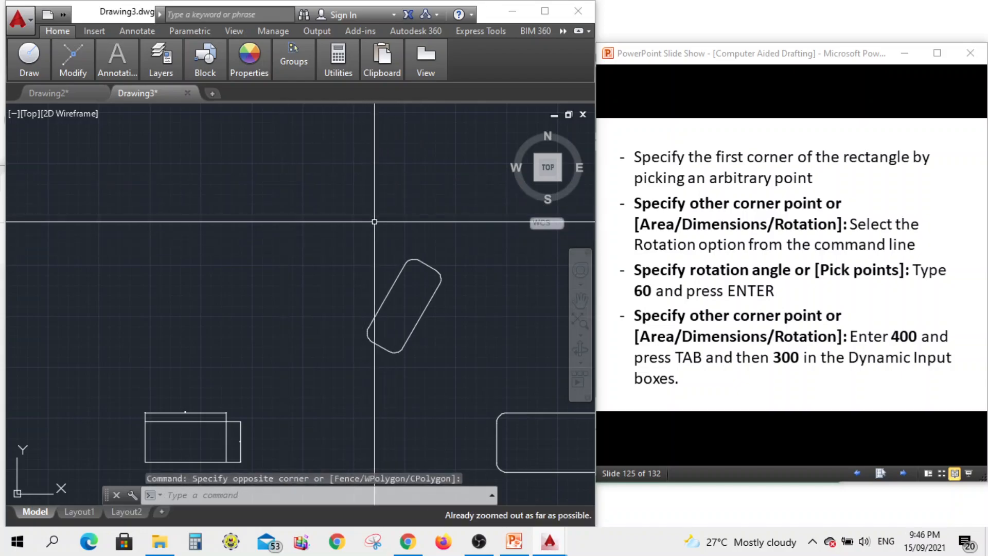
type("p")
key("Return")
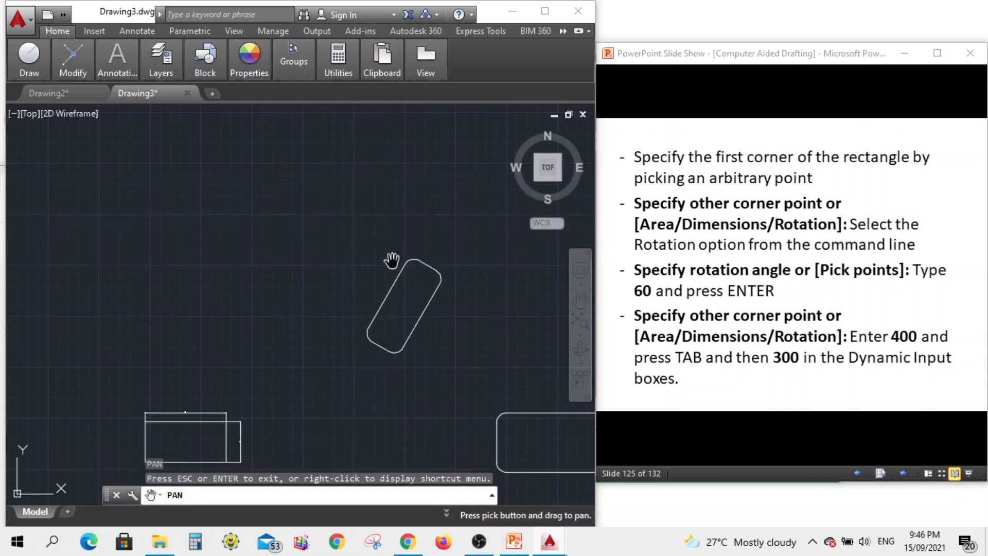
left_click_drag(425, 302, 409, 229)
scroll(410, 229, "down", 3)
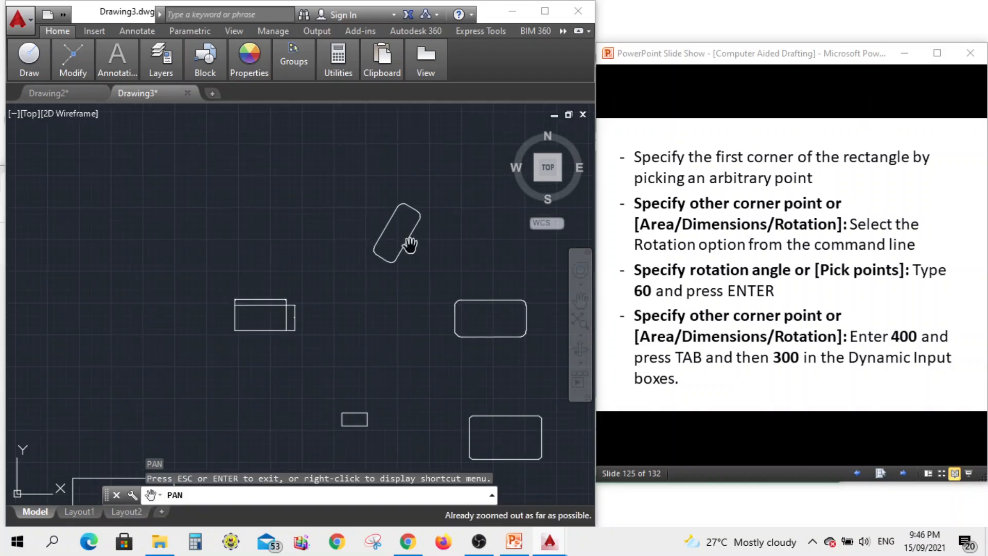
mouse_move(397, 349)
left_mouse_down()
mouse_move(300, 220)
mouse_move(408, 277)
mouse_move(357, 237)
mouse_move(402, 296)
mouse_move(411, 280)
left_mouse_up()
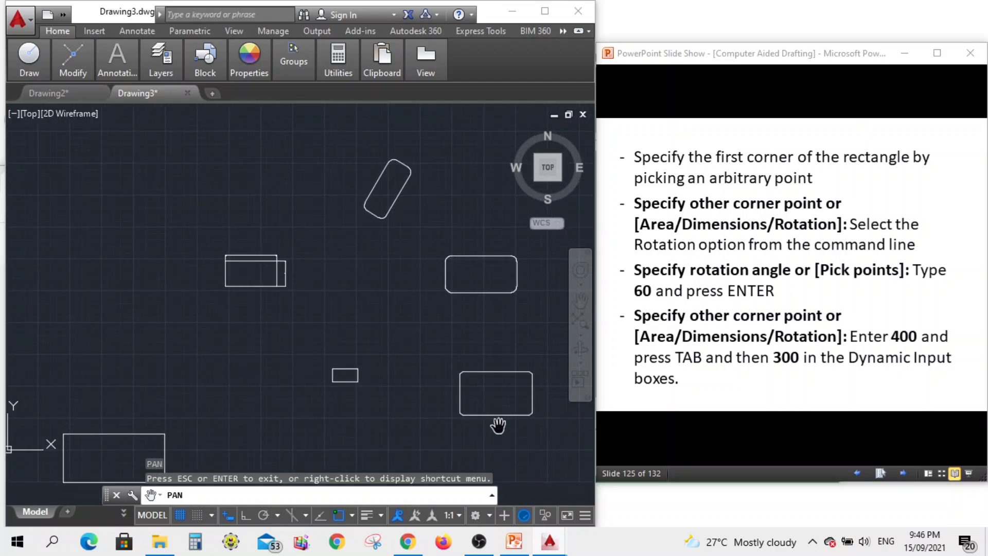
left_click(482, 549)
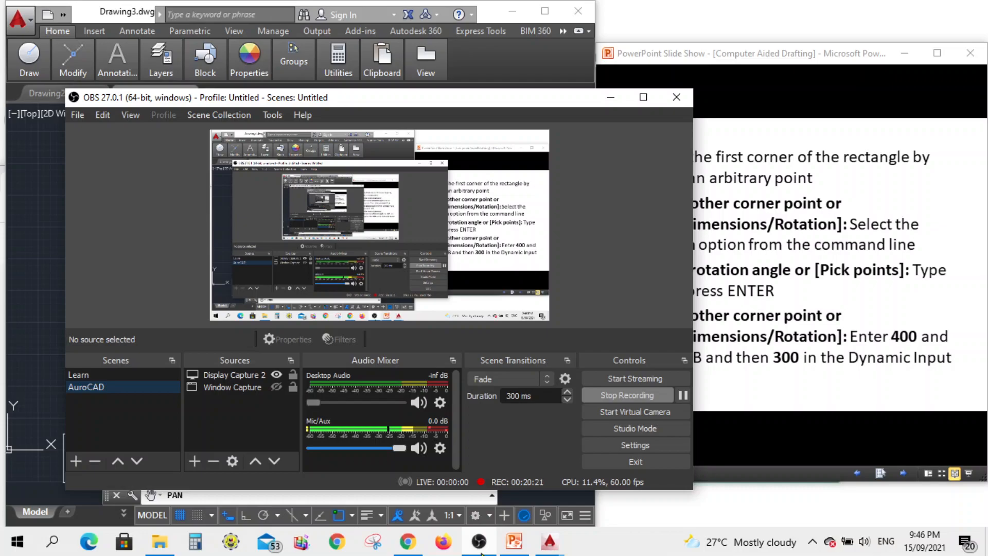
left_click(482, 550)
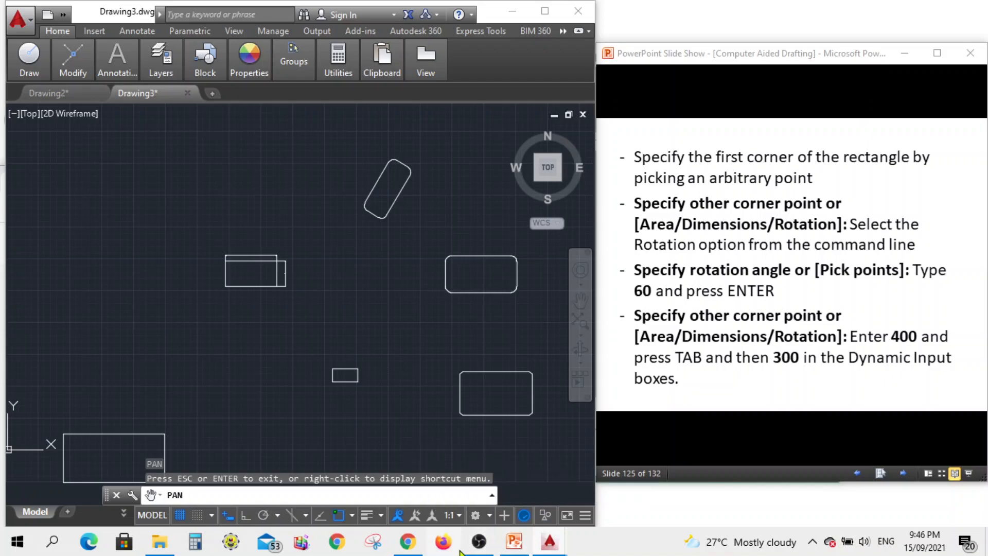
left_click(479, 546)
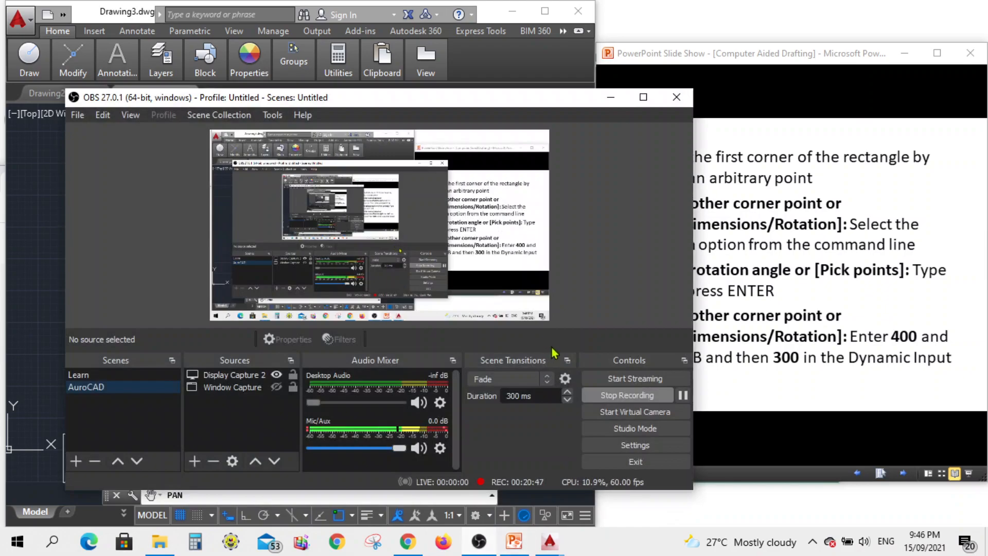